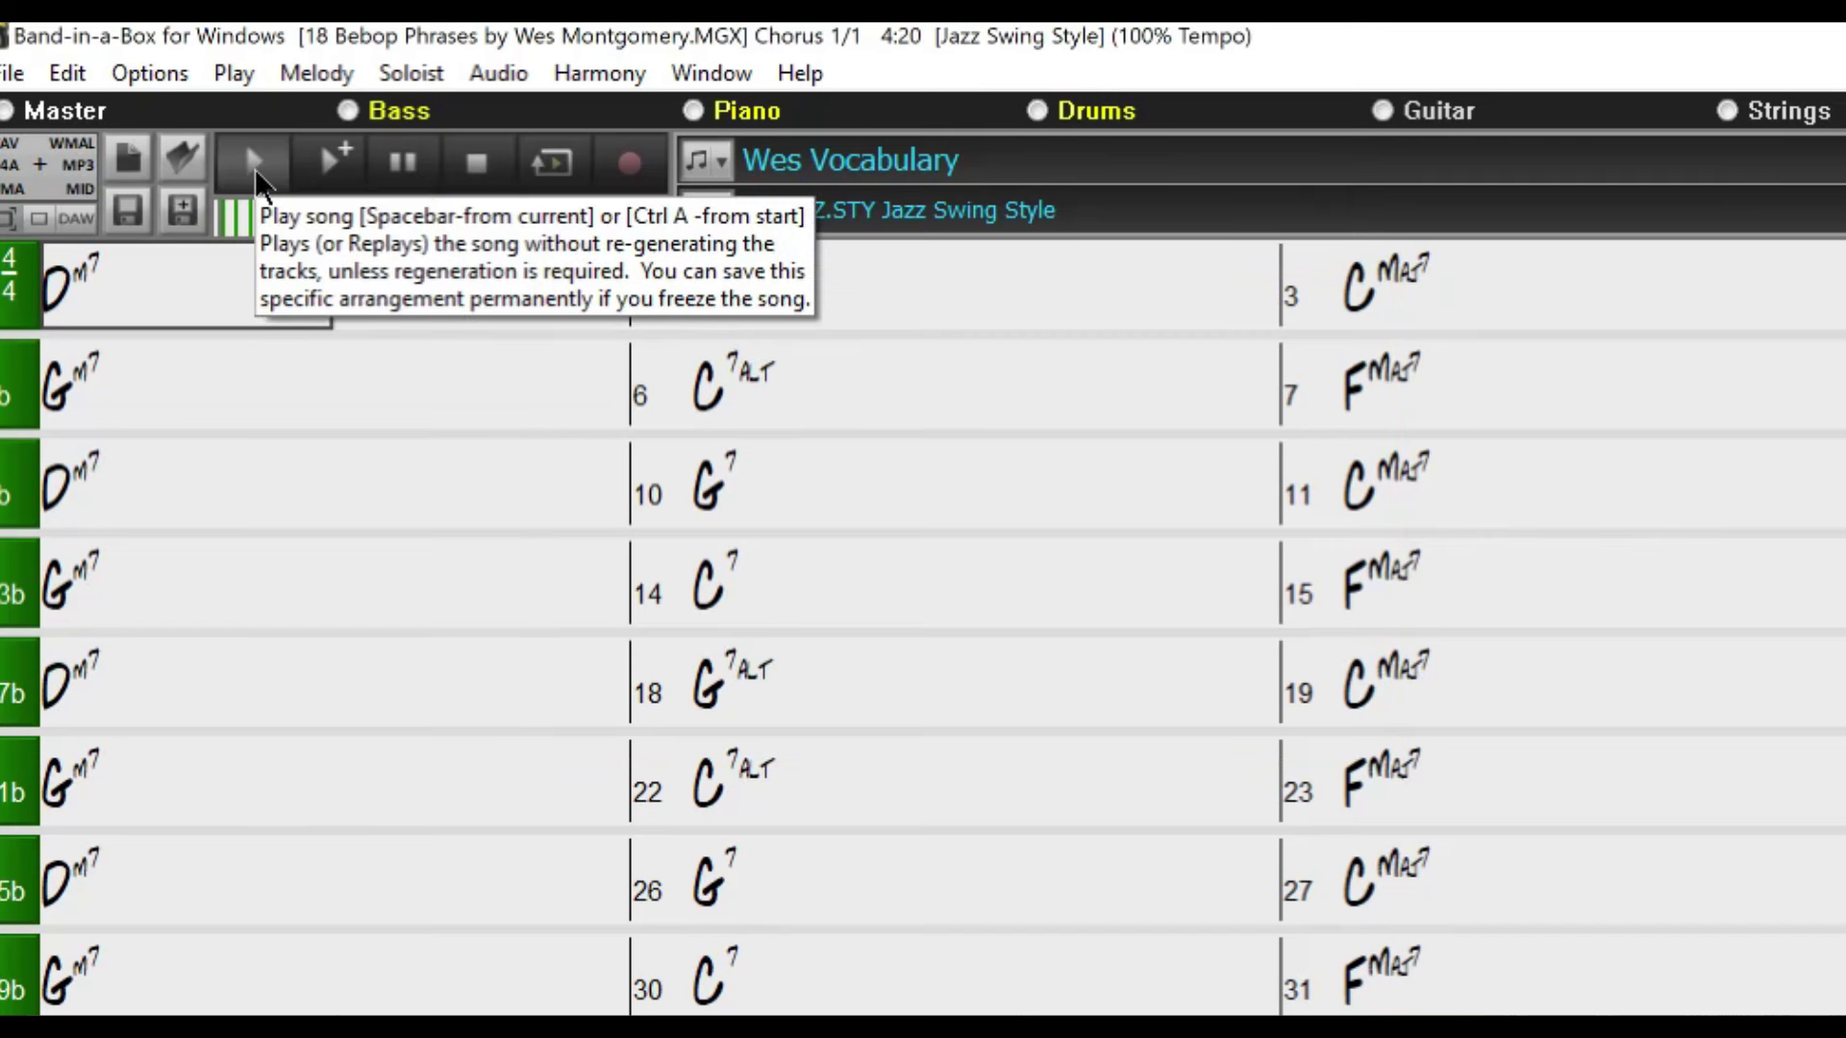
Step: Play the opening bars of 'Wes Vocabulary' from the top, then stop playback
click(257, 173)
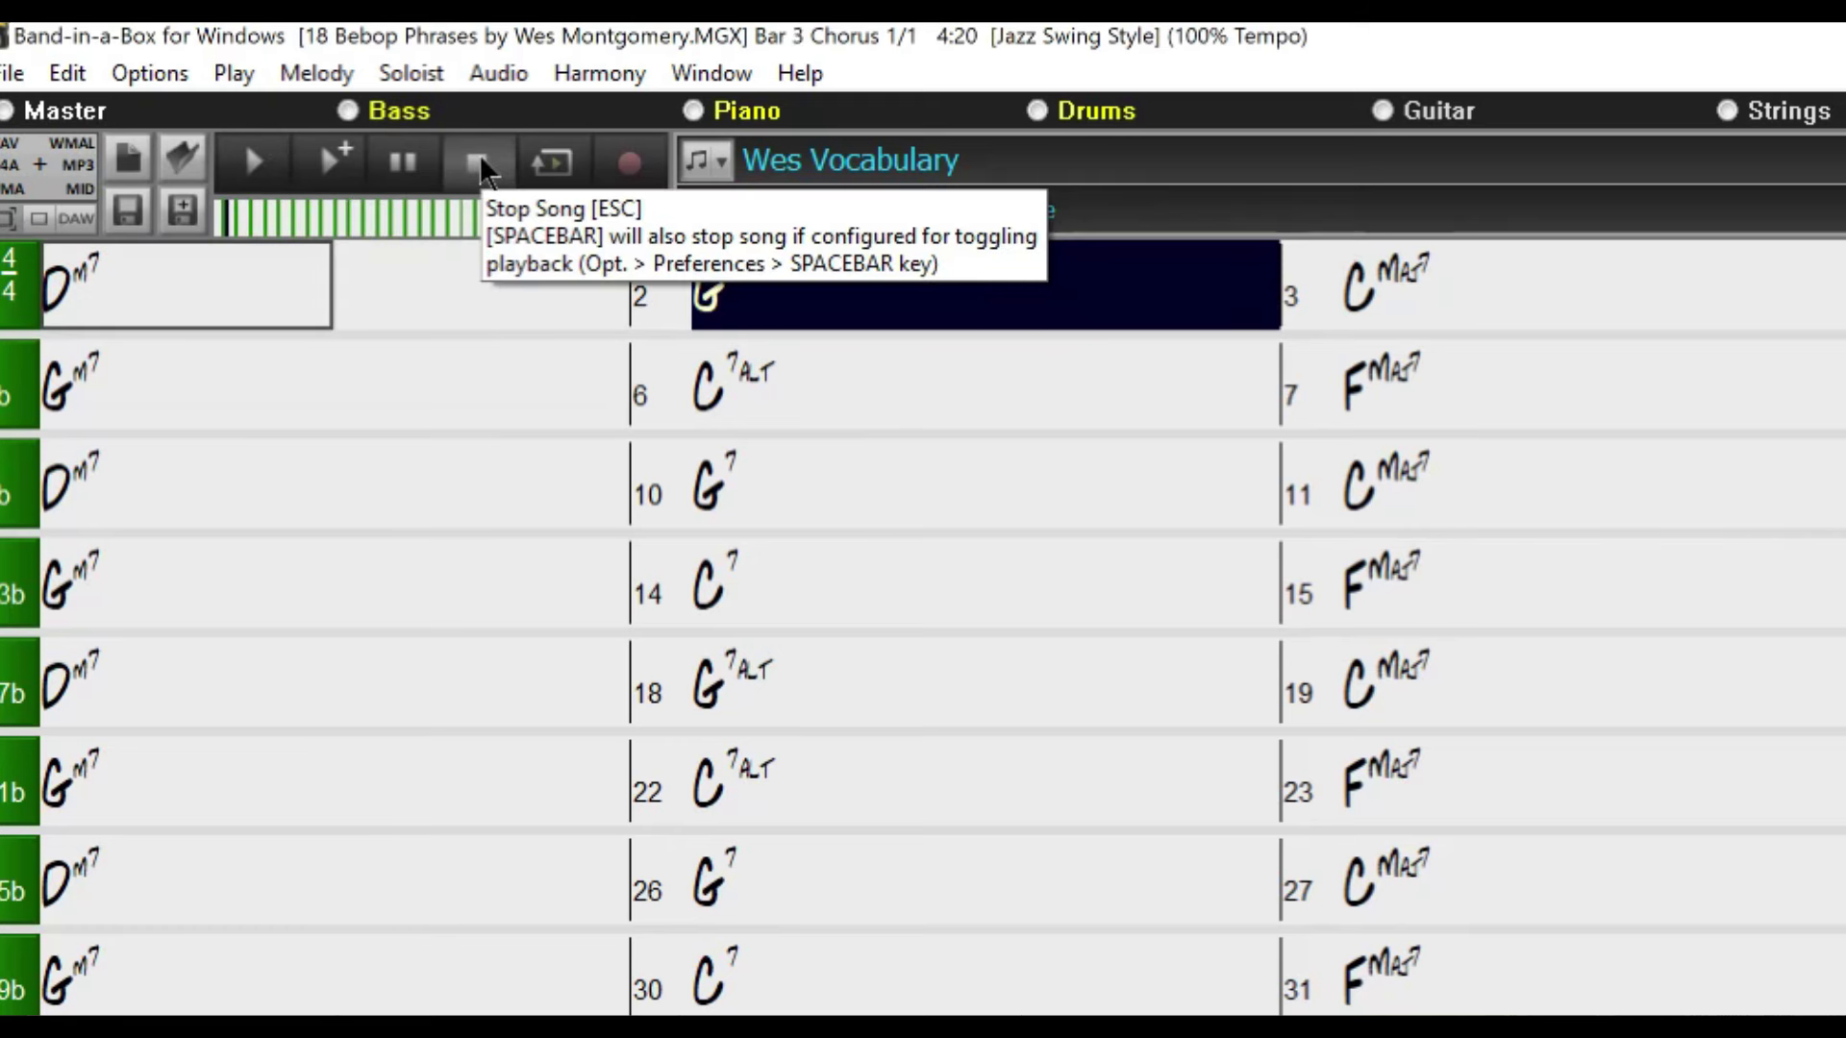
click(478, 166)
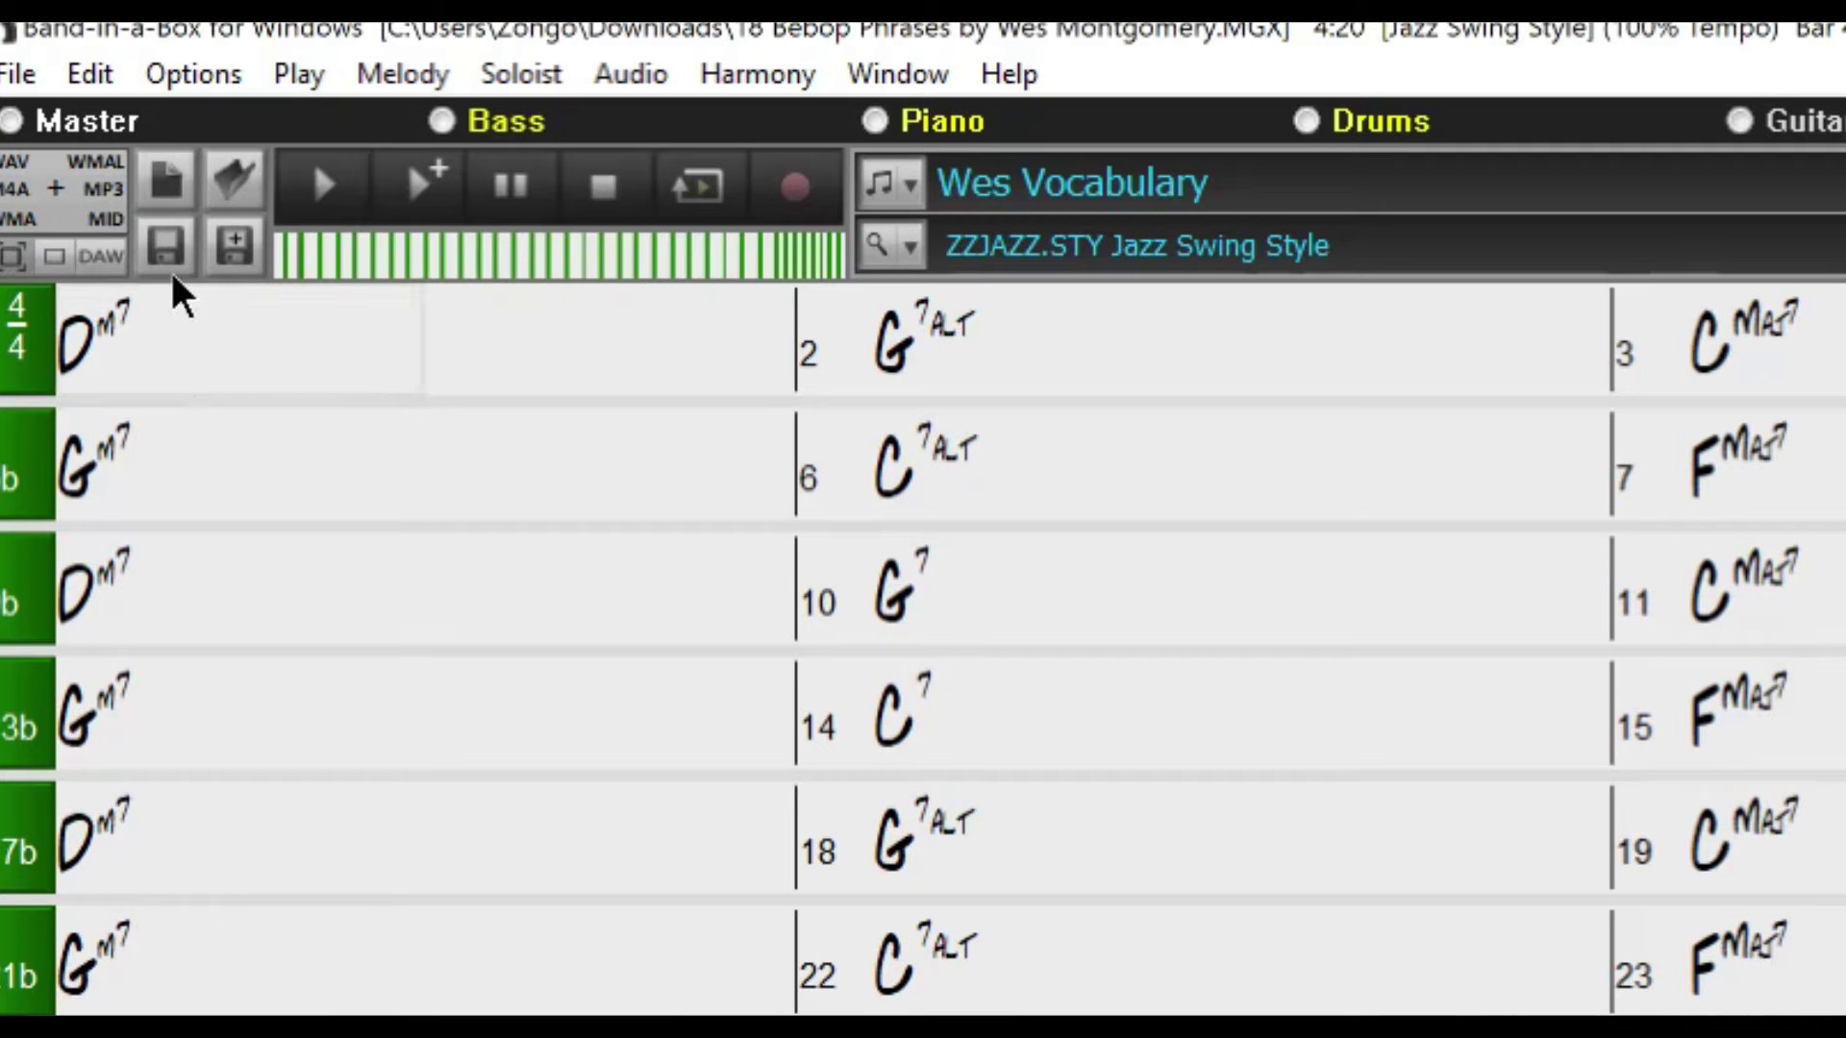
click(195, 77)
click(305, 631)
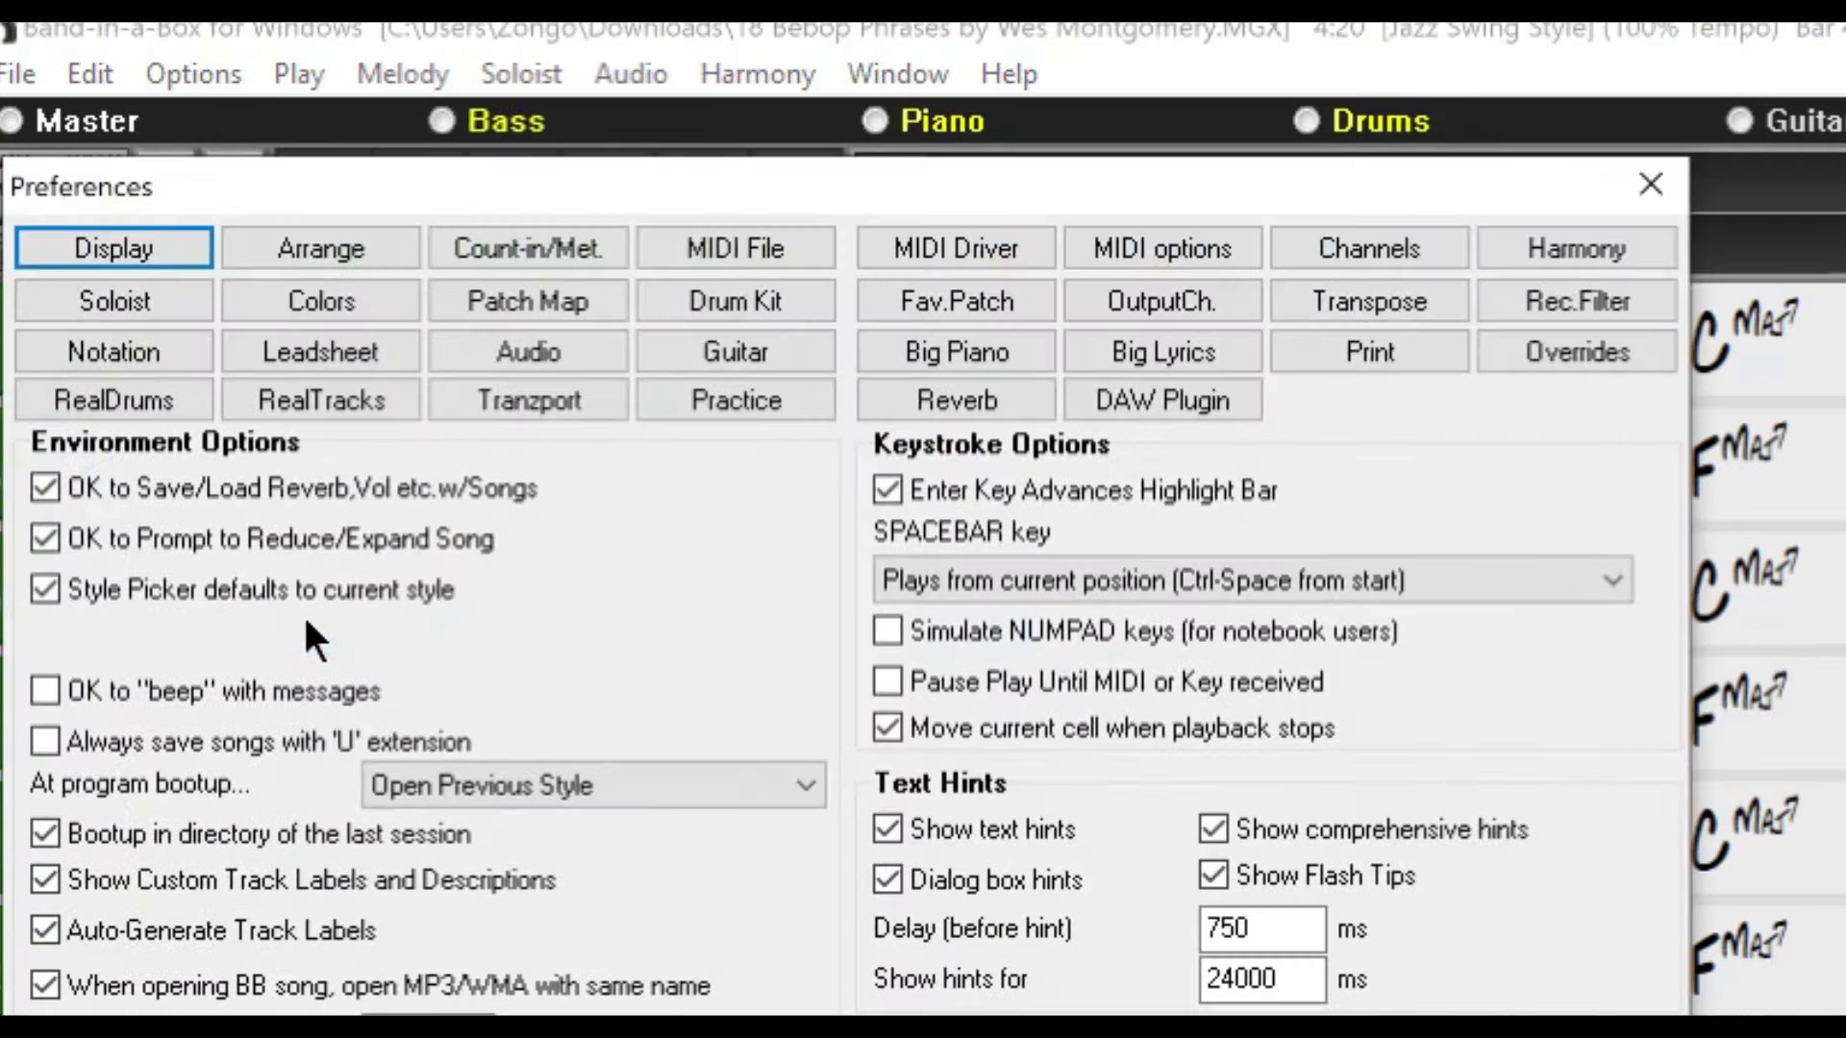
click(1392, 240)
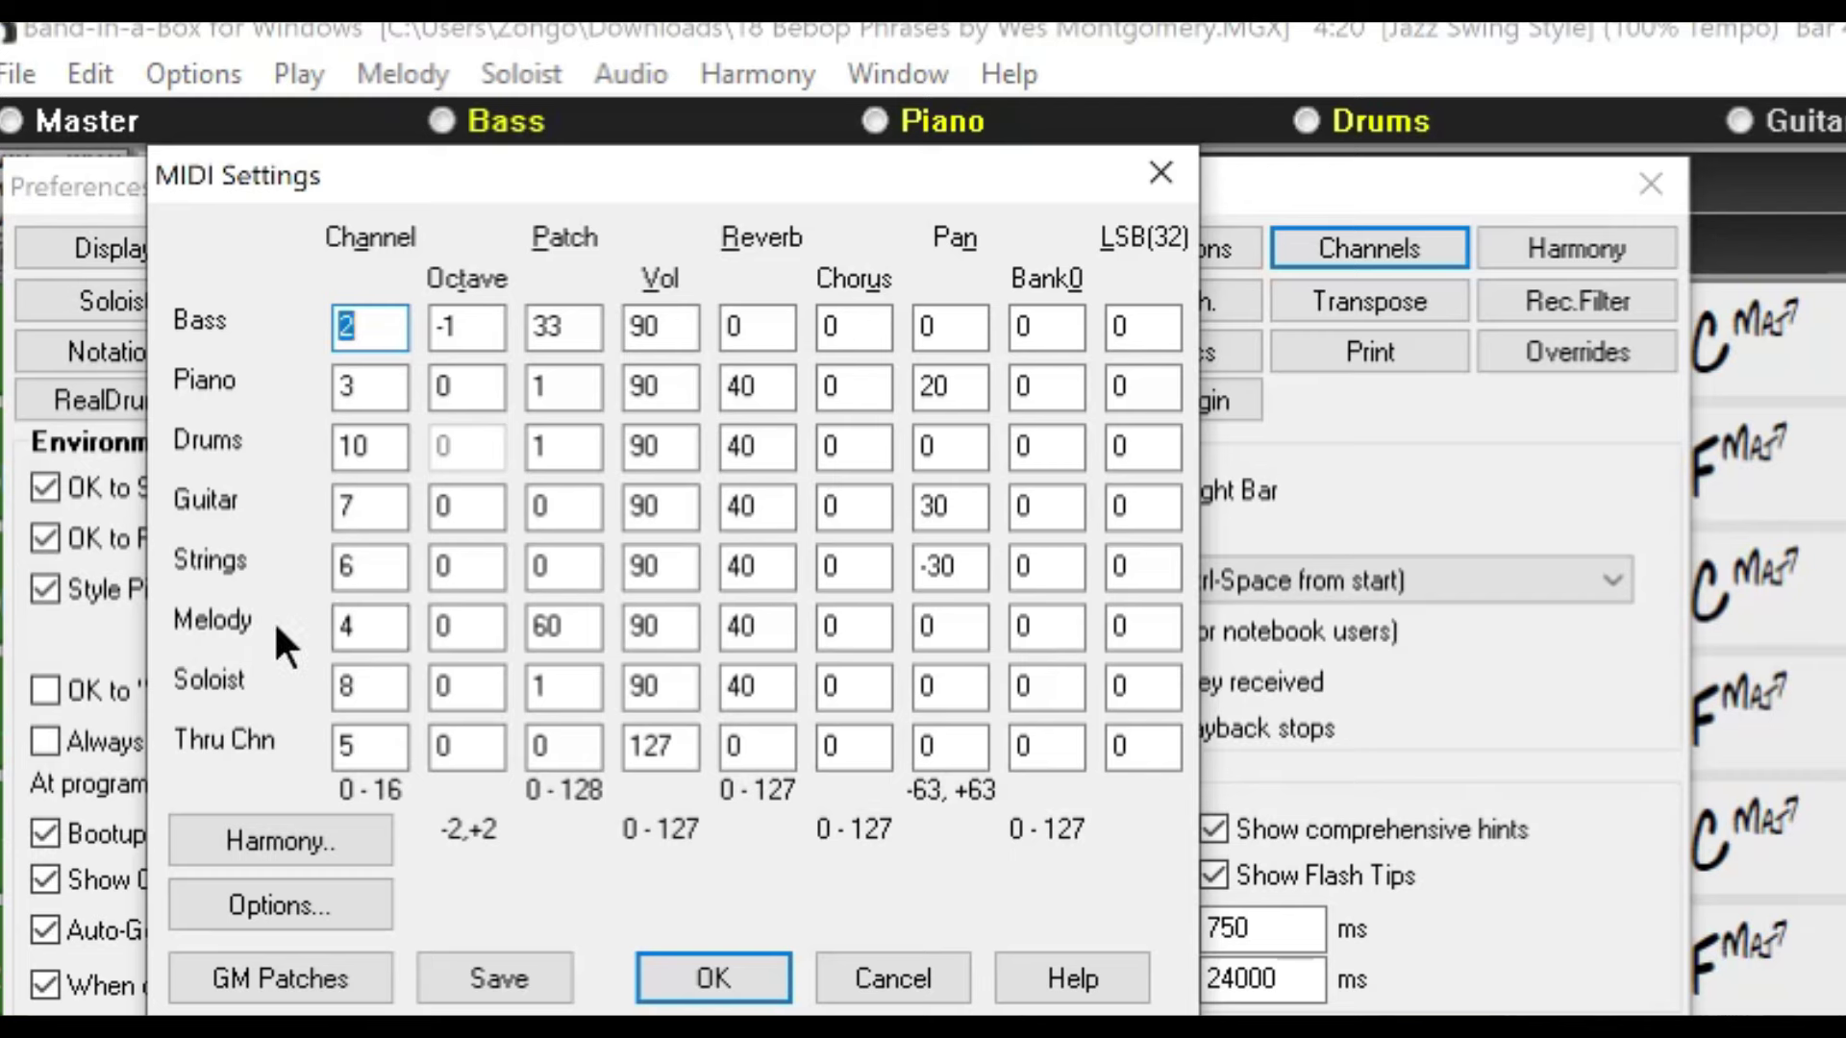
click(893, 979)
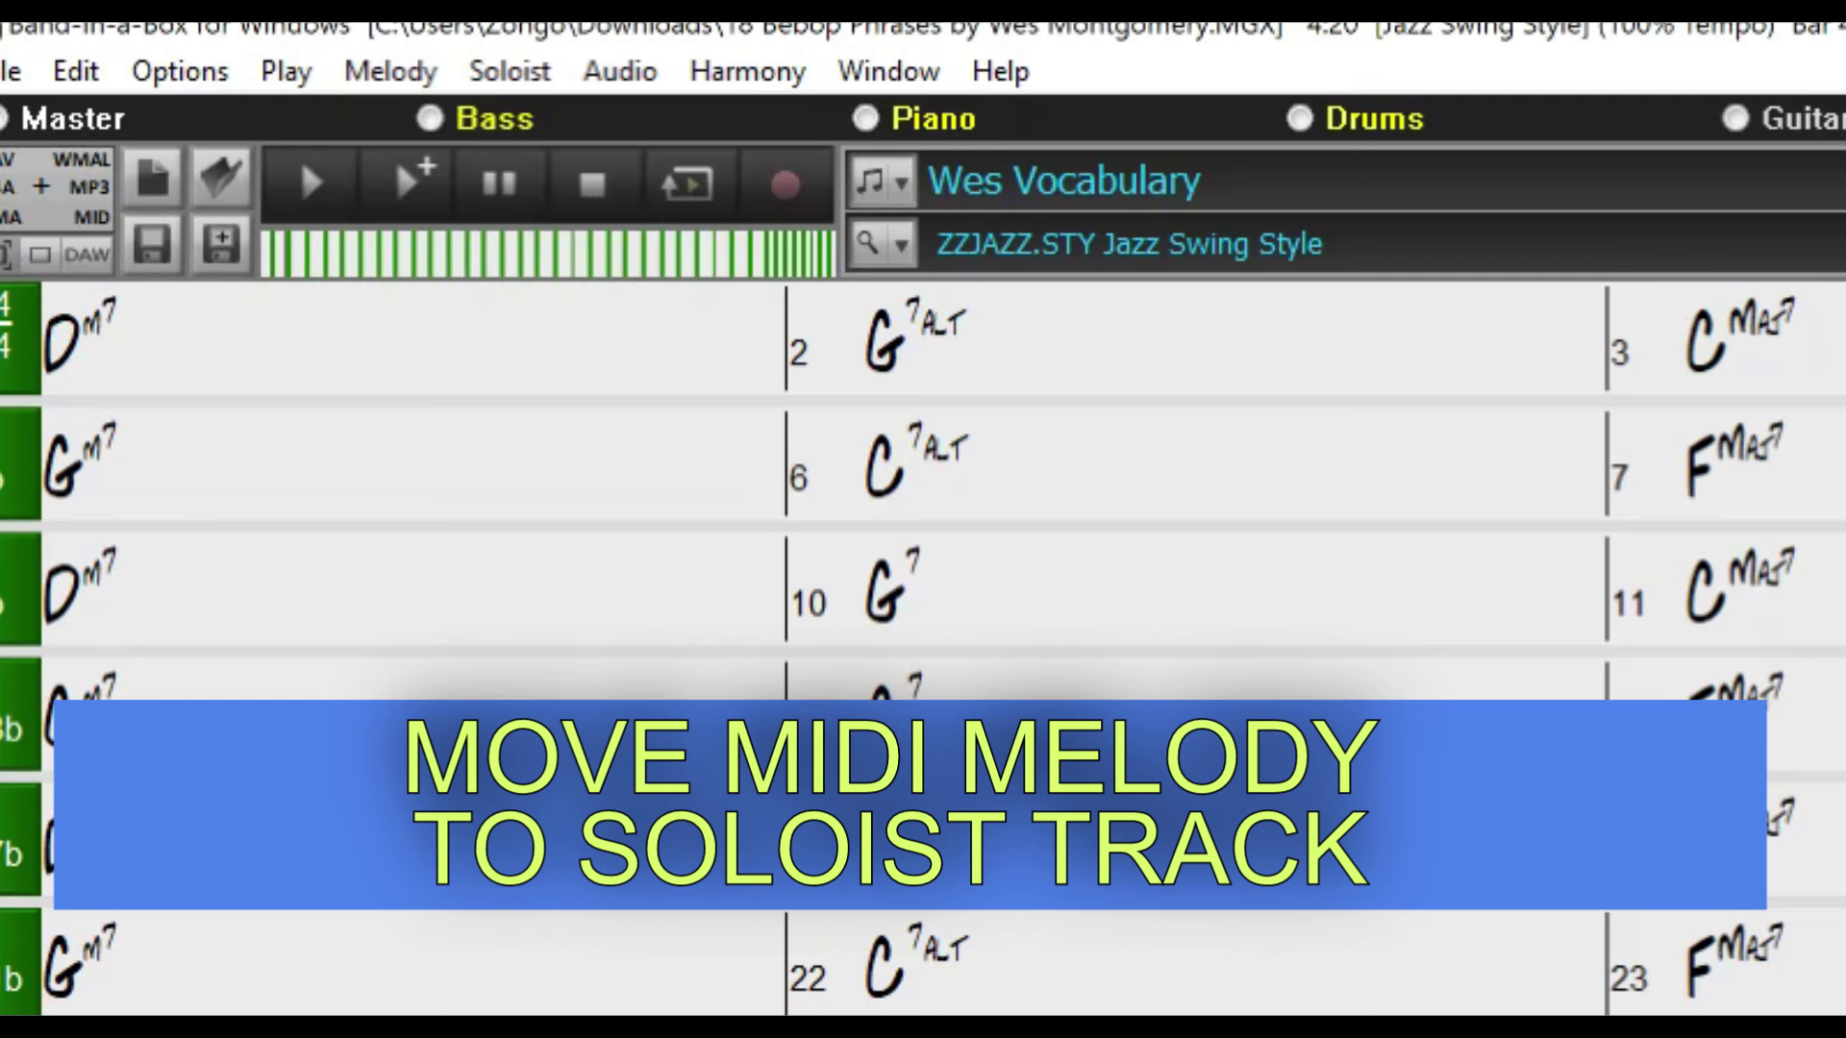
Step: Move the melody onto the Soloist track via Melody > Edit Melody Track and confirm
click(404, 89)
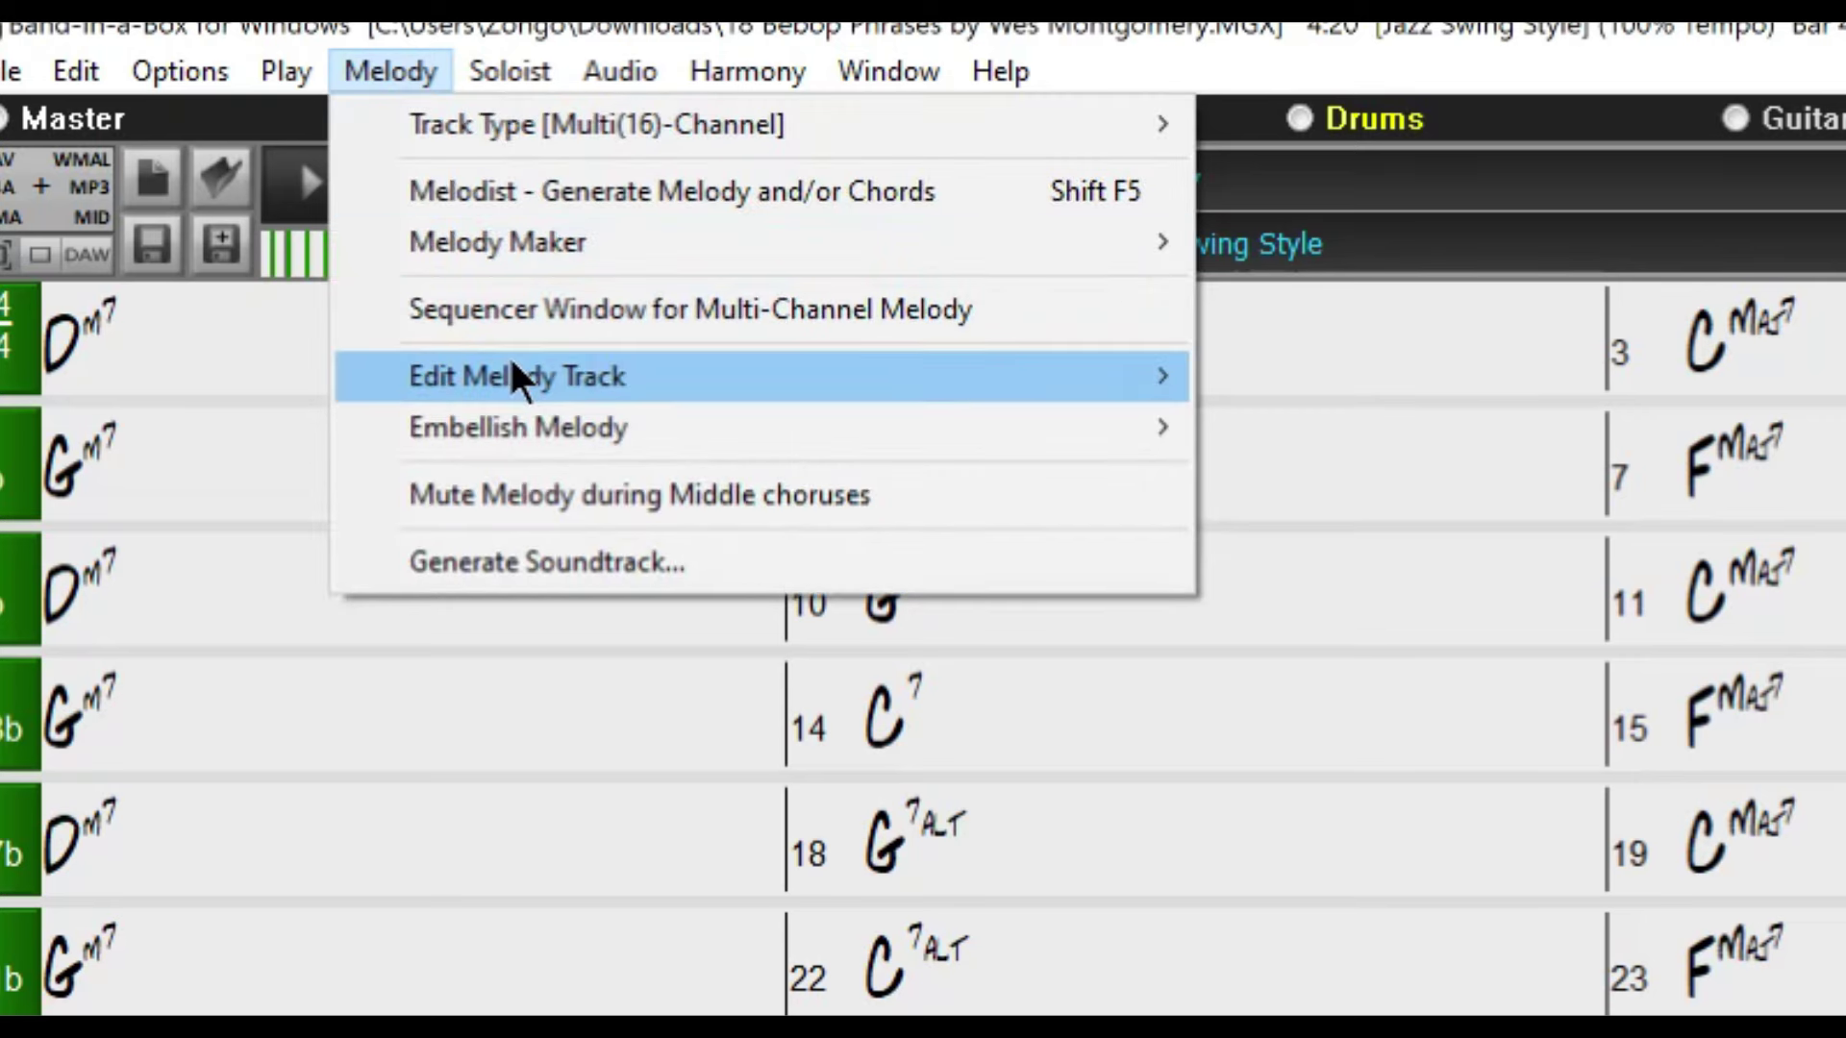
mouse_move(511, 377)
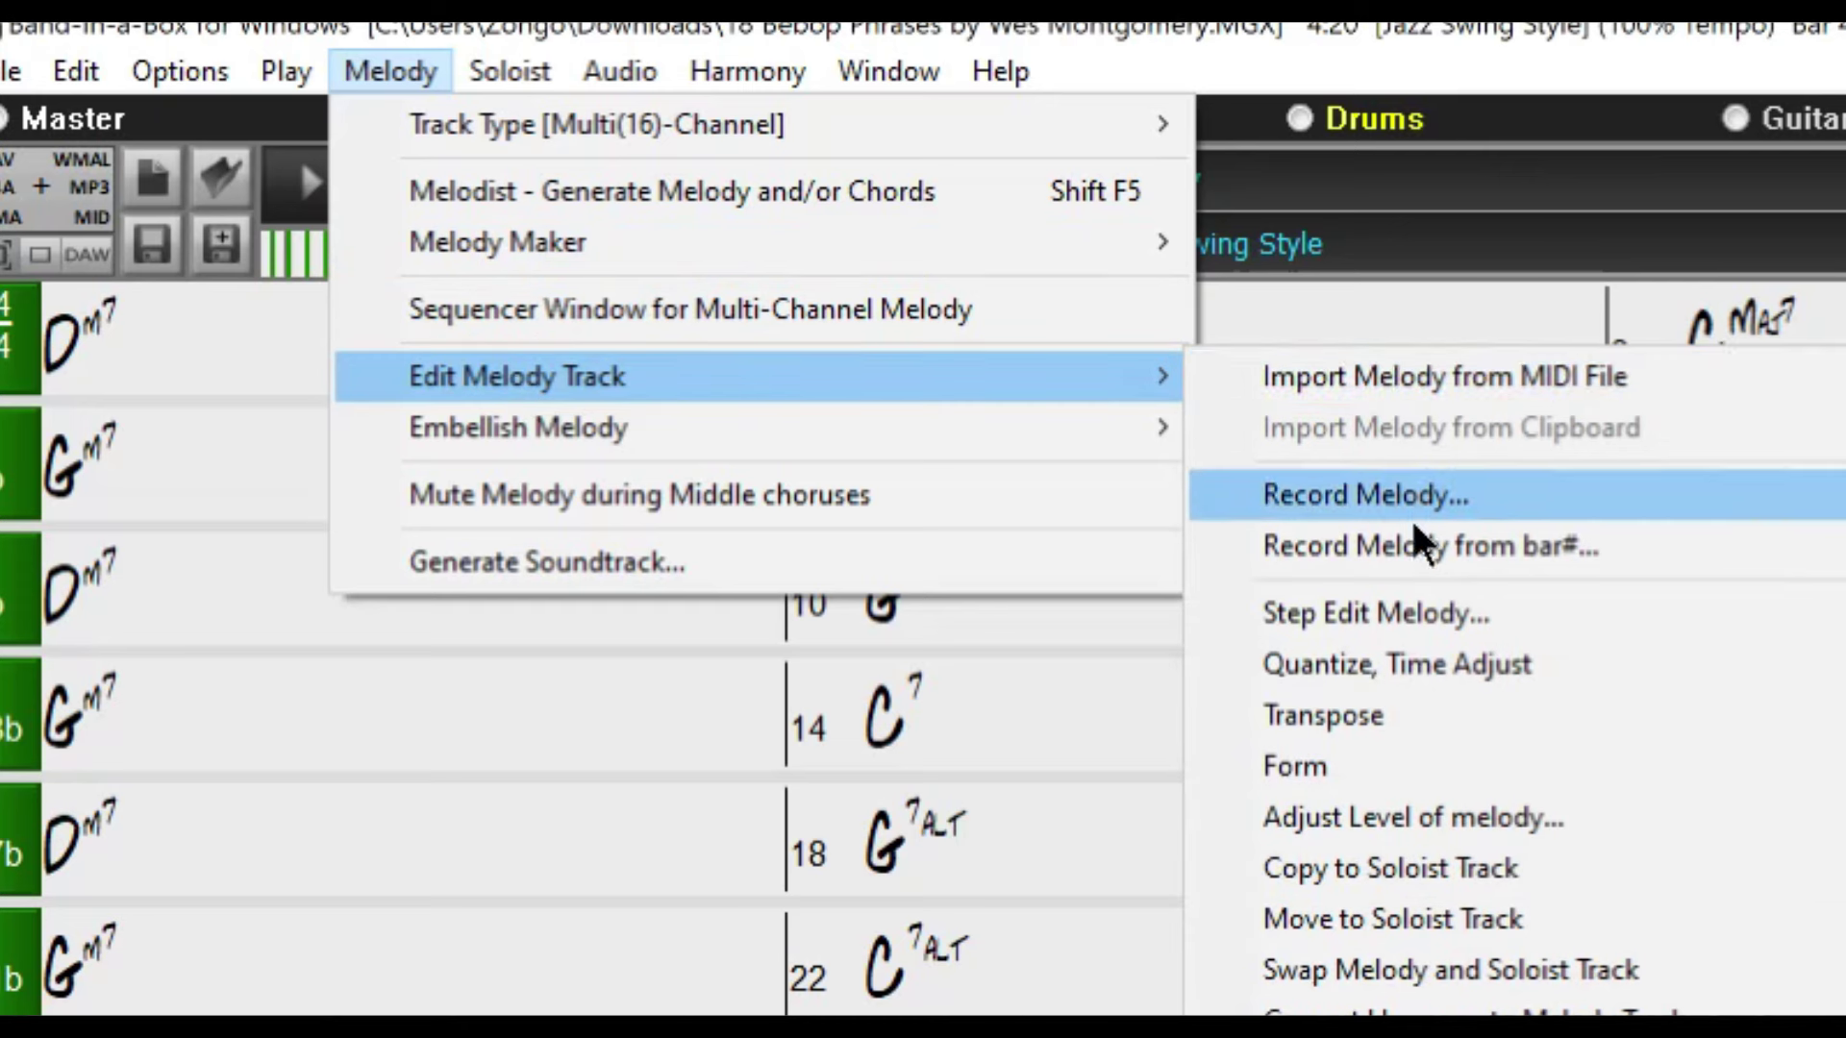
click(1433, 914)
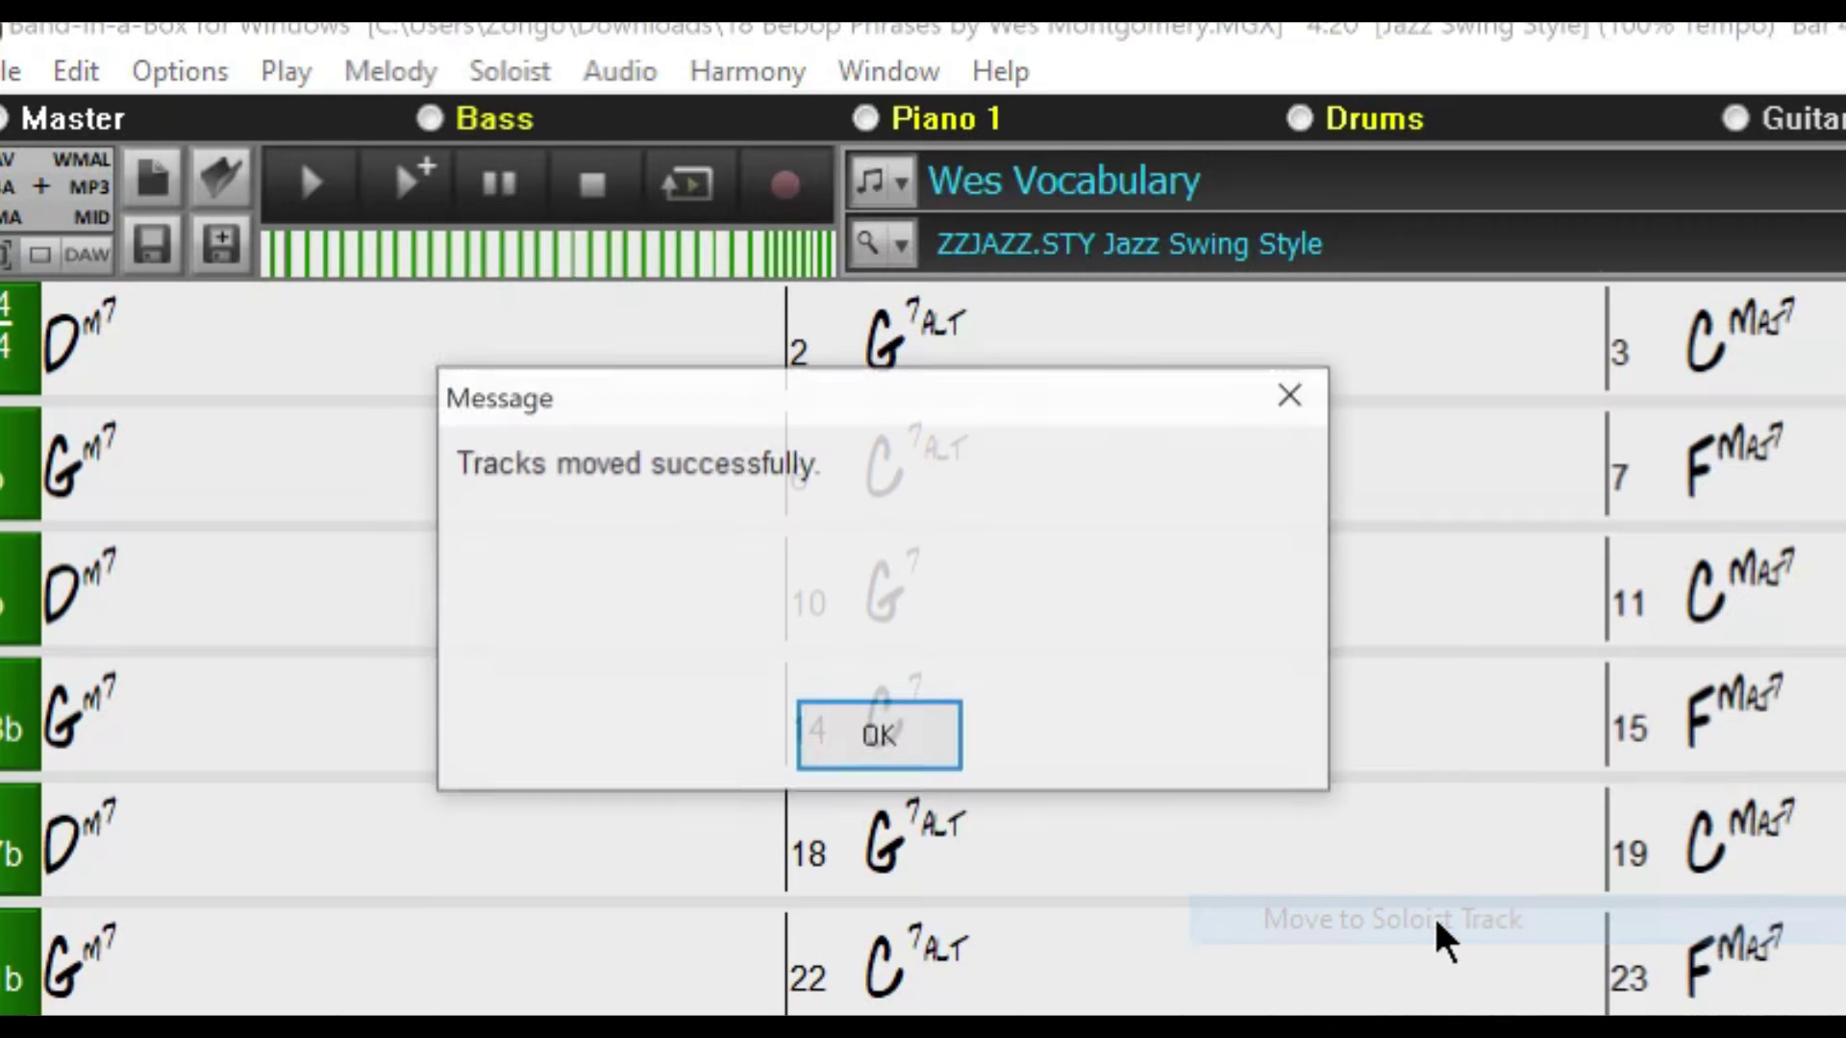
click(904, 736)
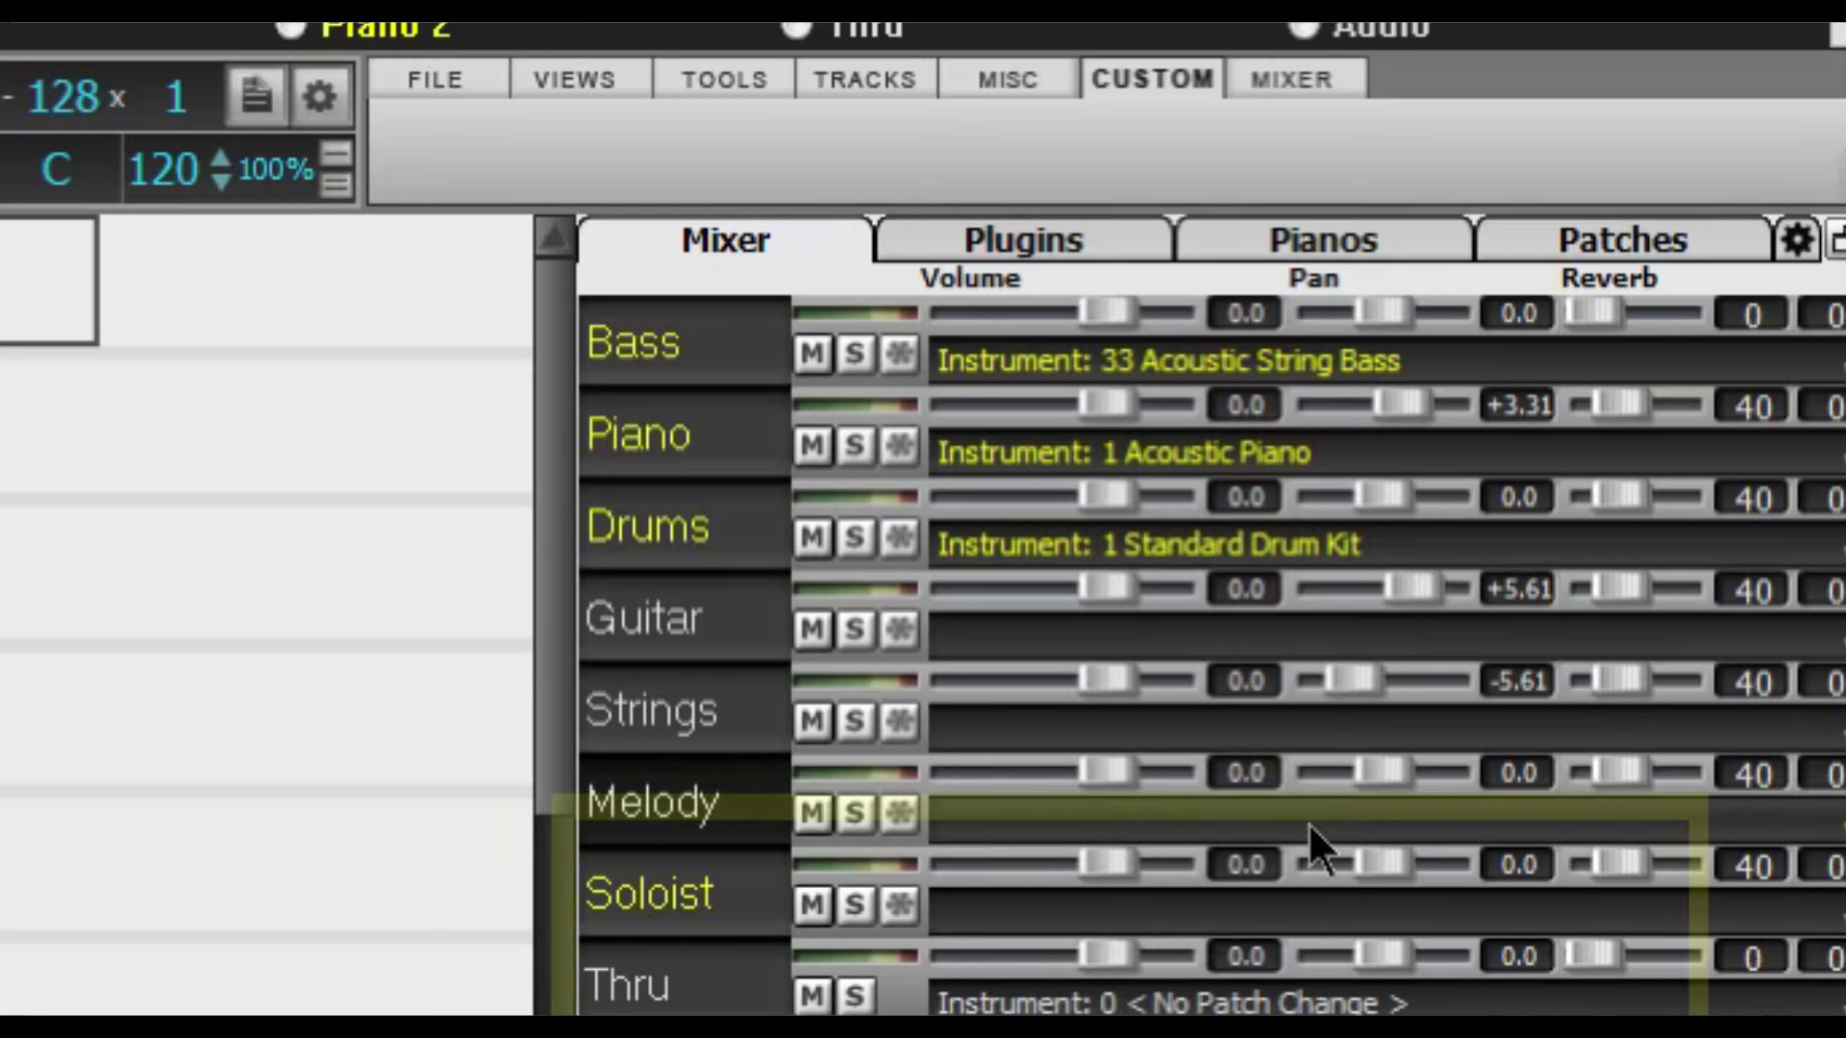
Step: Assign the 1 Acoustic Piano patch to the Soloist track, turning it into Piano 2
right_click(1309, 825)
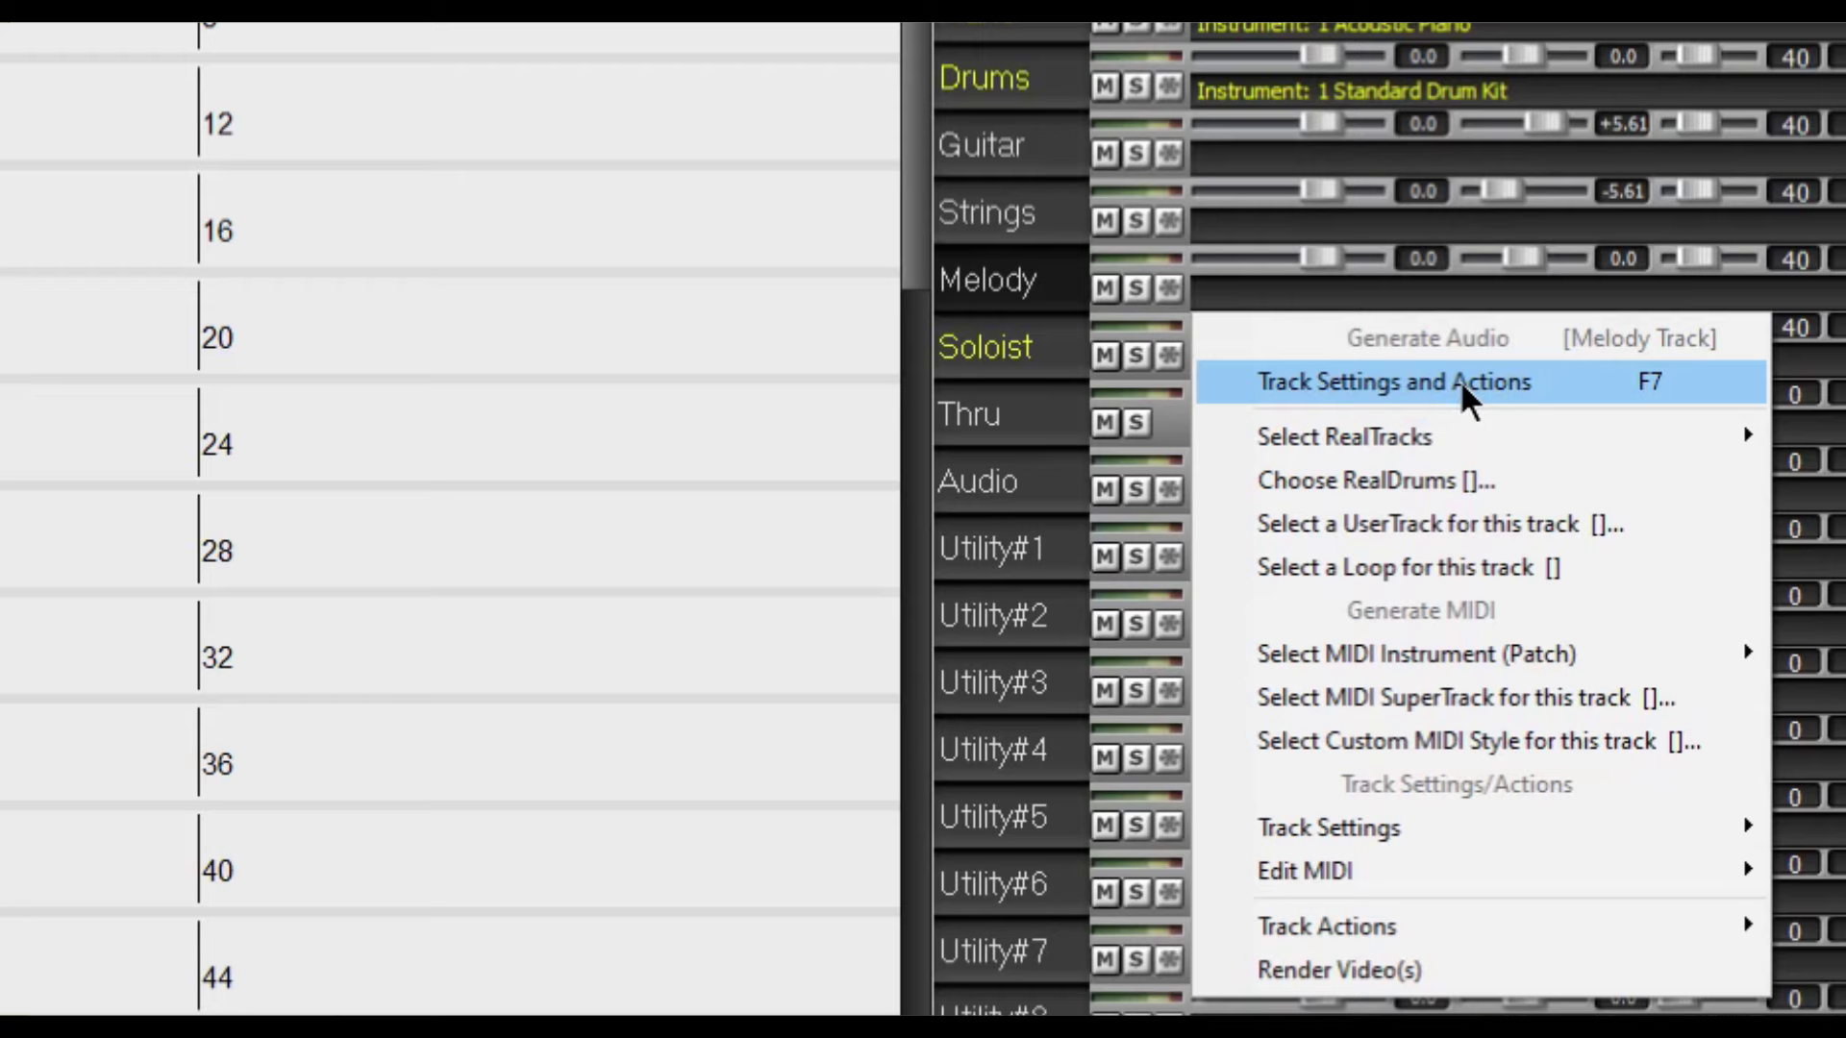
mouse_move(1469, 652)
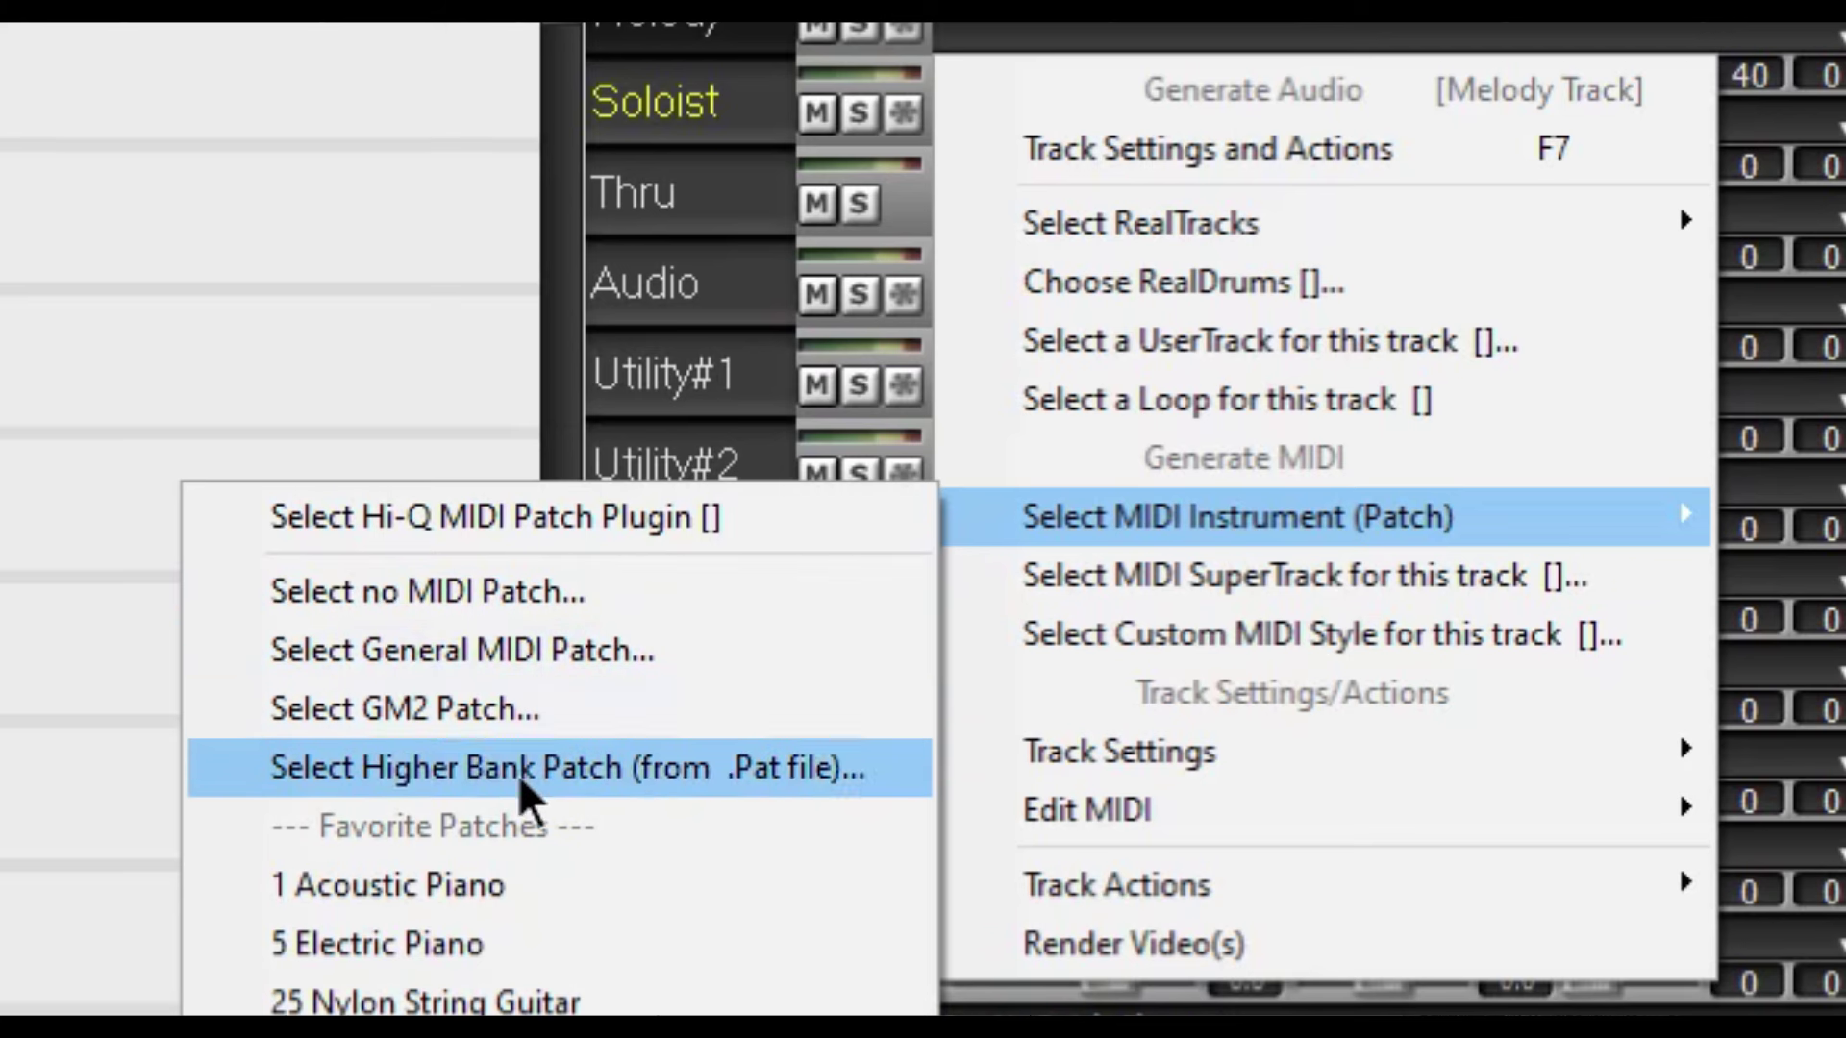
click(487, 904)
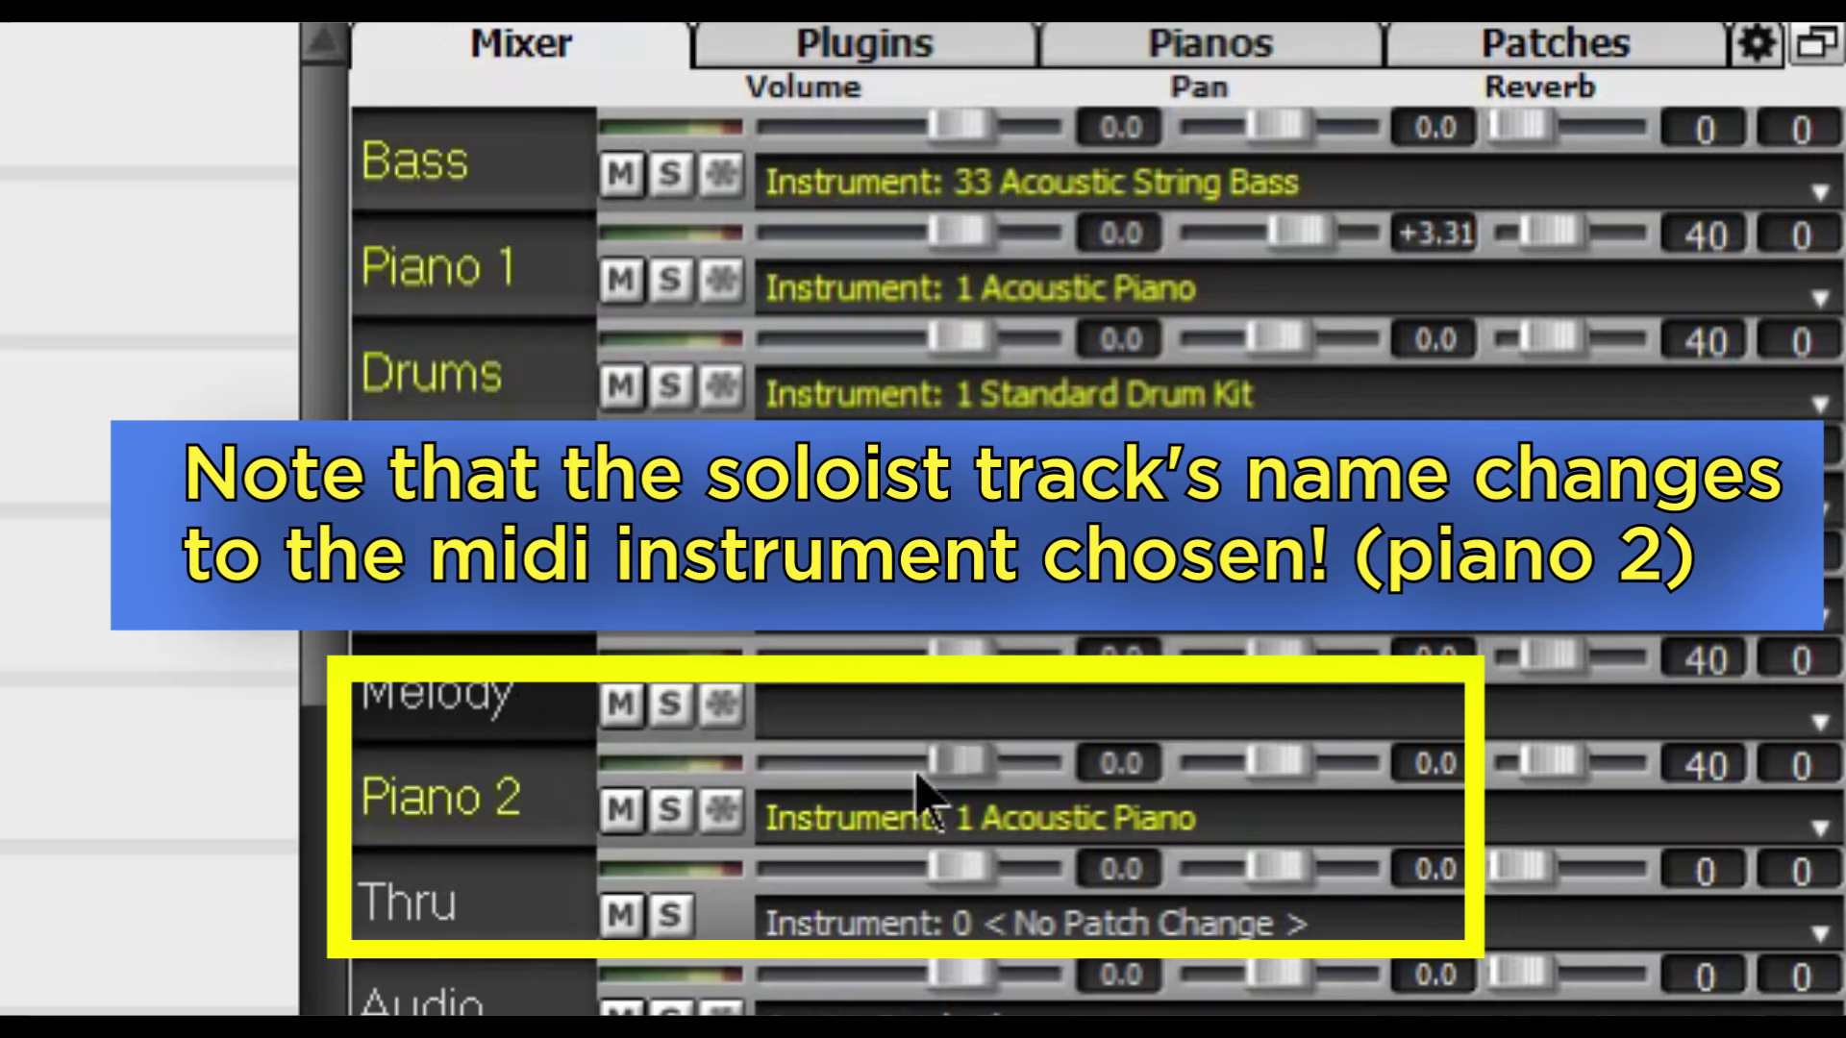
Step: Raise Piano 2's volume to +6.00, and mute then unmute Piano 1 so it stays audible
drag(960, 764, 1040, 764)
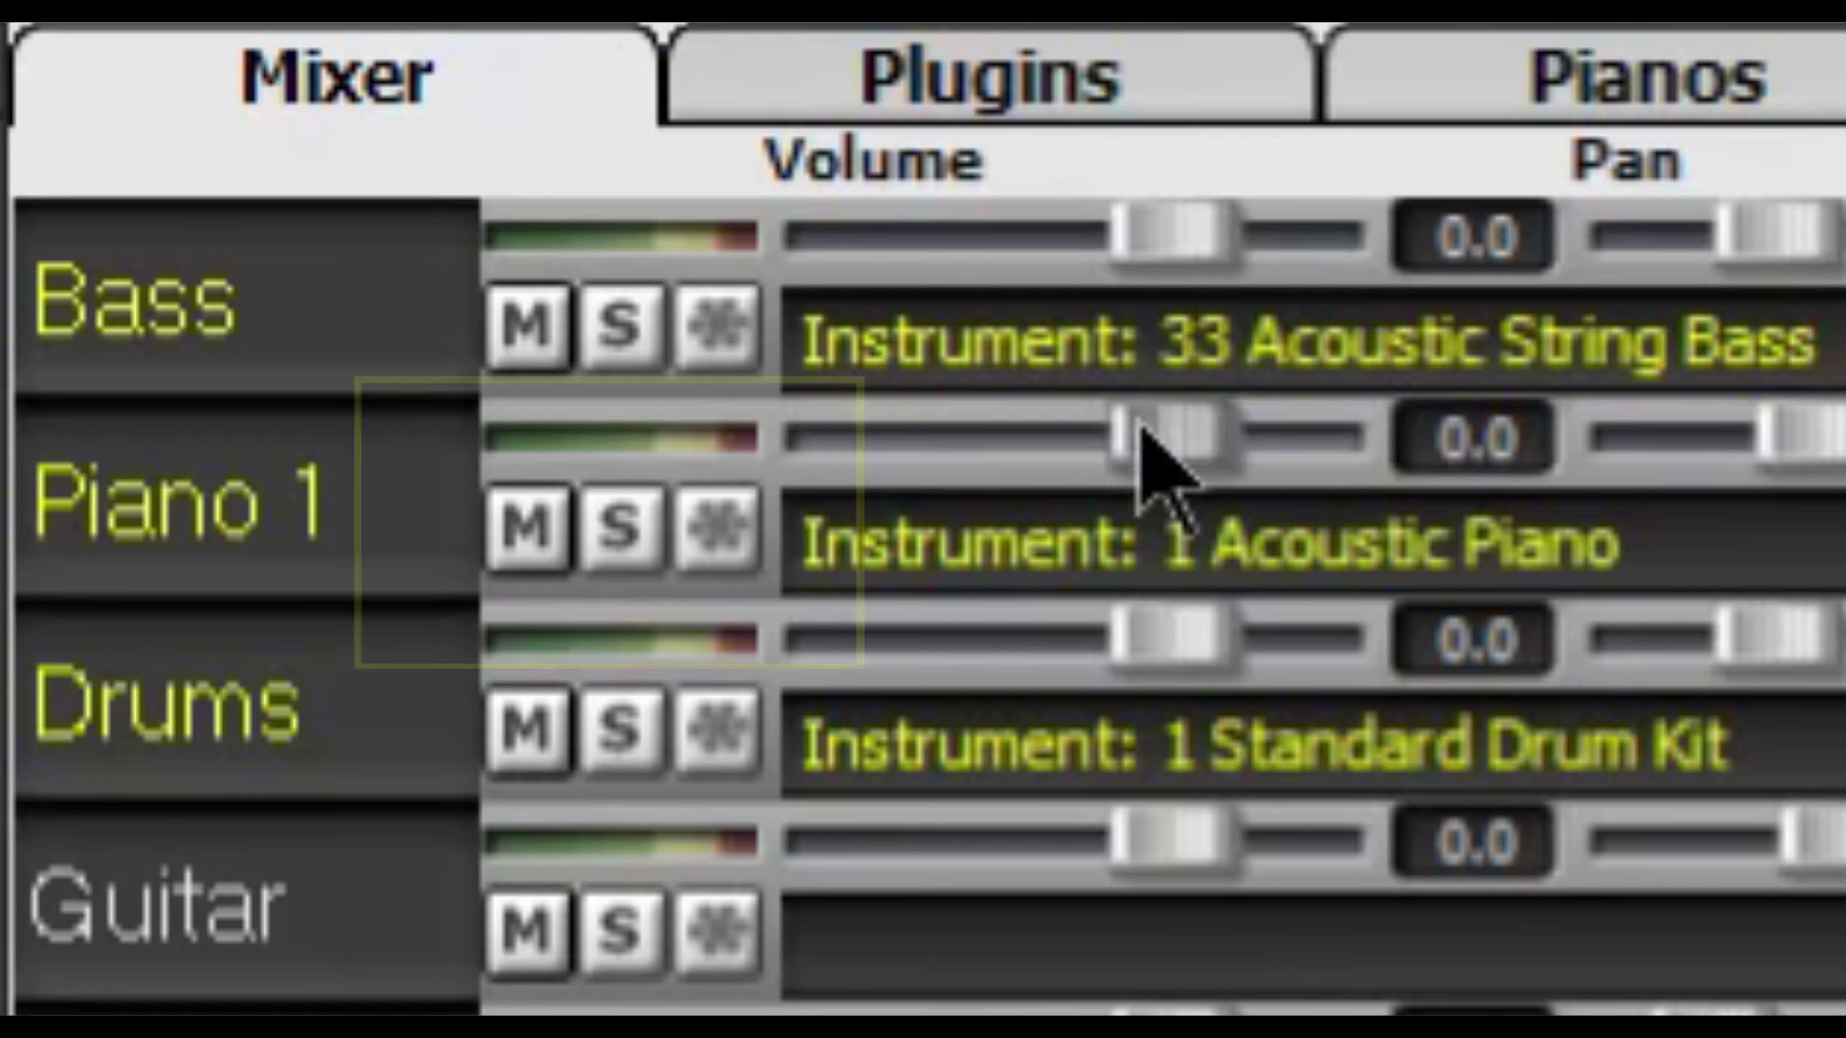
click(520, 529)
click(521, 531)
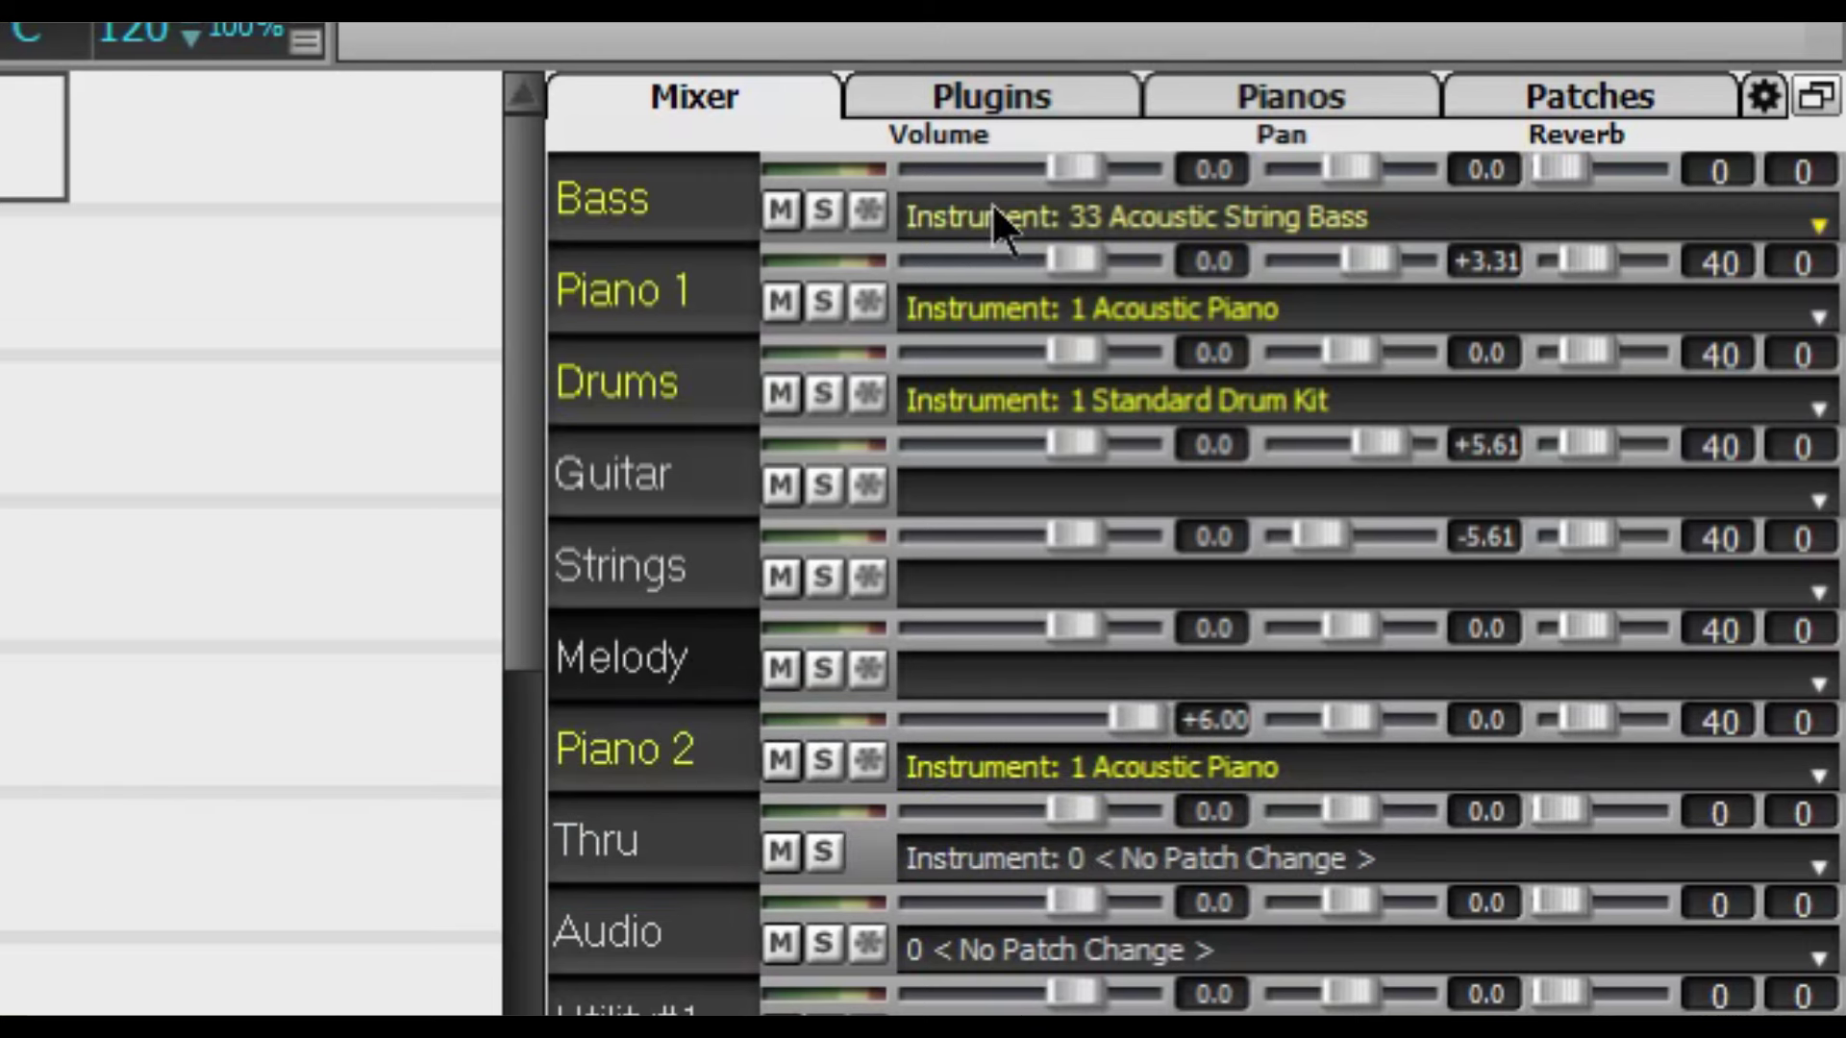
click(1094, 209)
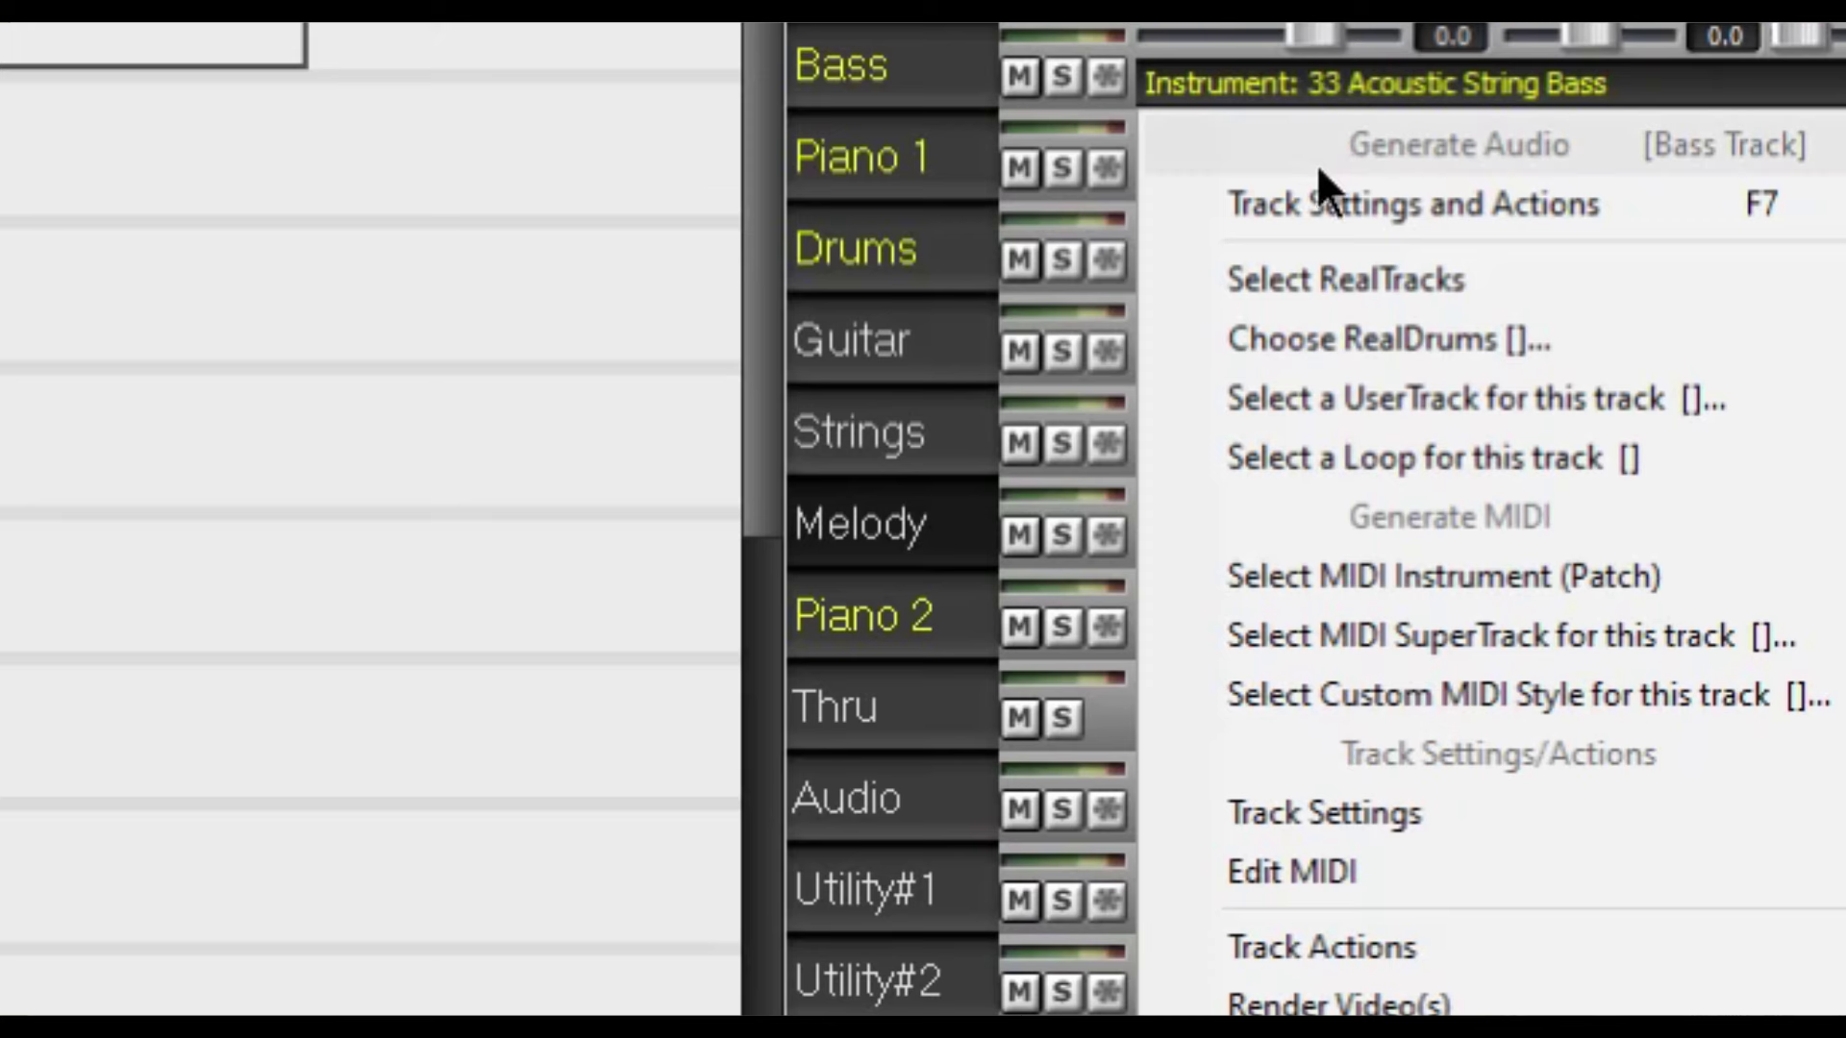
Step: Open the RealTracks picker from the Bass track's instrument menu
mouse_move(1300, 277)
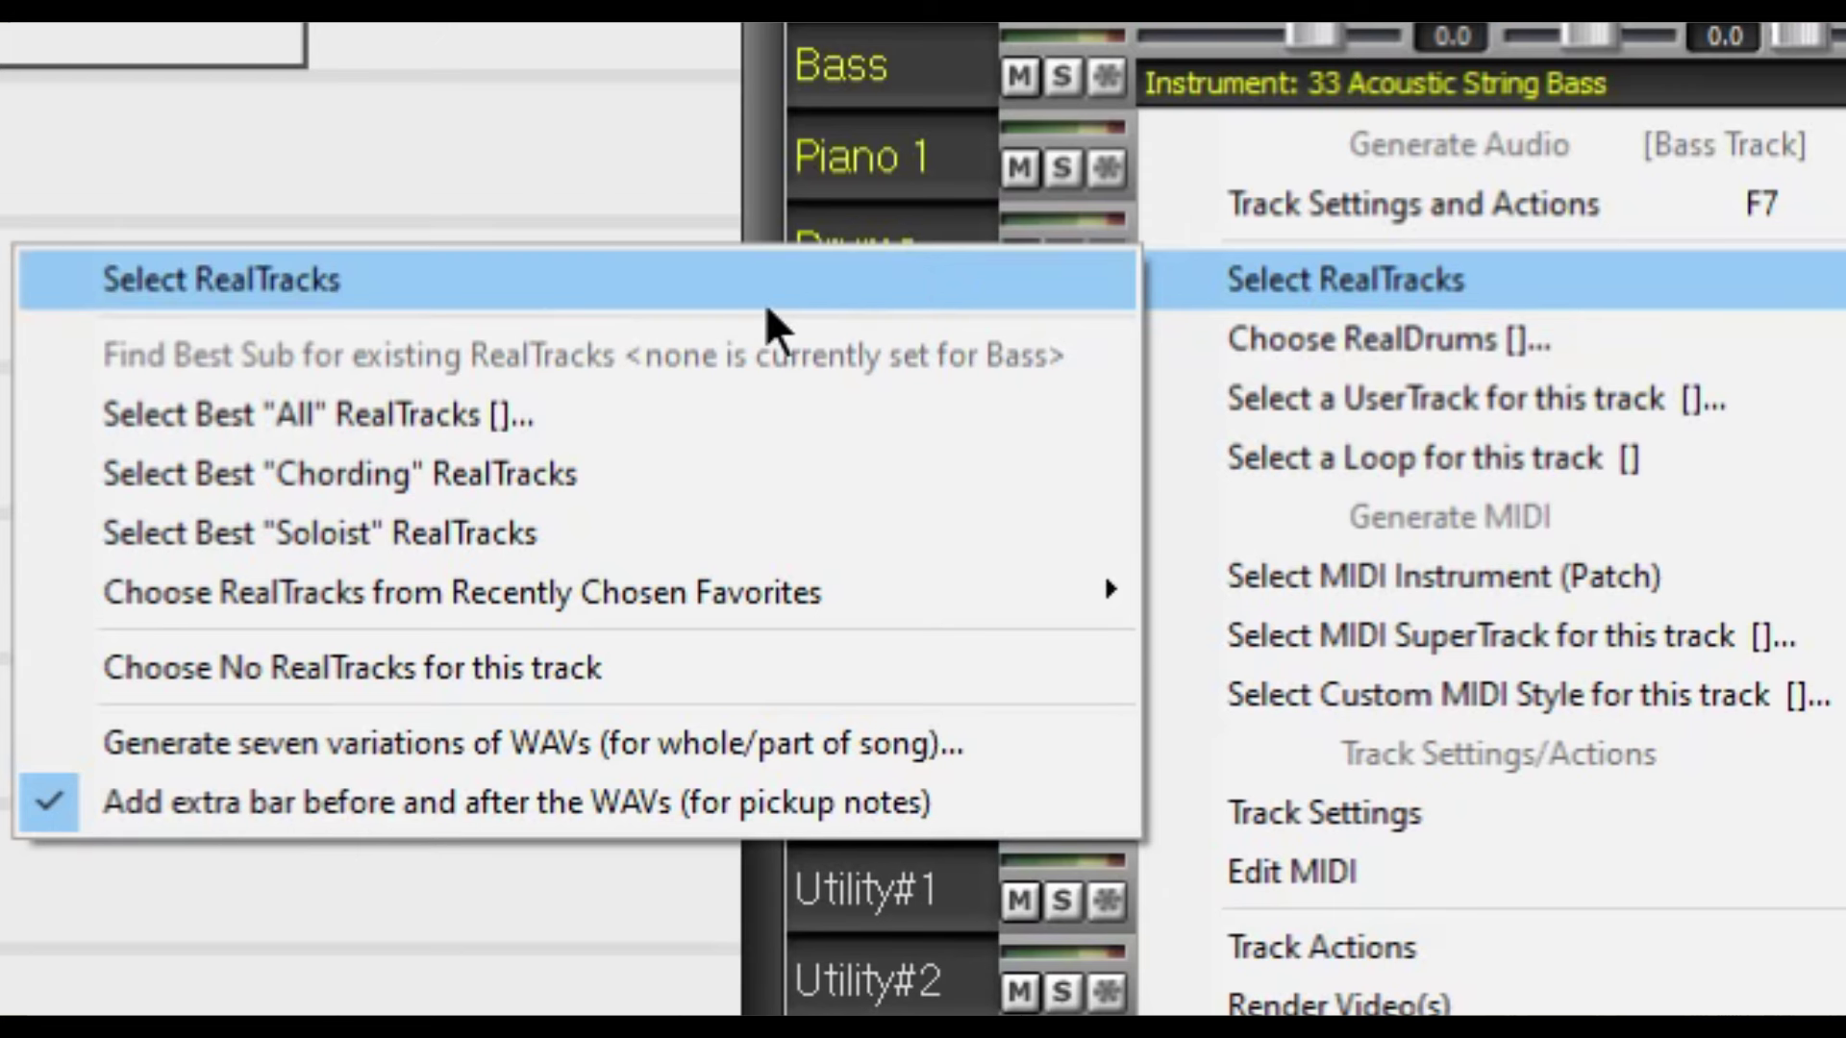
click(610, 290)
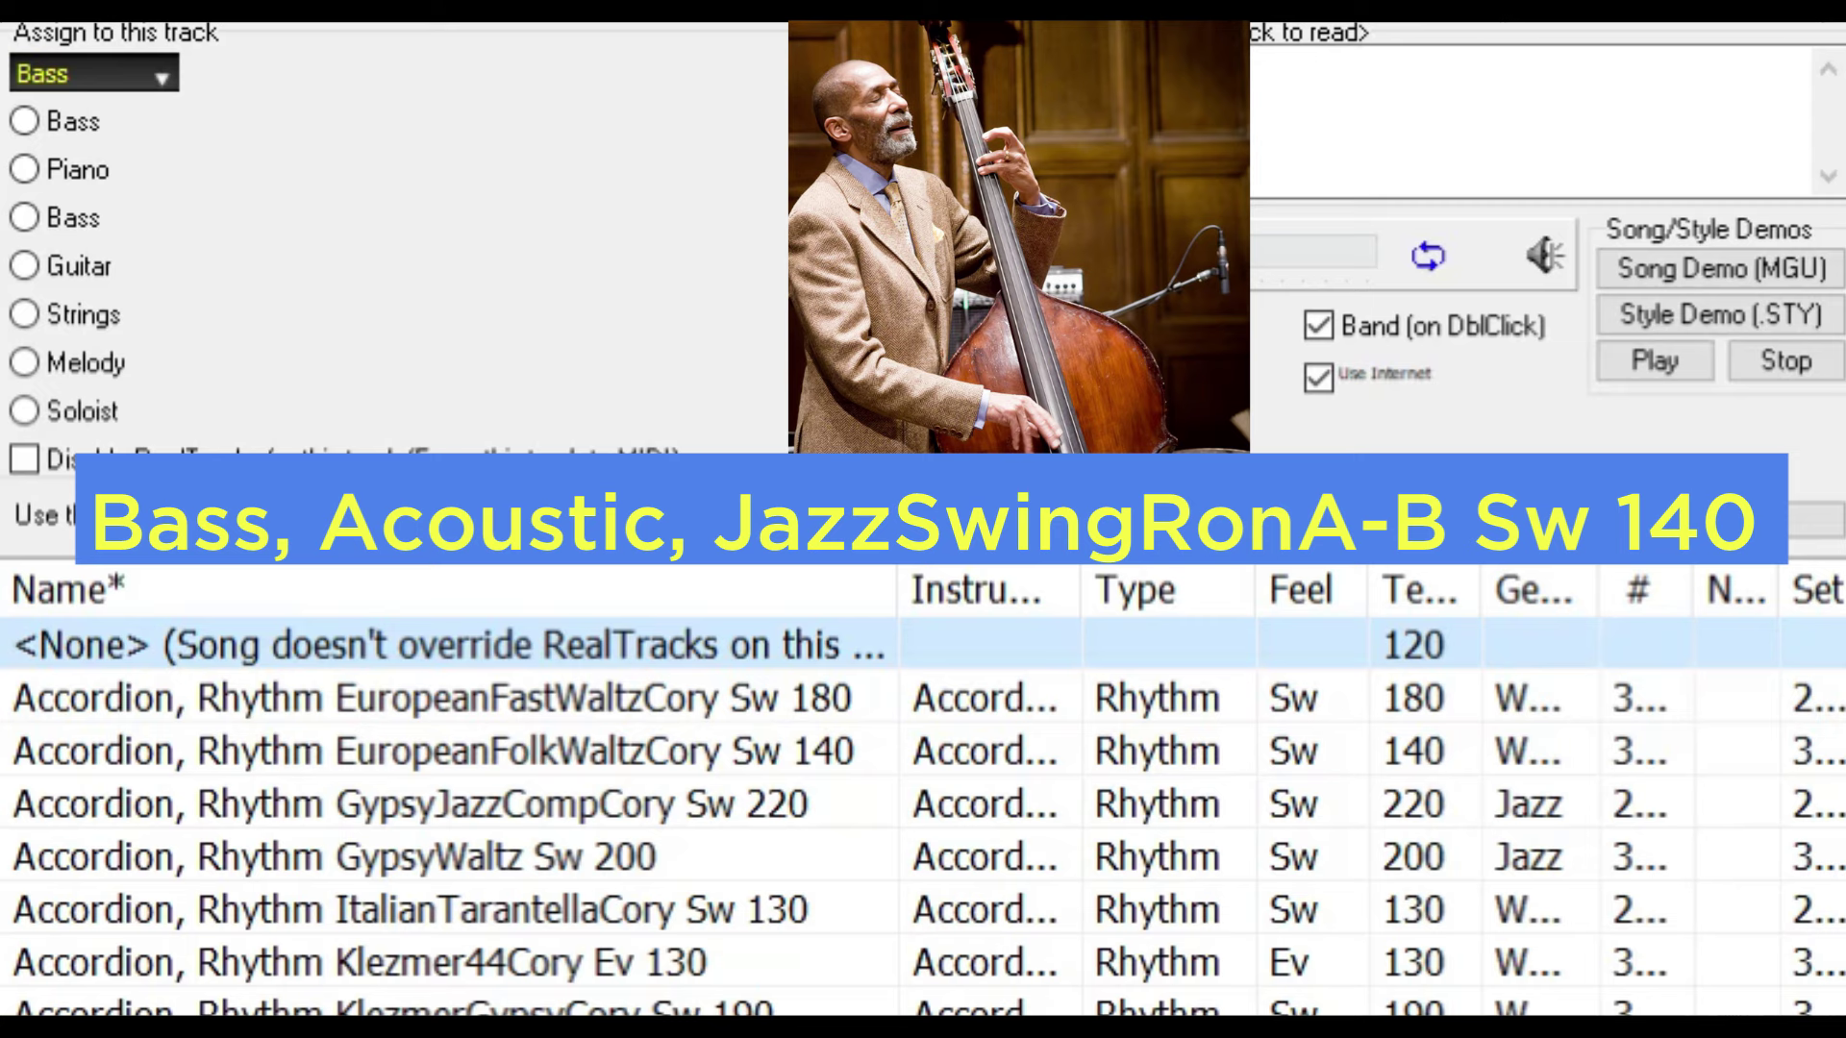
Step: Pick Bass, Acoustic, JazzSwingRonA-B Sw 140 and generate the Bass track with it
scroll(923, 827, down, 15)
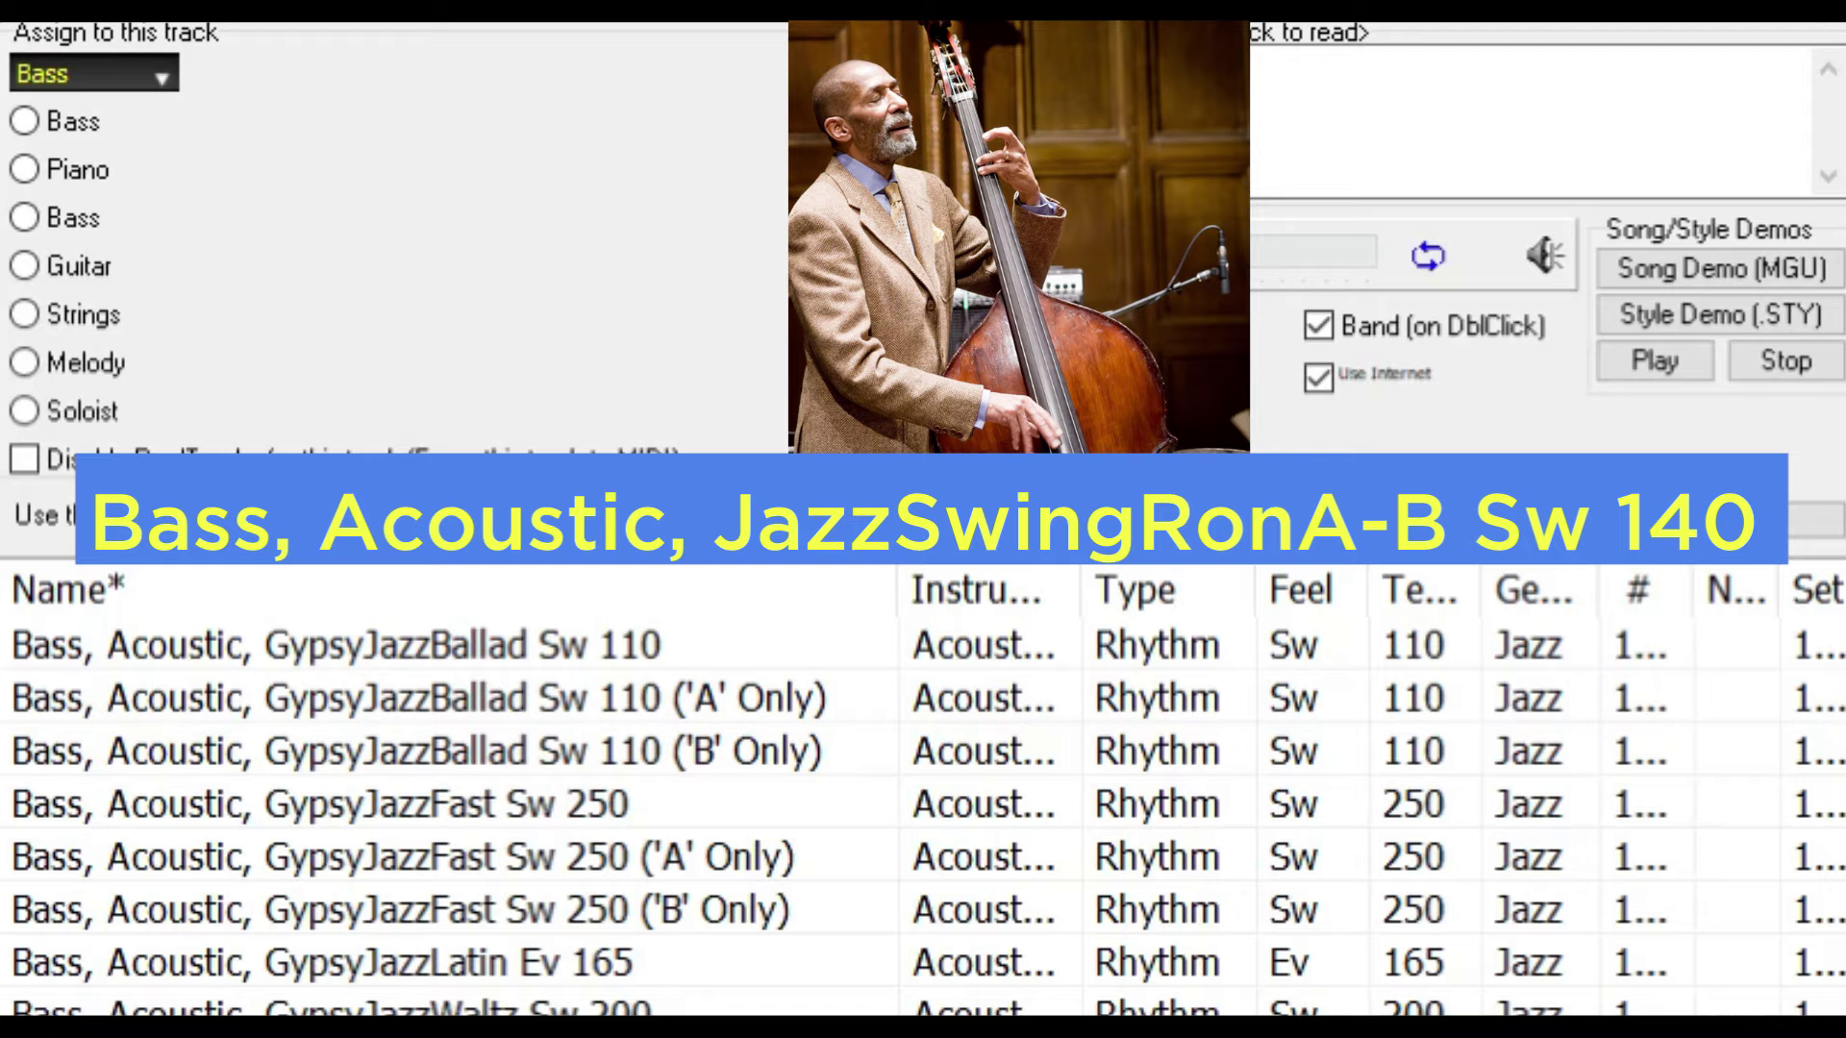
scroll(923, 827, down, 10)
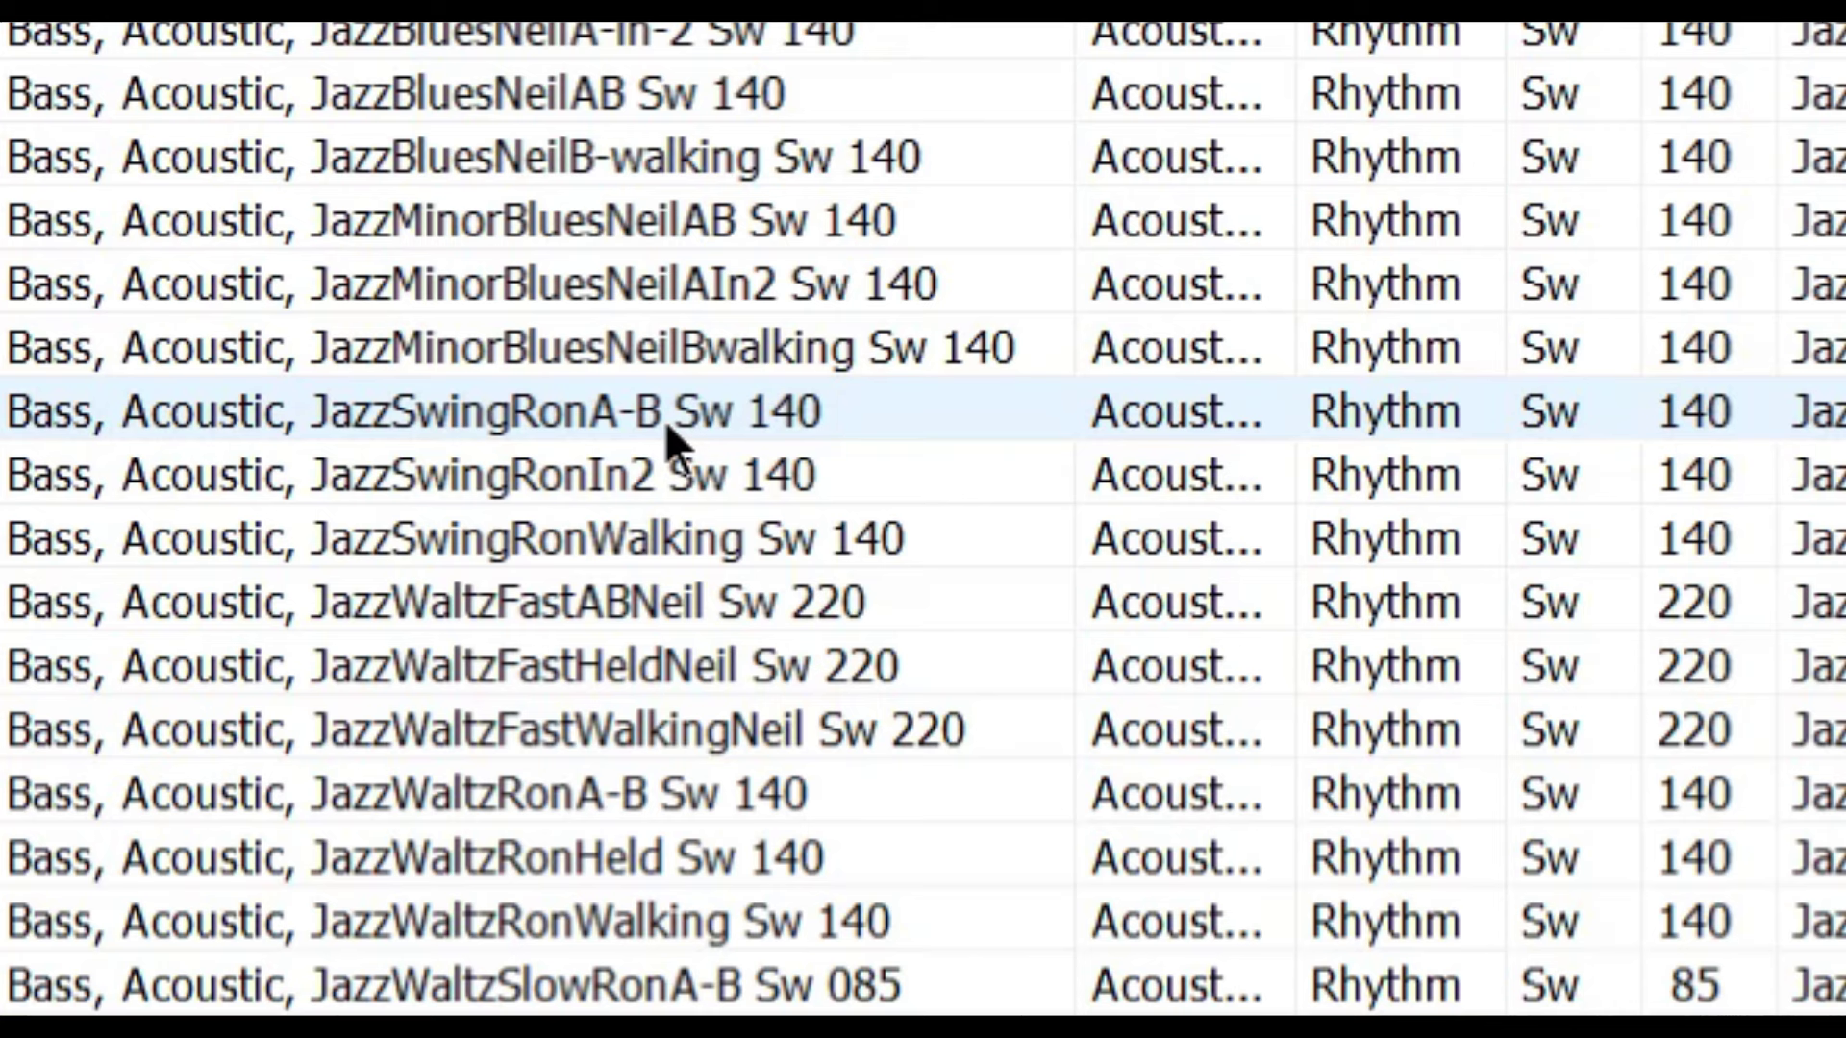
click(666, 419)
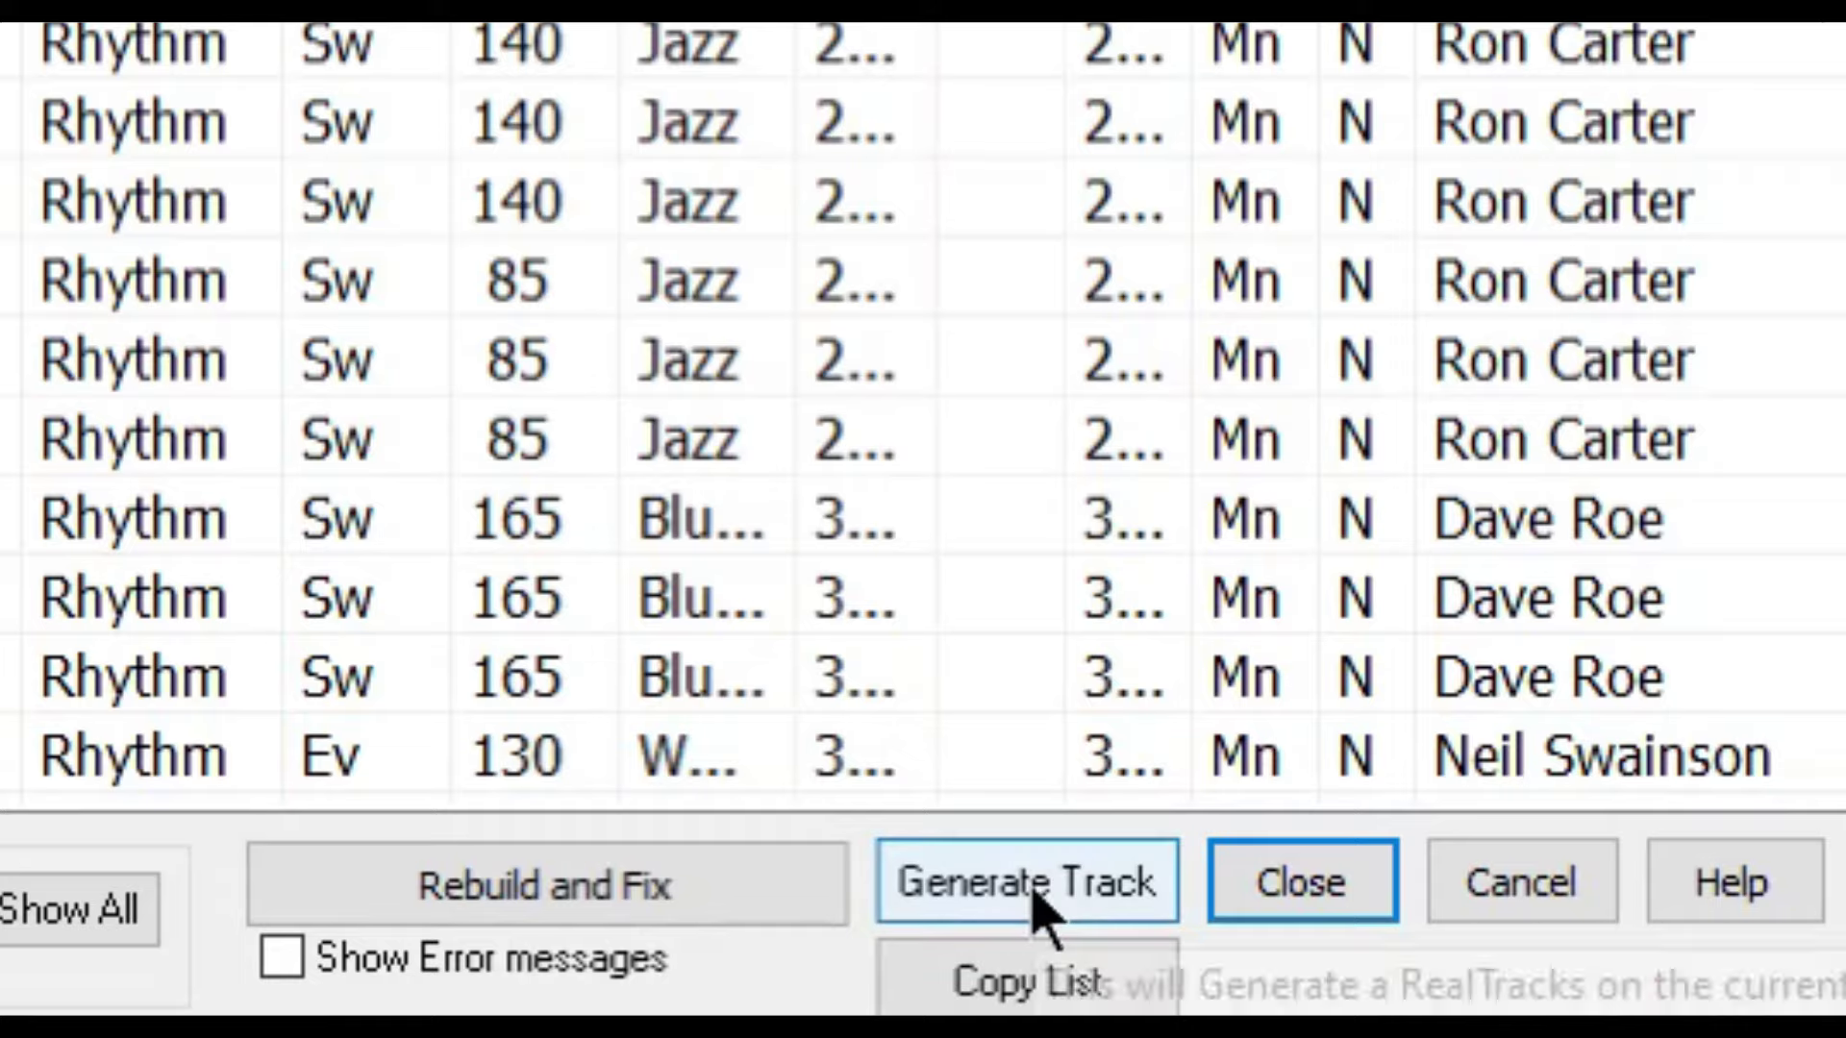
click(1208, 943)
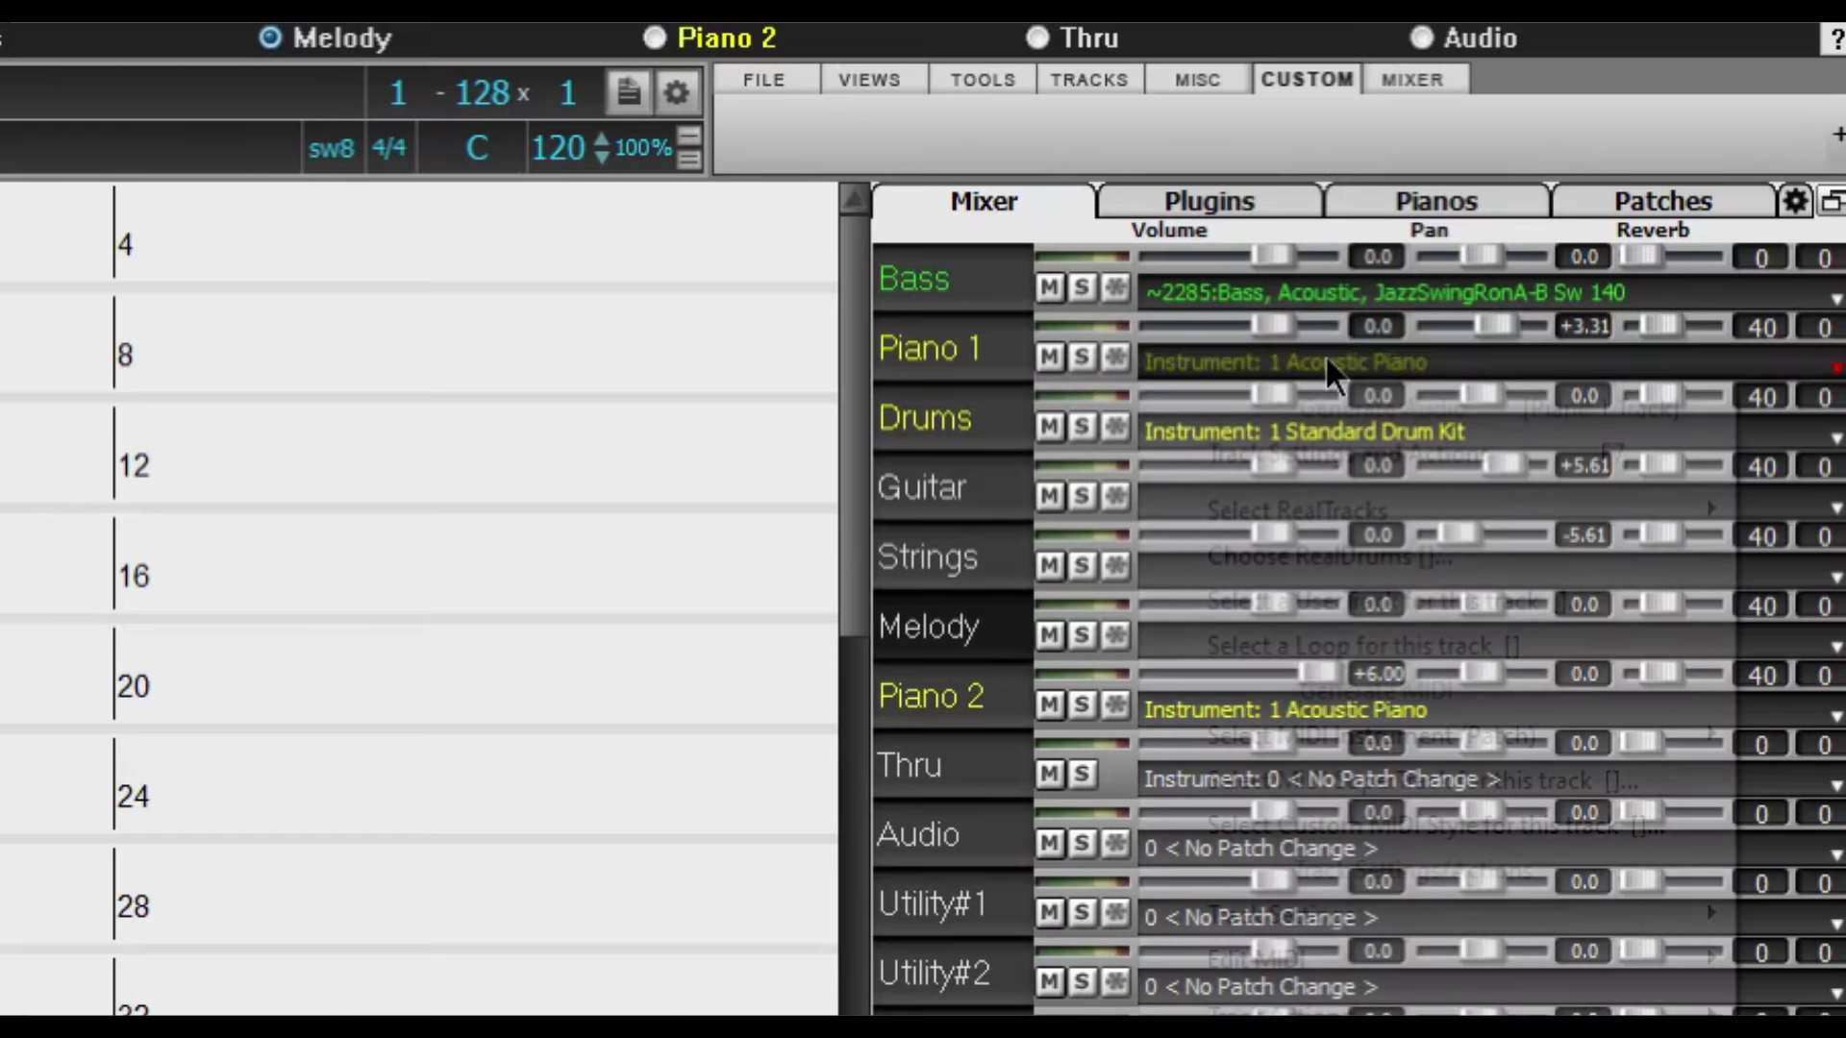
Step: Give Piano 1 the Piano, Acoustic, Rhythm JazzSwingKenny Sw 140 RealTrack and generate it
right_click(1326, 364)
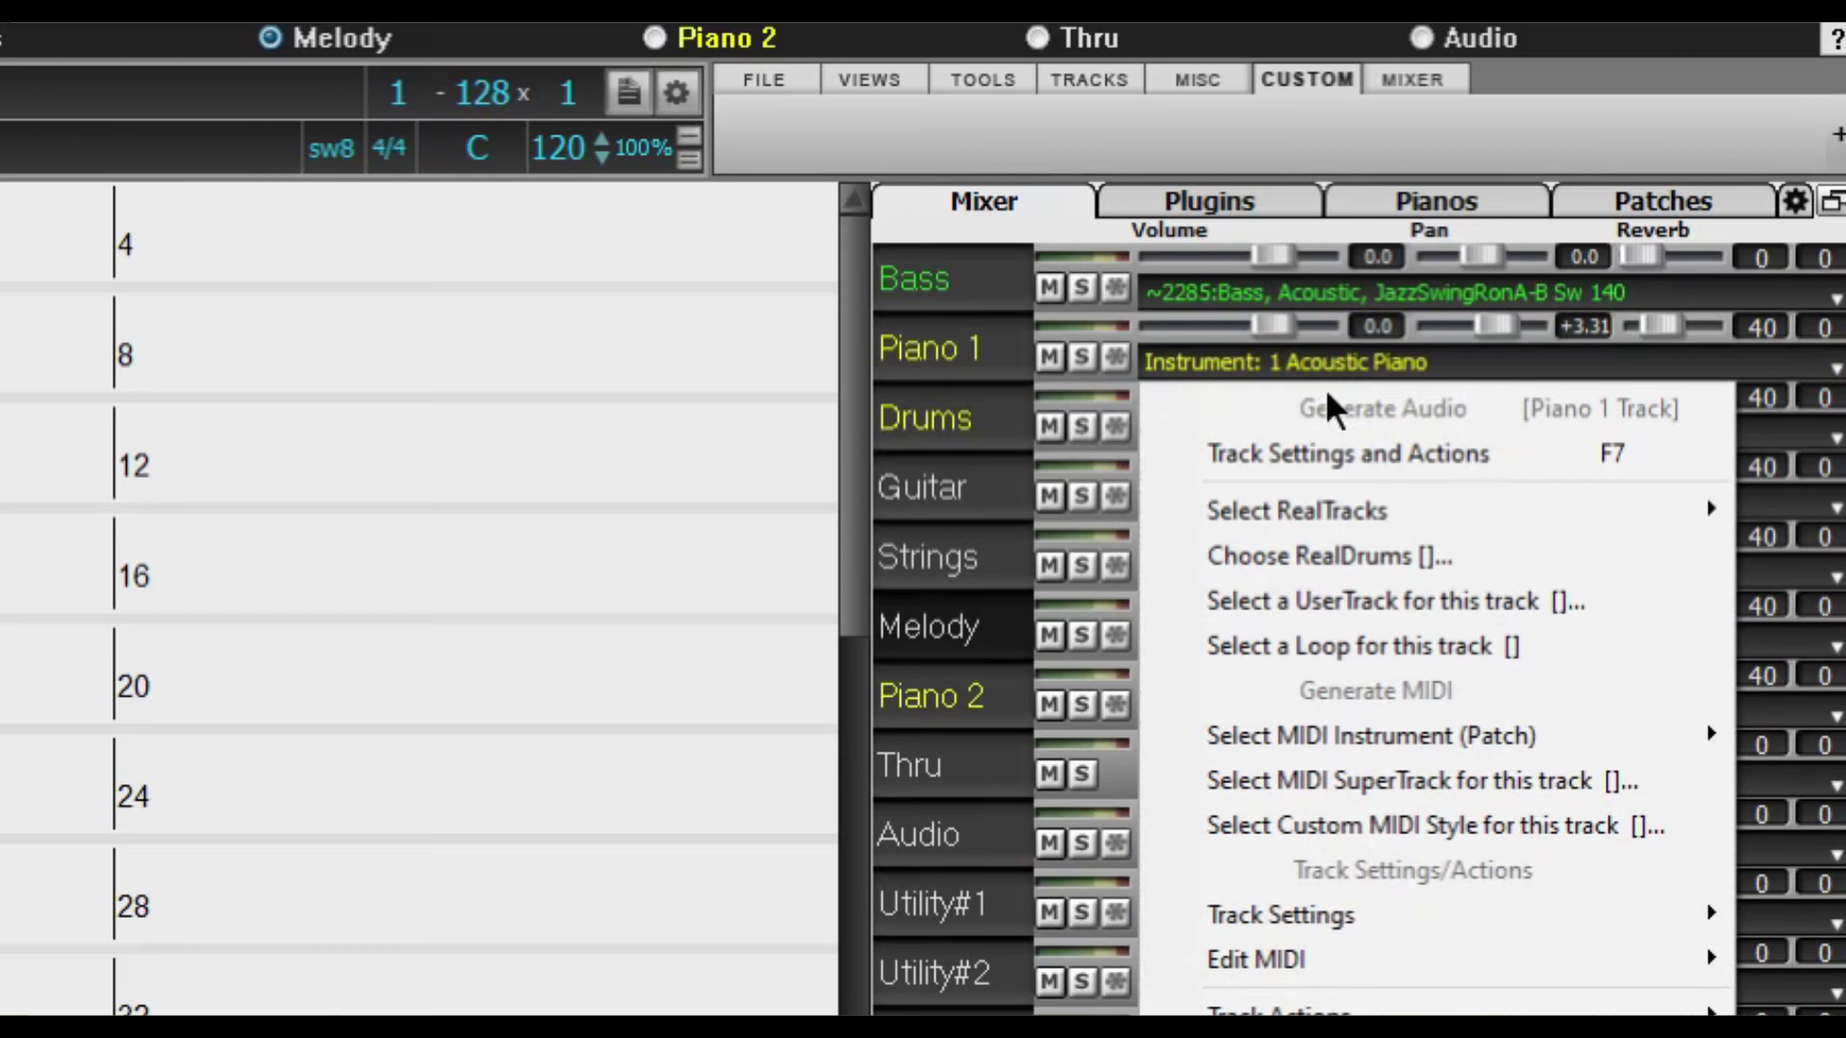
mouse_move(1321, 517)
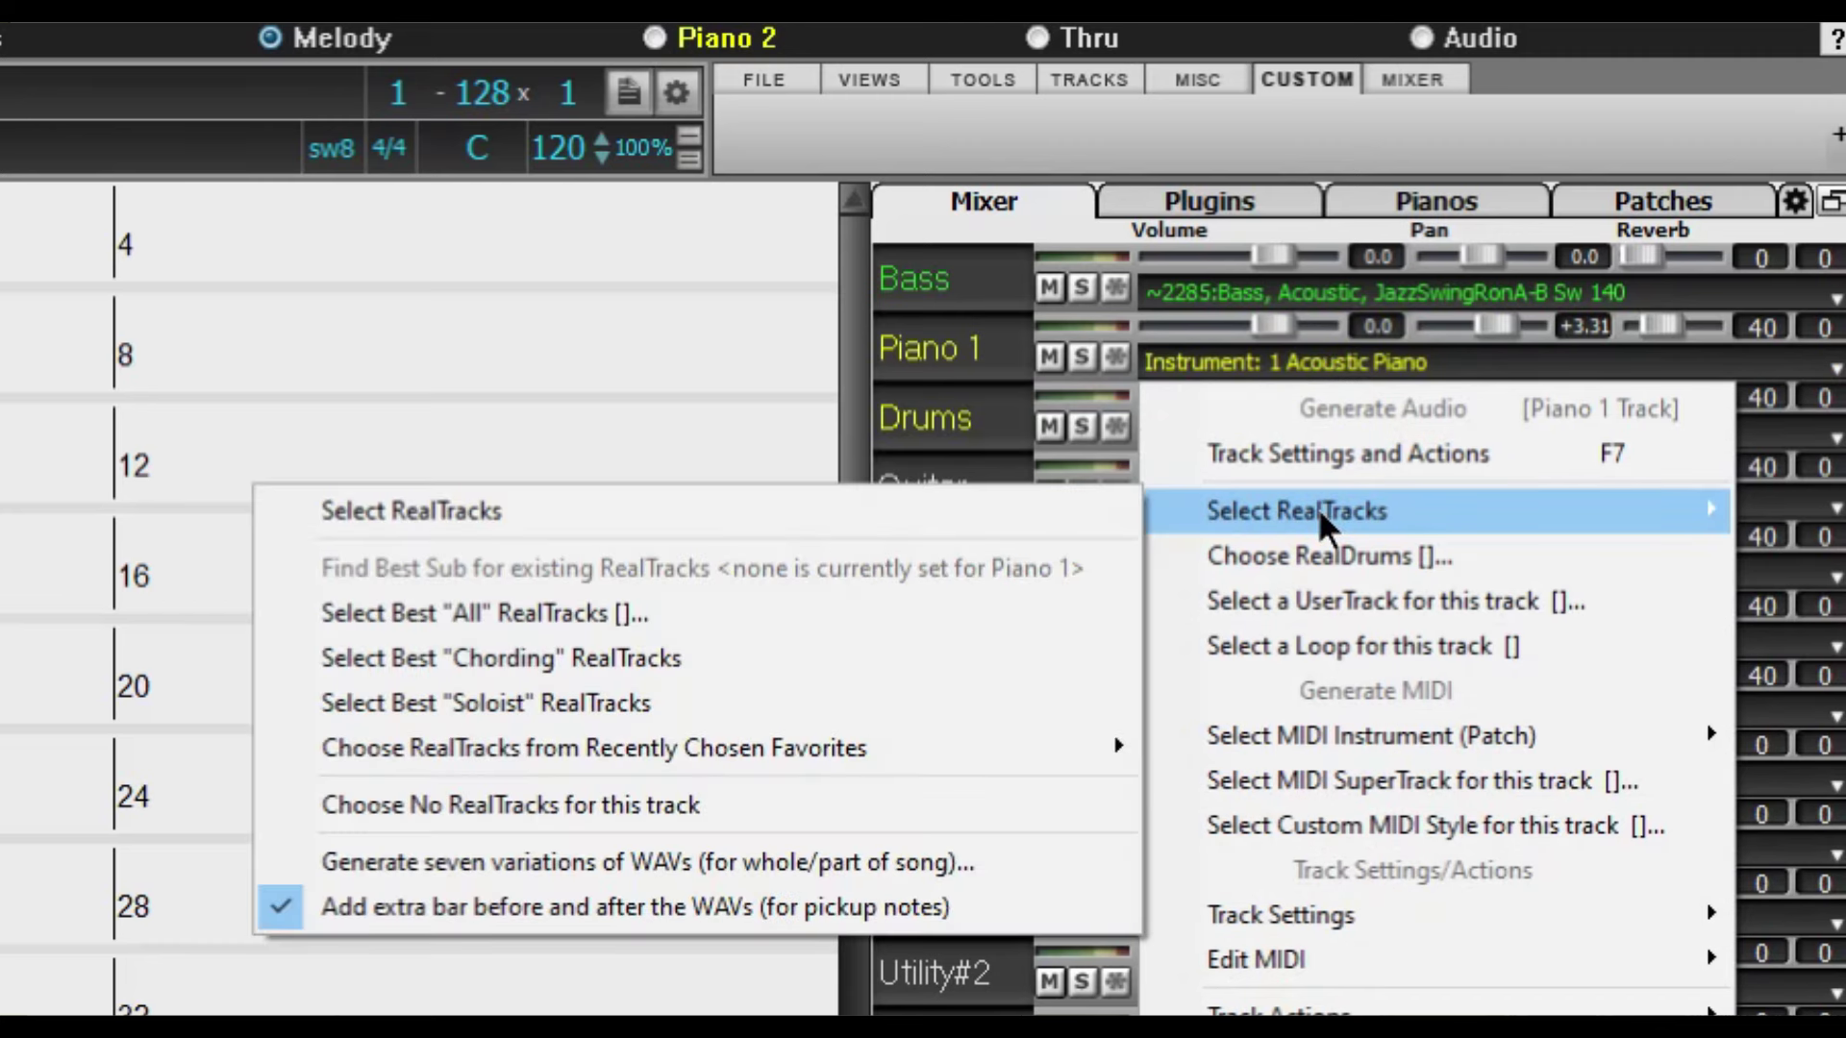
click(565, 517)
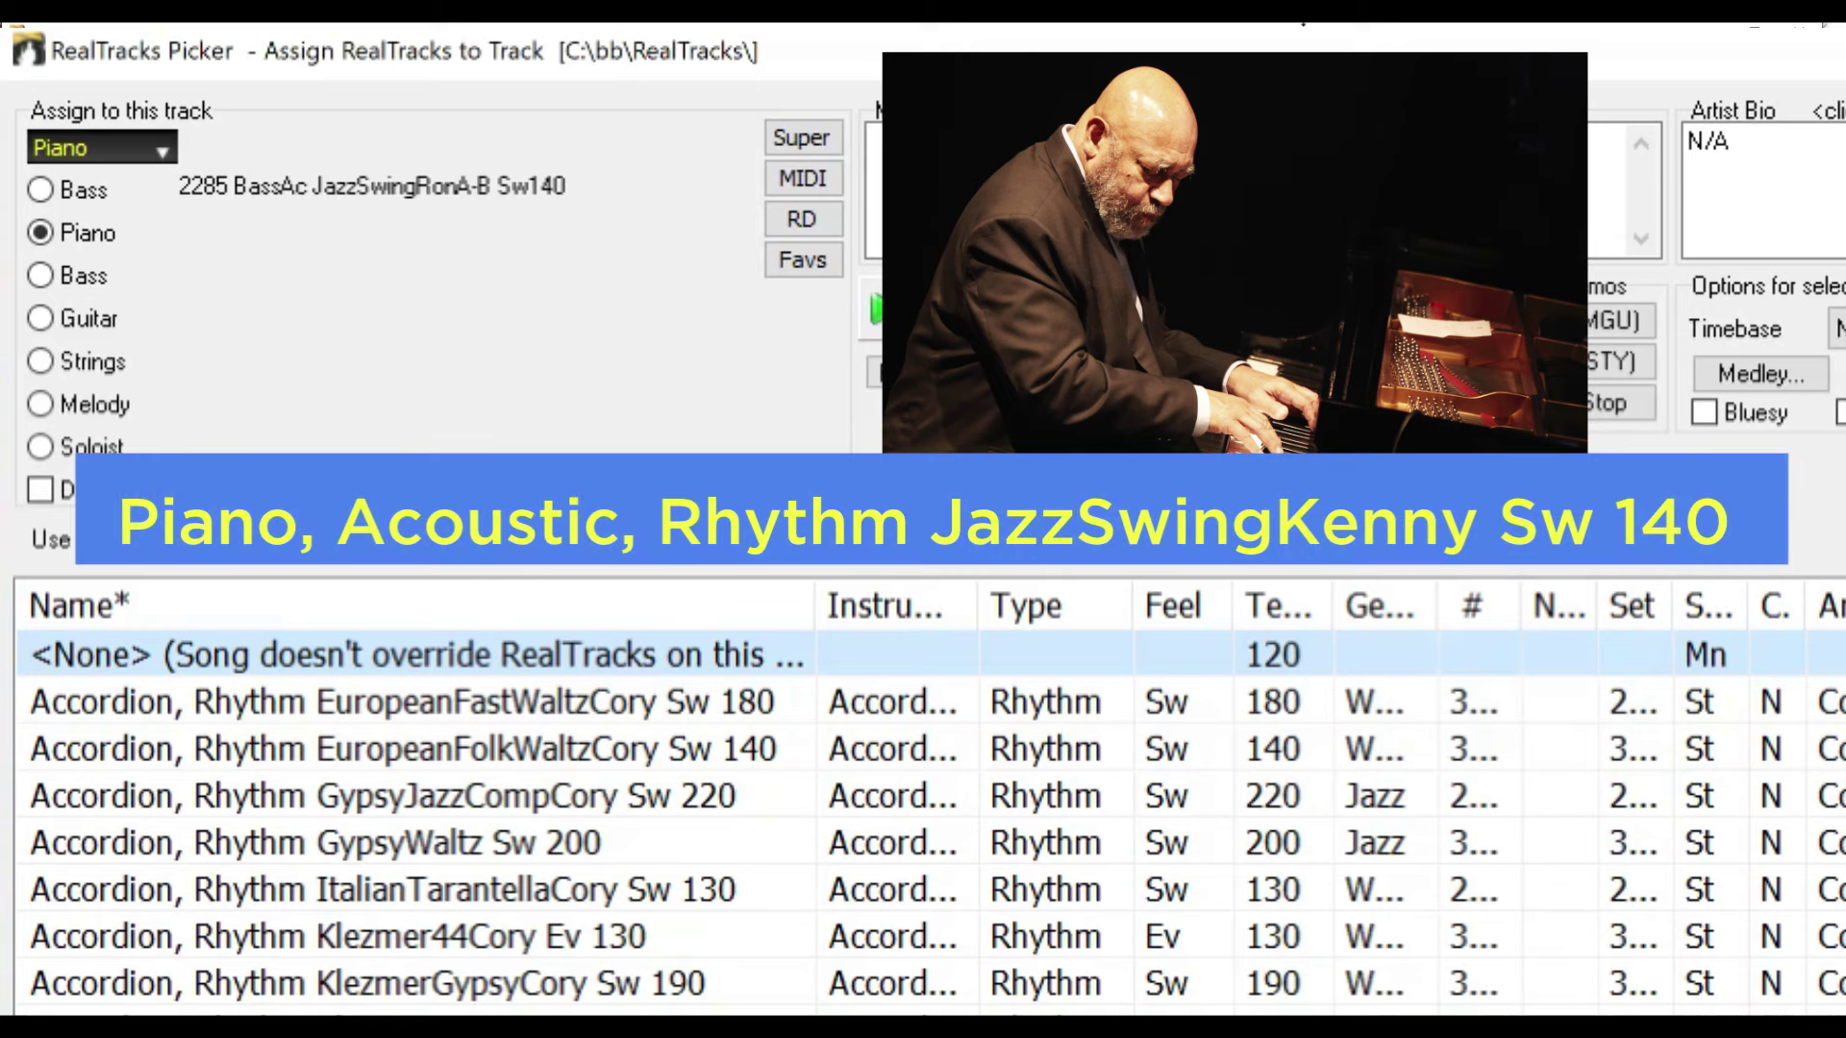
scroll(400, 680, down, 20)
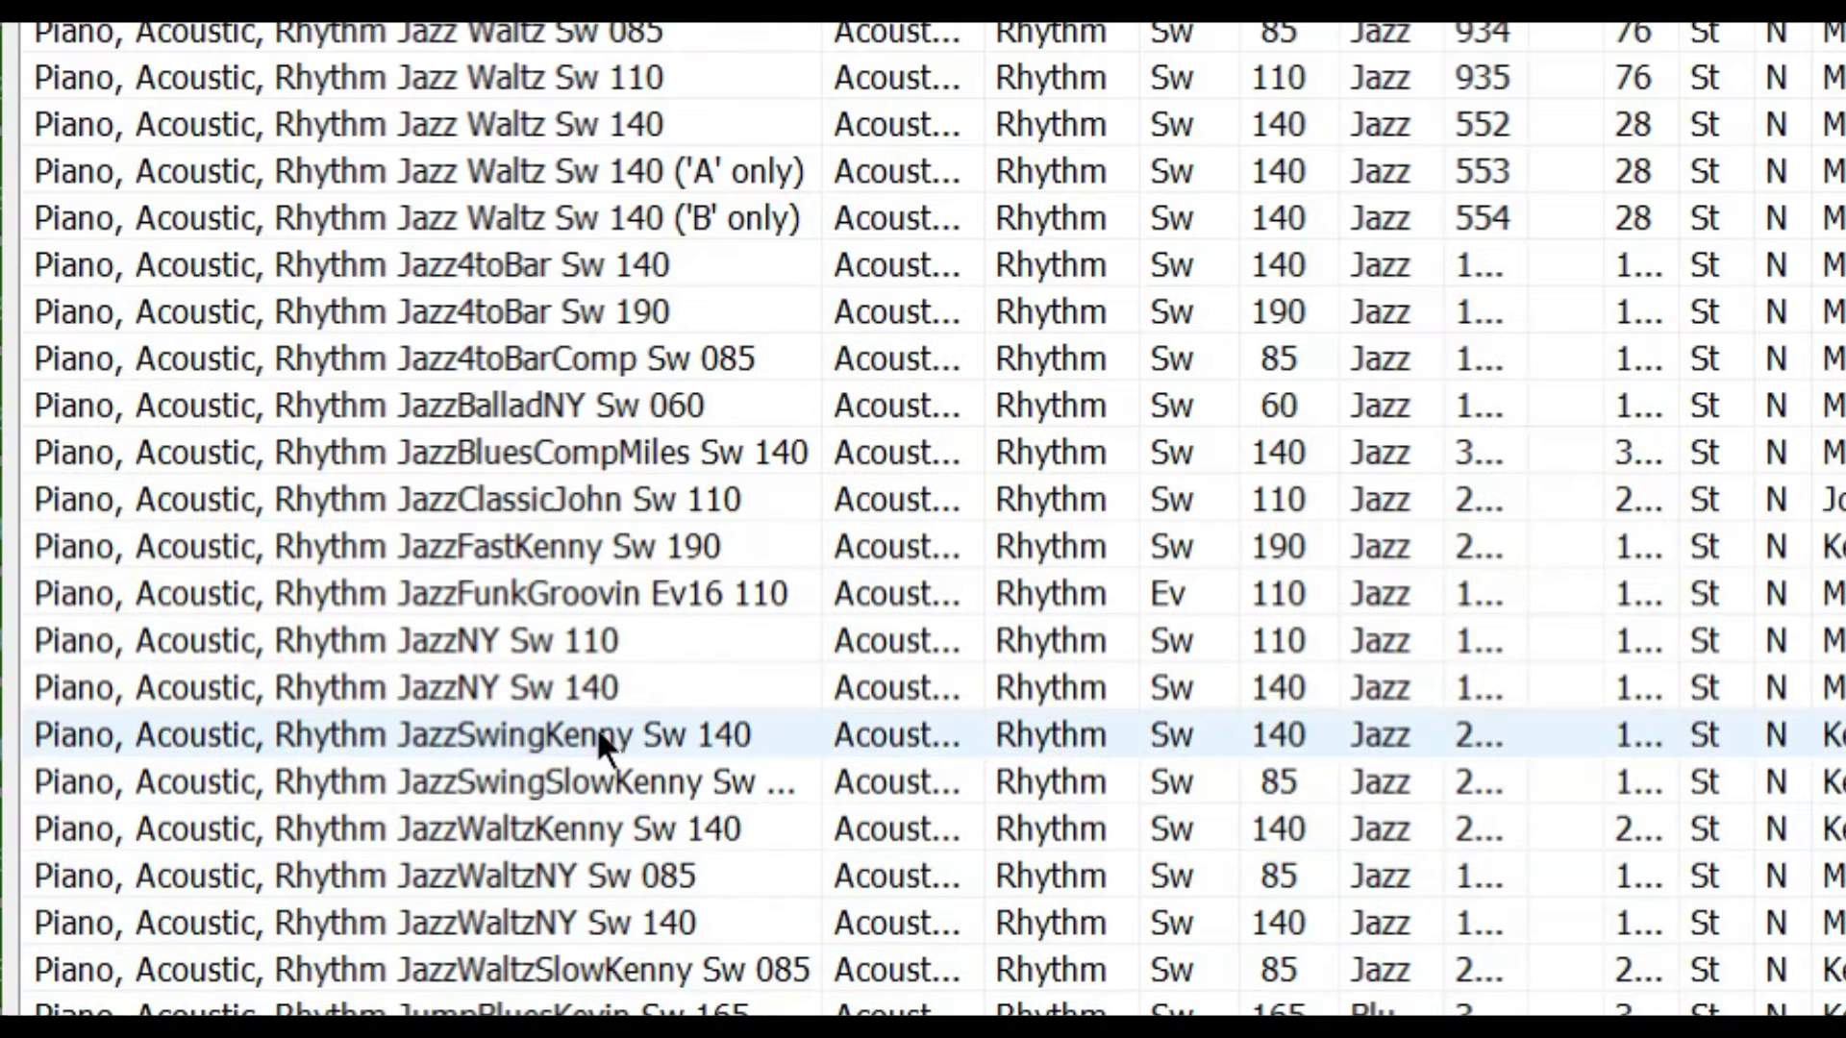
click(602, 730)
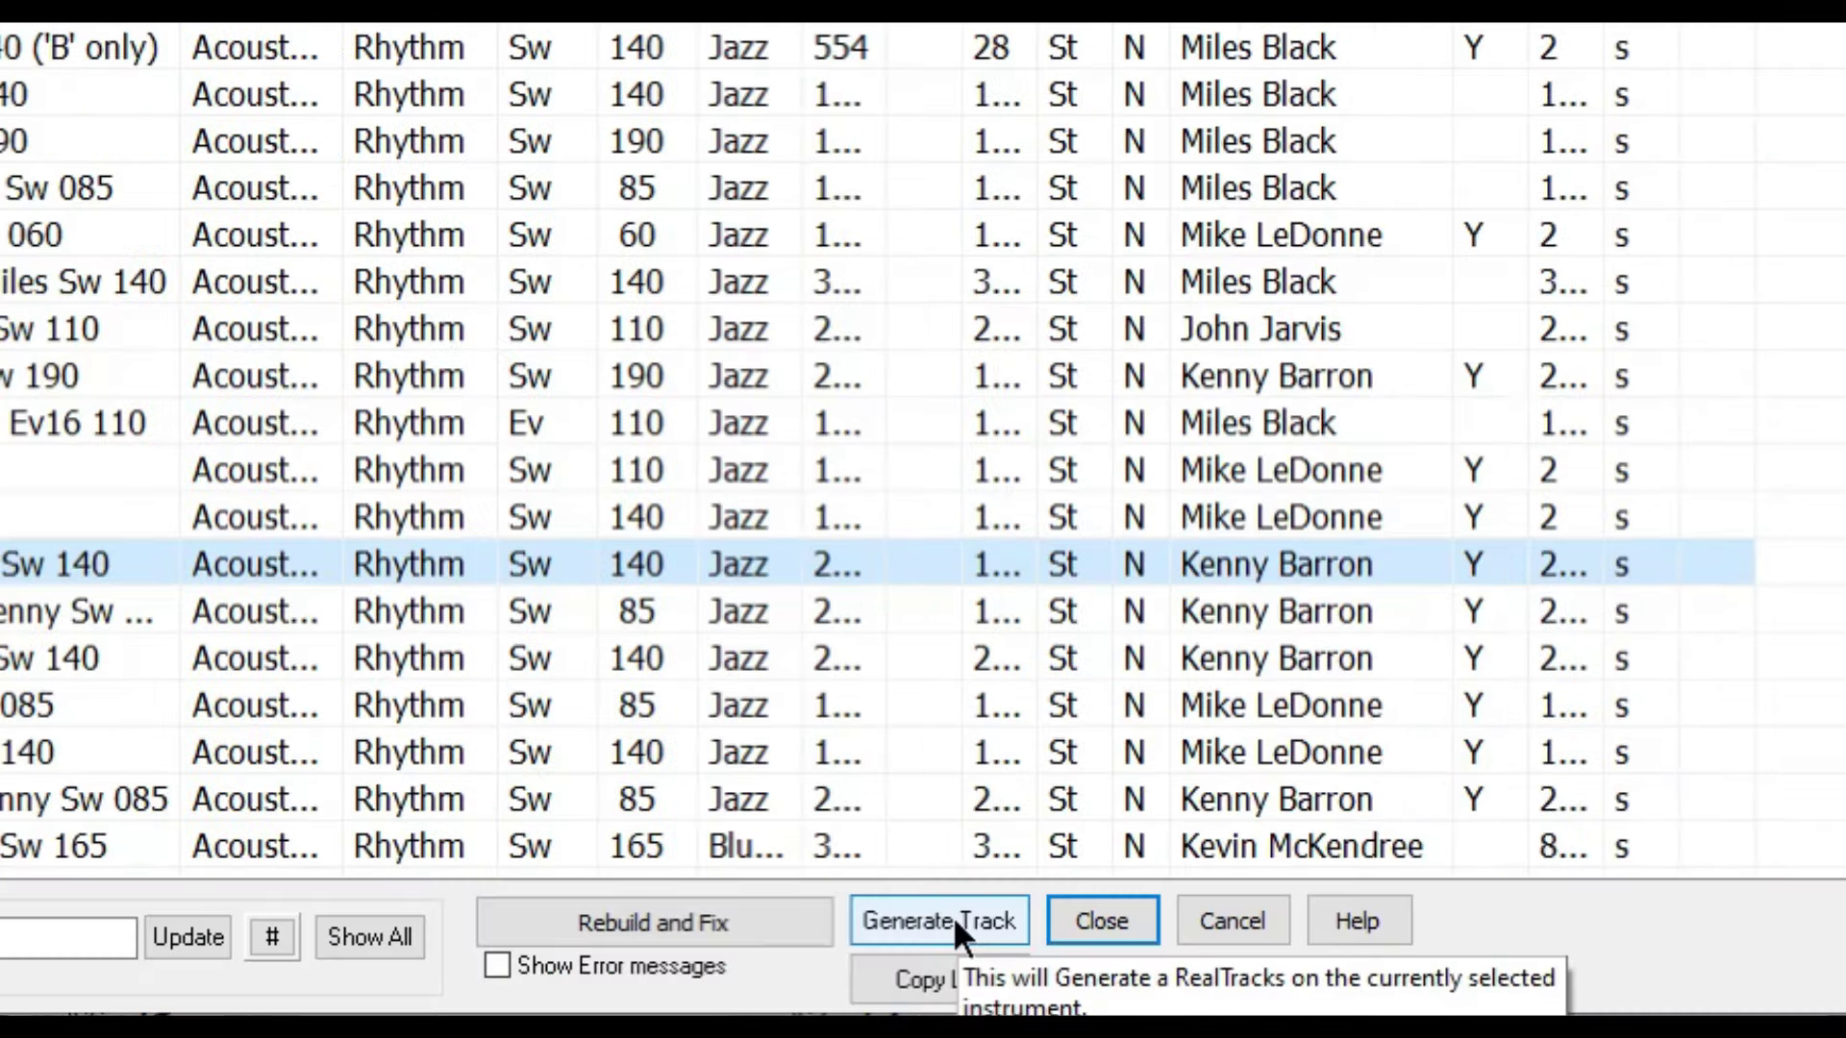
click(953, 916)
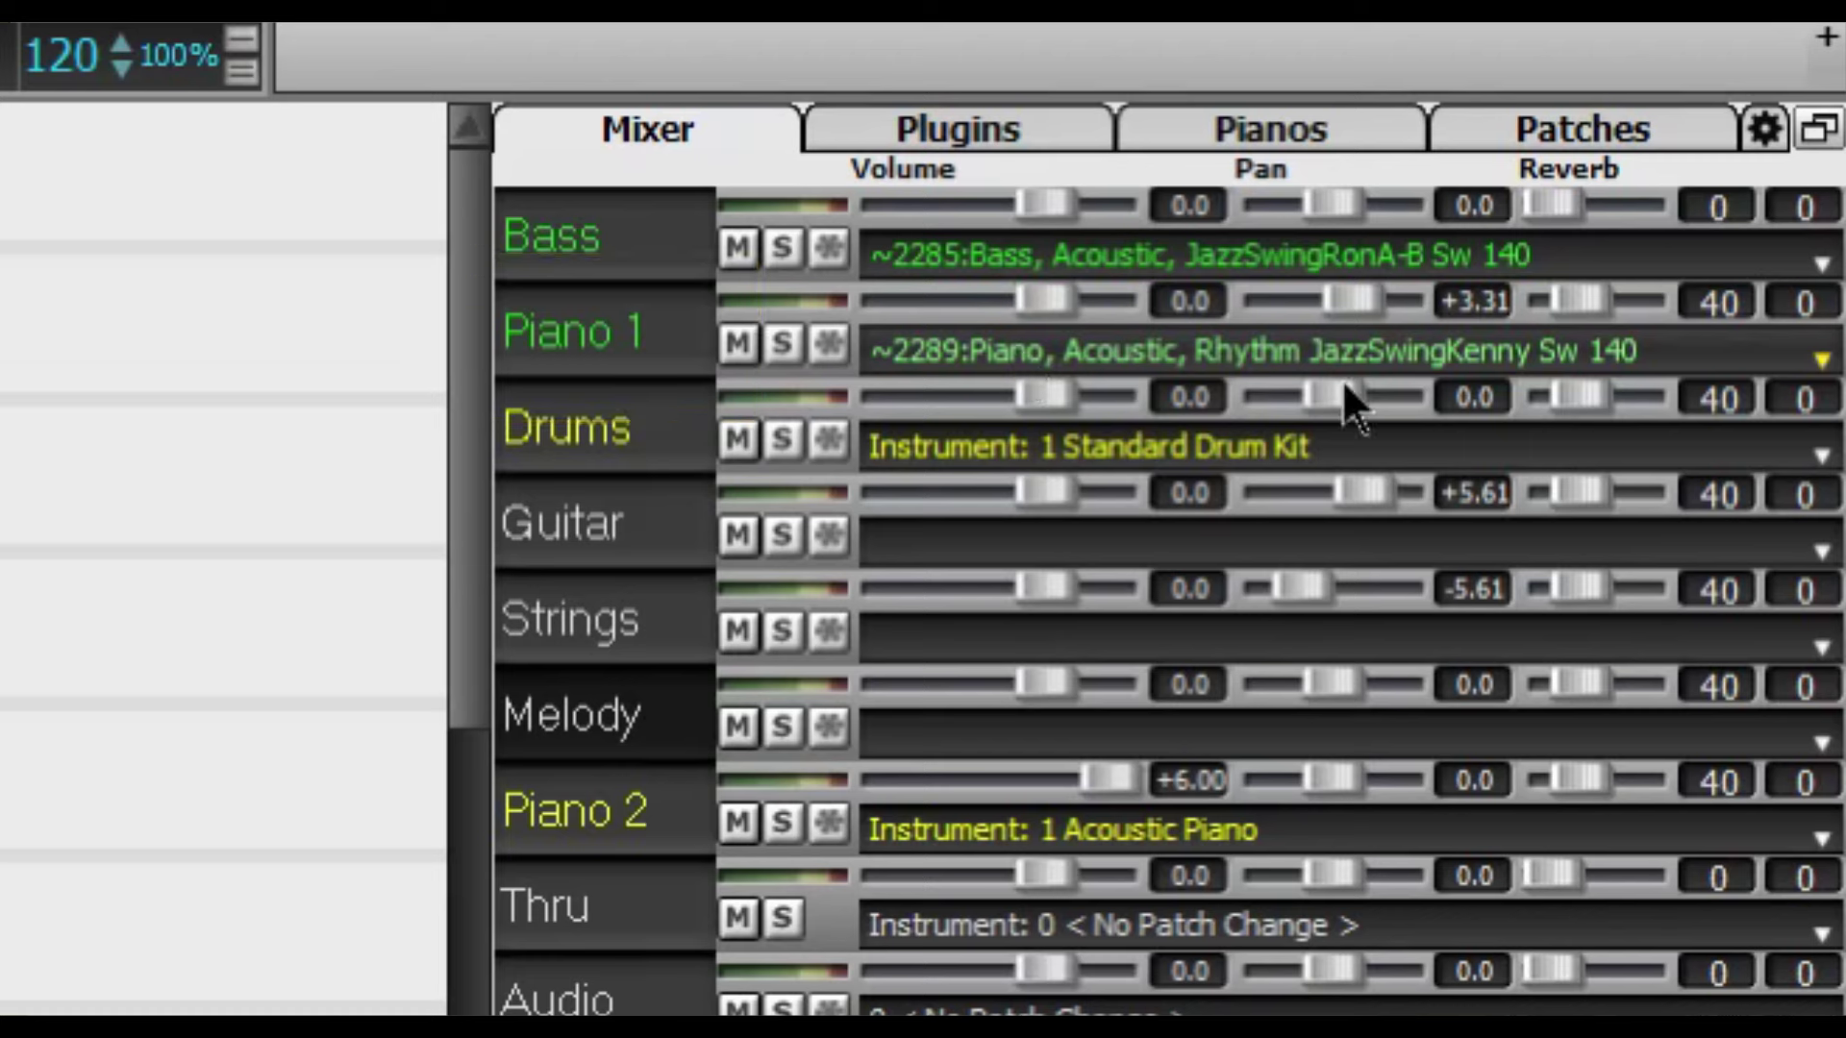
Step: Switch the Drums track to the JazzSwingDannySticks RealDrums and confirm
click(1082, 442)
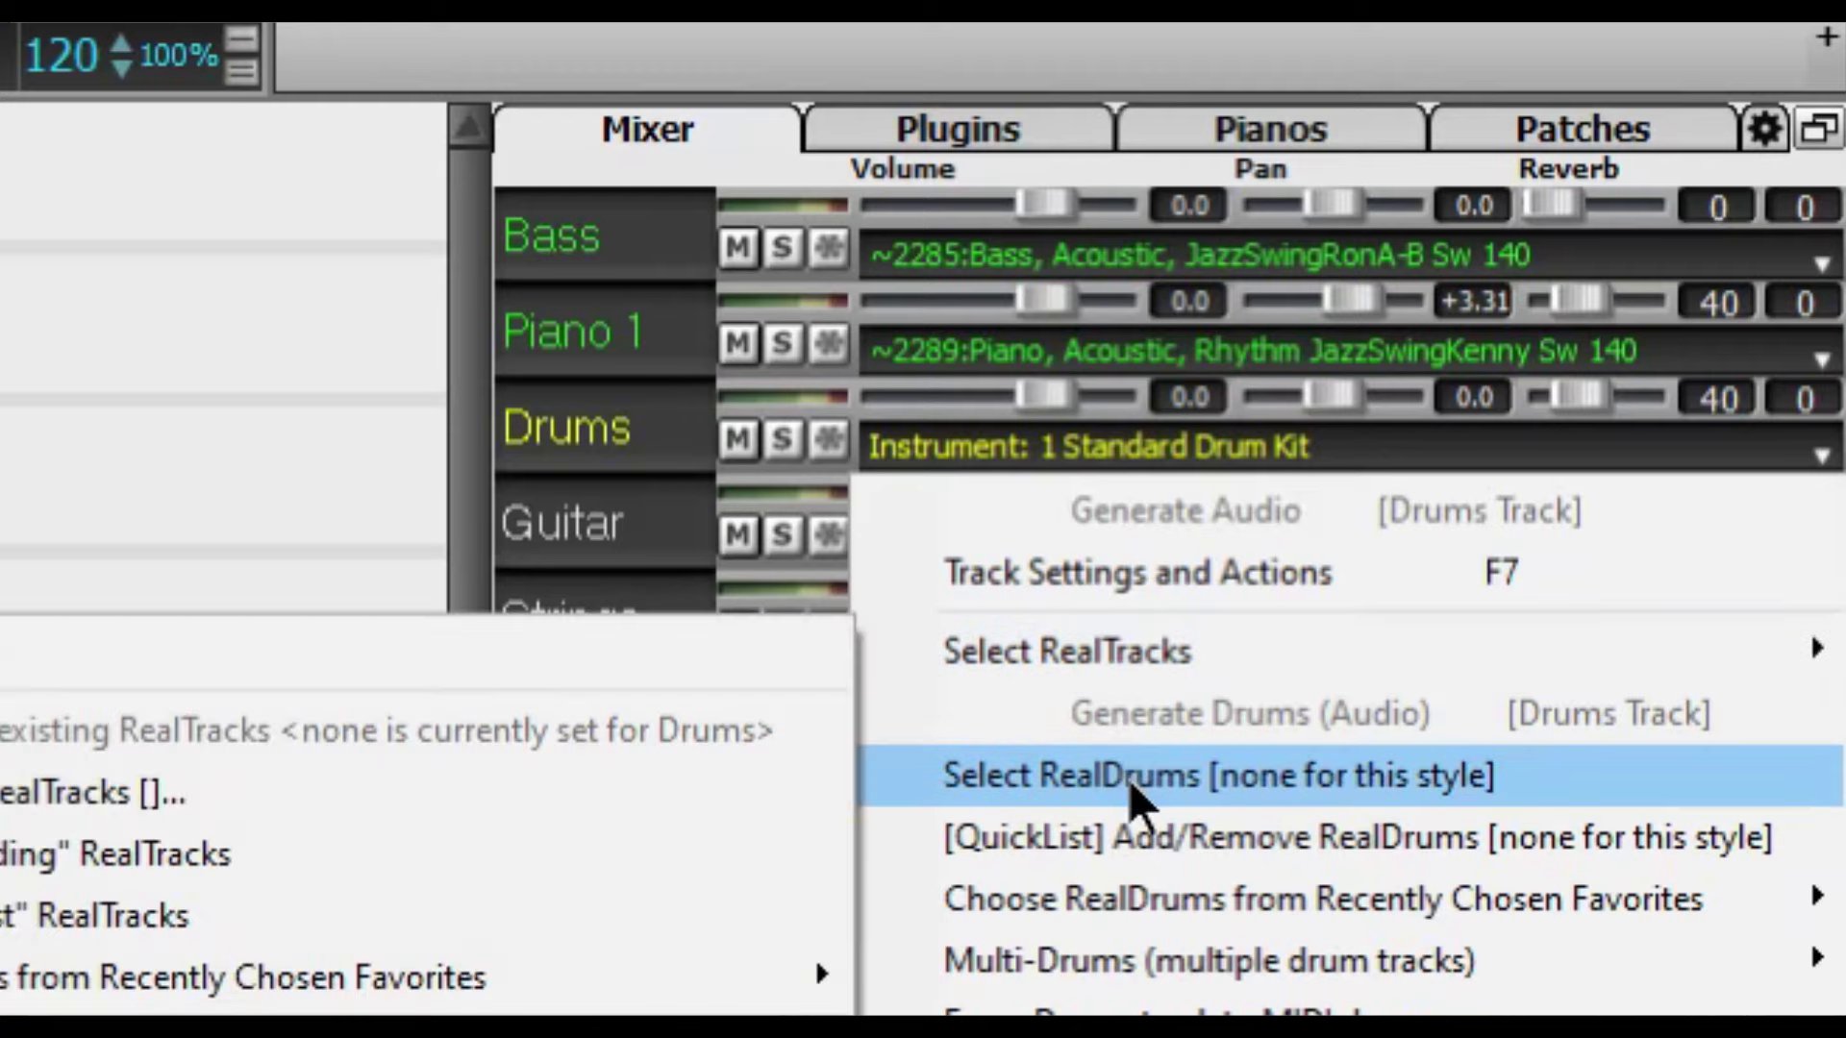
click(1128, 778)
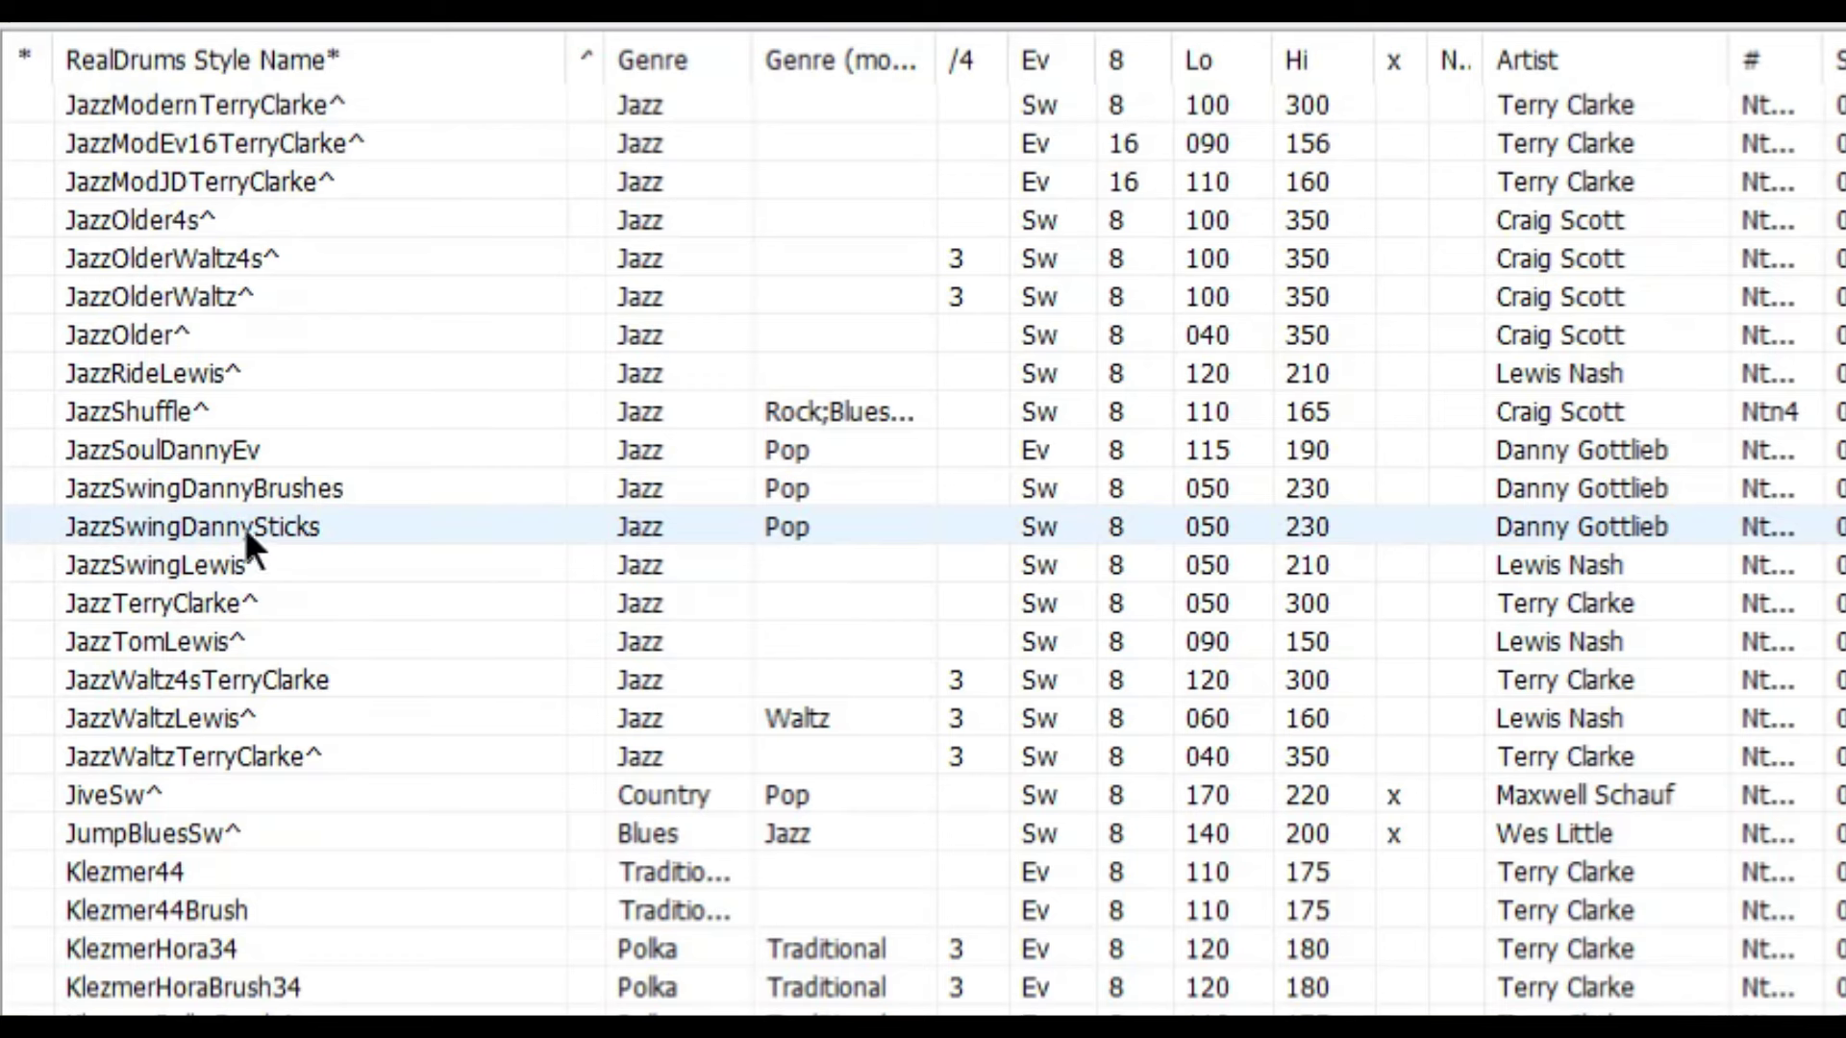
click(244, 527)
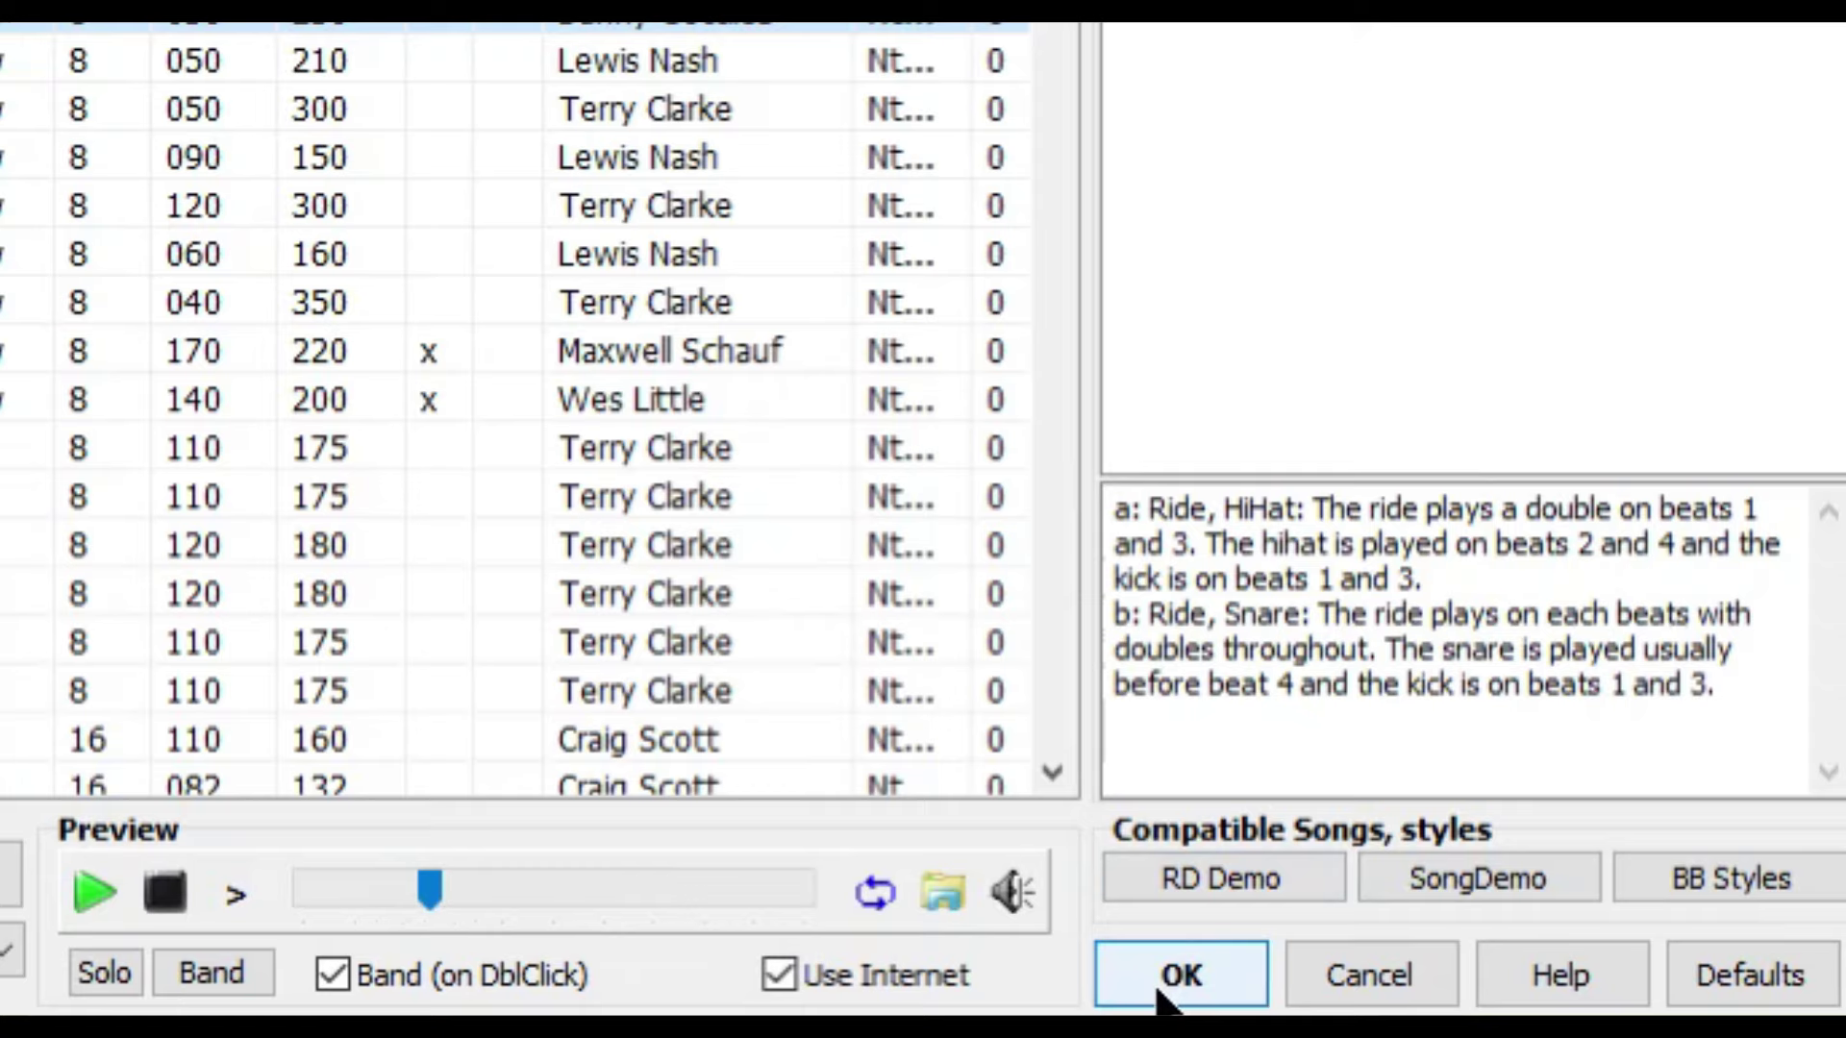
click(1165, 991)
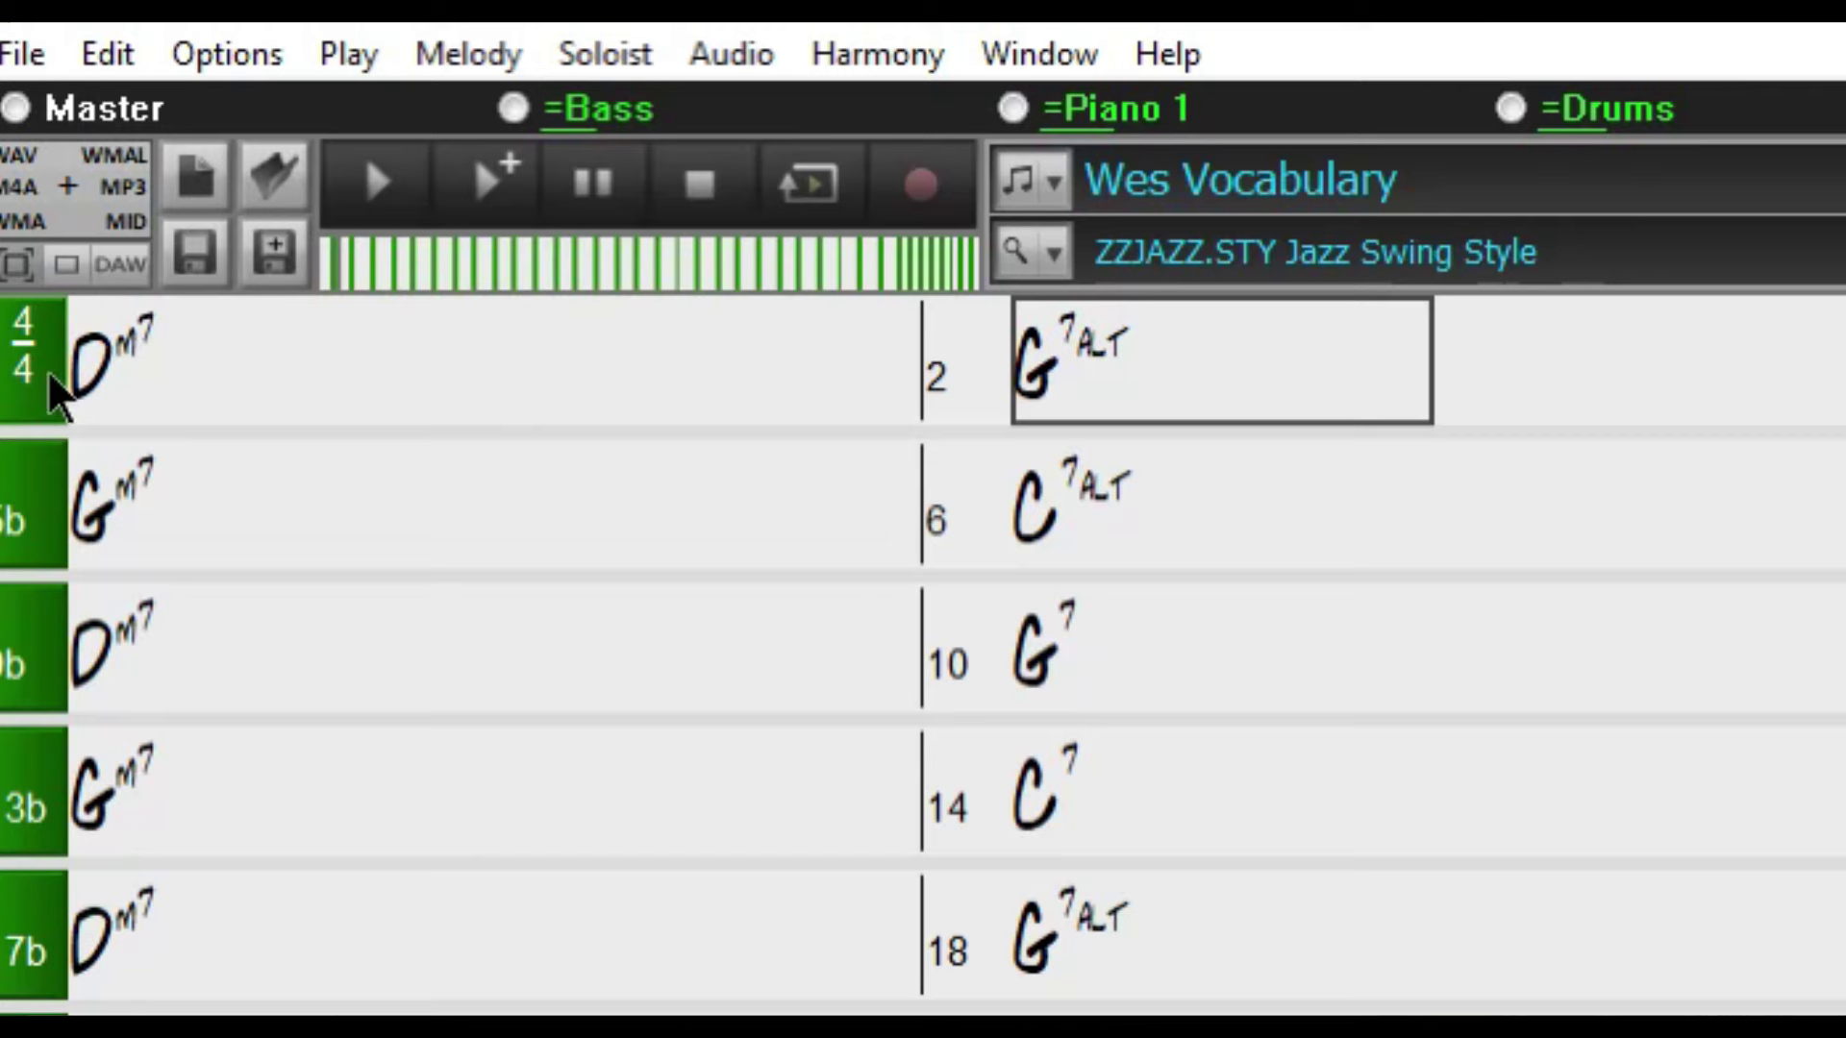
Step: Open the bar 1 part-marker menu, then dismiss it without changing the substyle
right_click(58, 395)
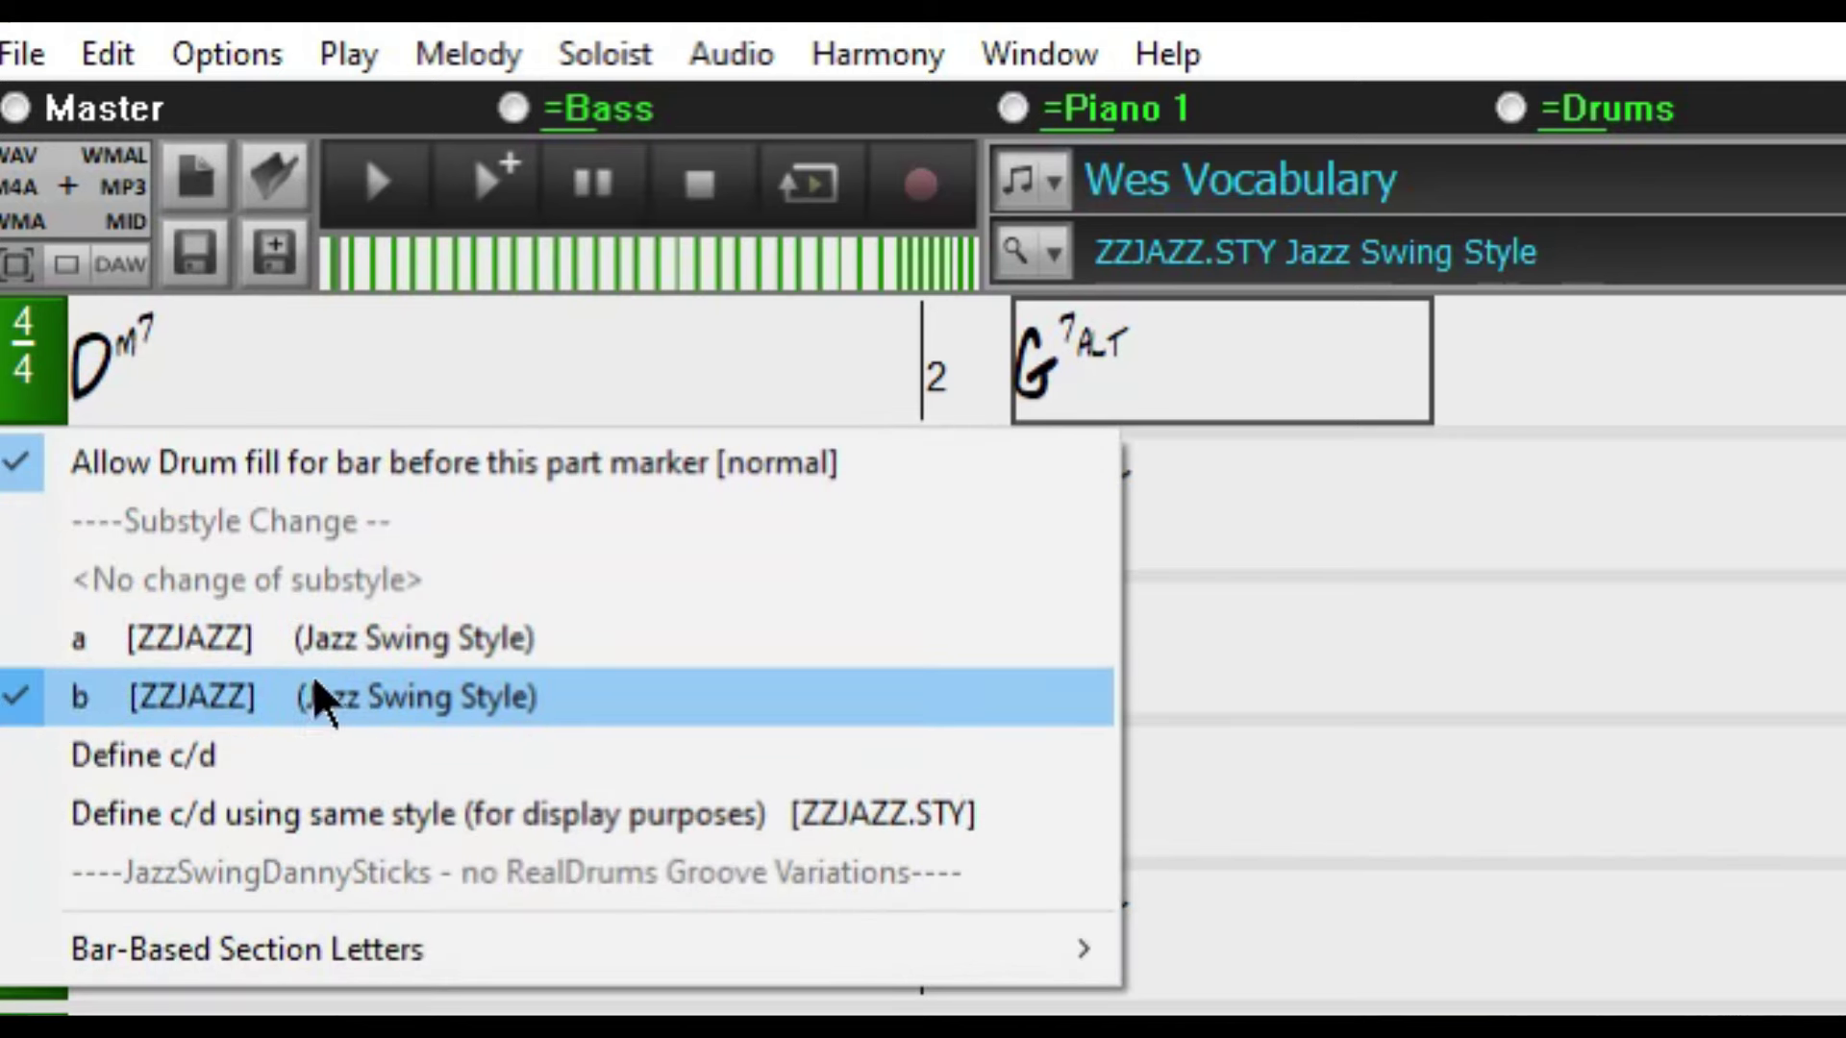
click(38, 365)
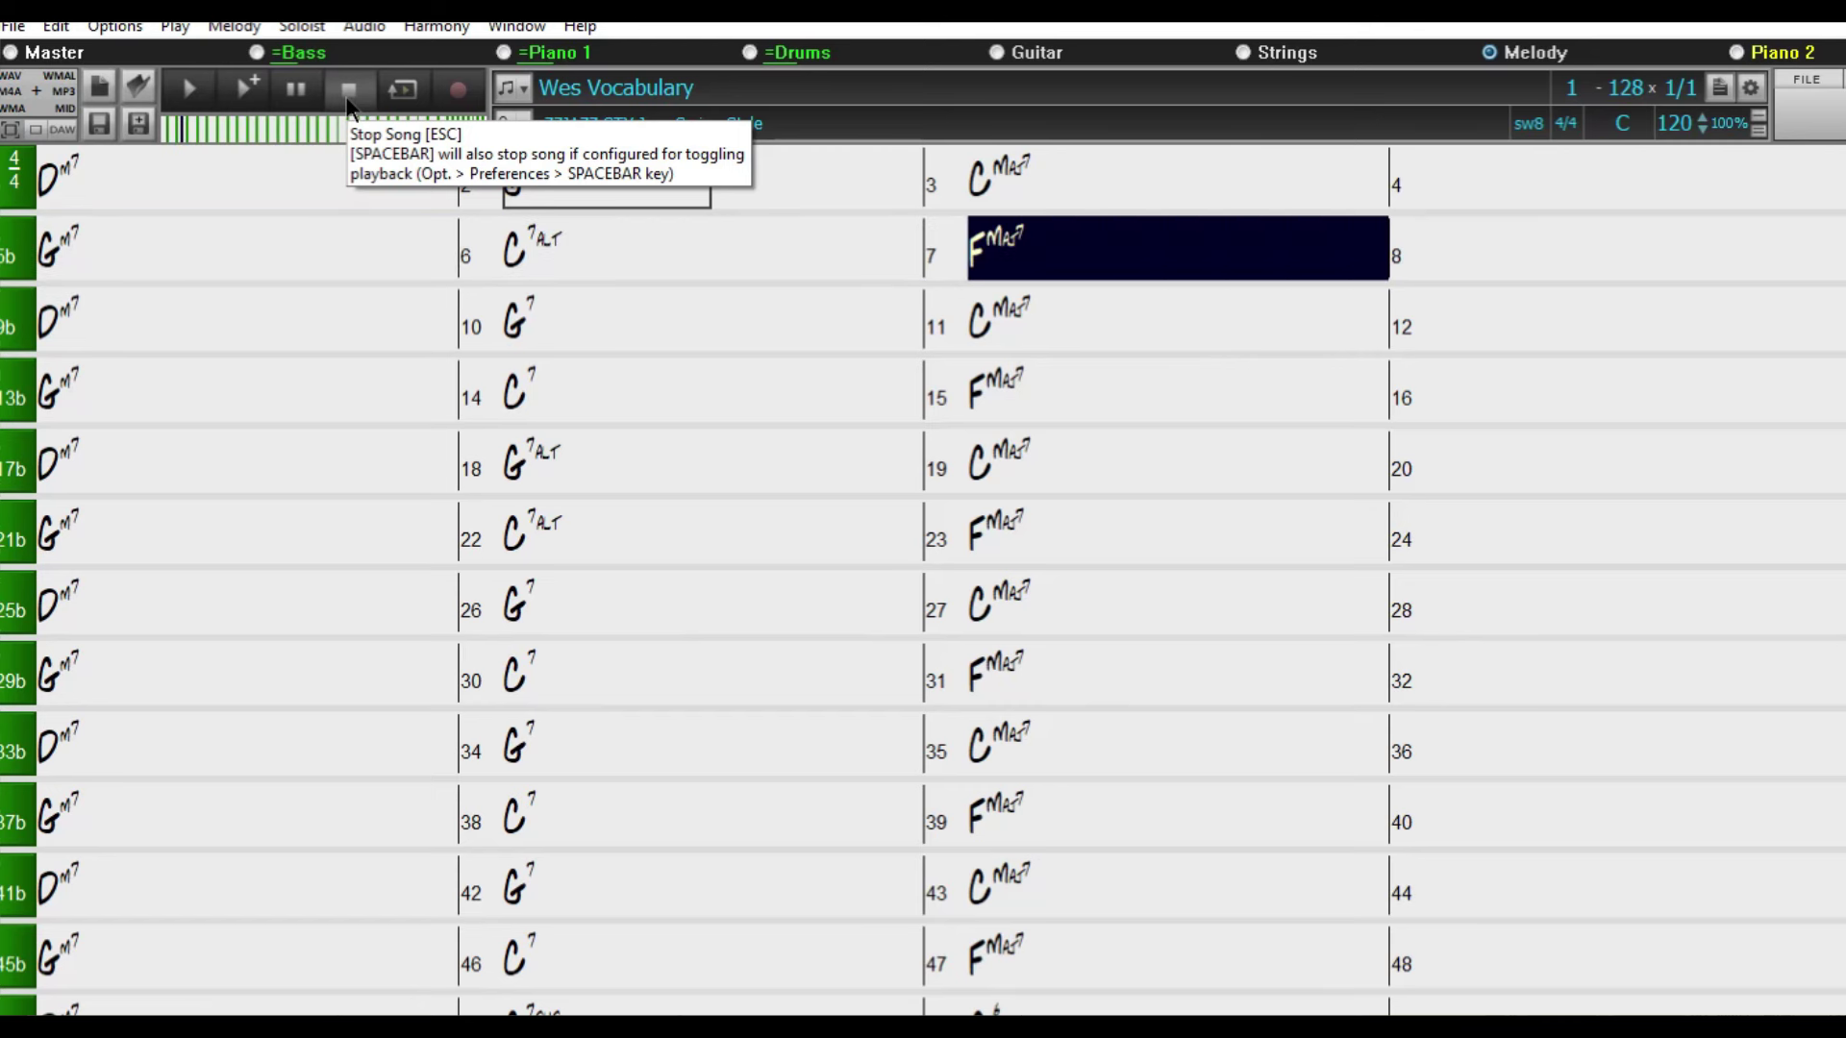
Step: Stop playback of 'Wes Vocabulary' at bar 8, with tempo still at 120
click(349, 91)
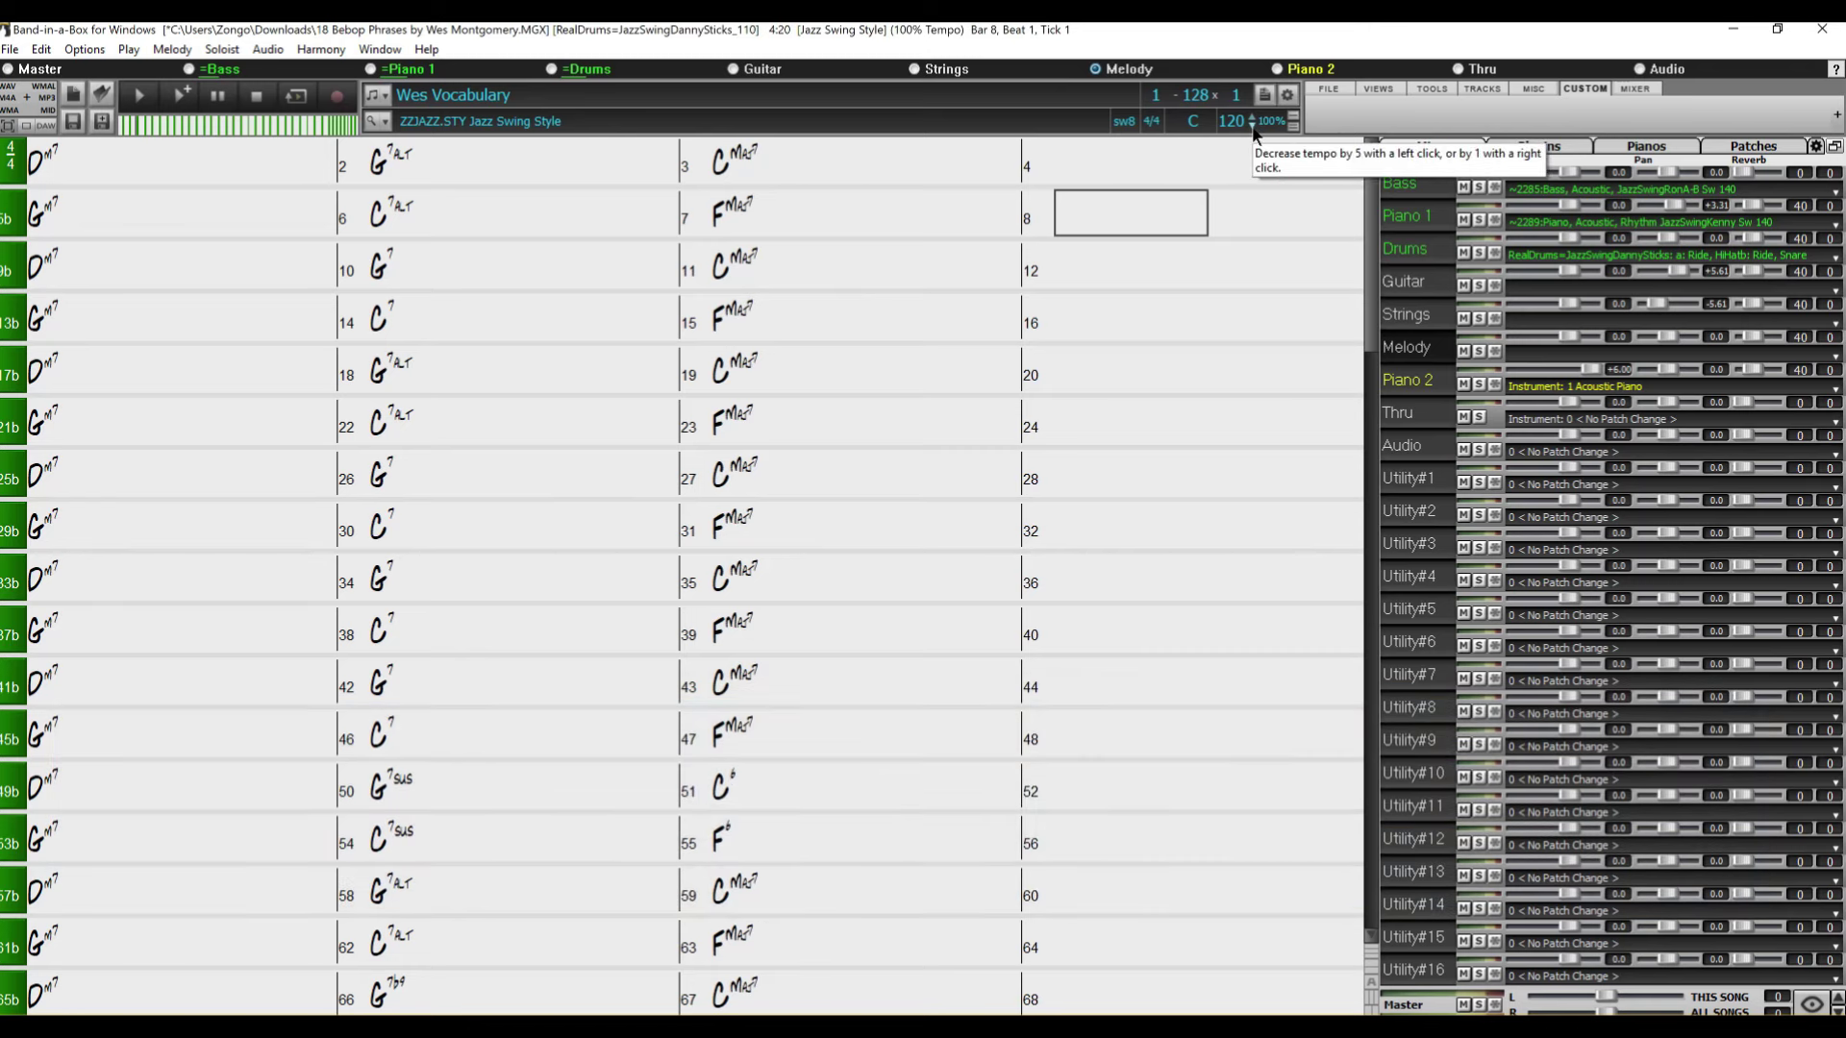
Step: Step the song tempo down from 120 through 100 to 95
click(1252, 128)
click(1252, 127)
click(1253, 128)
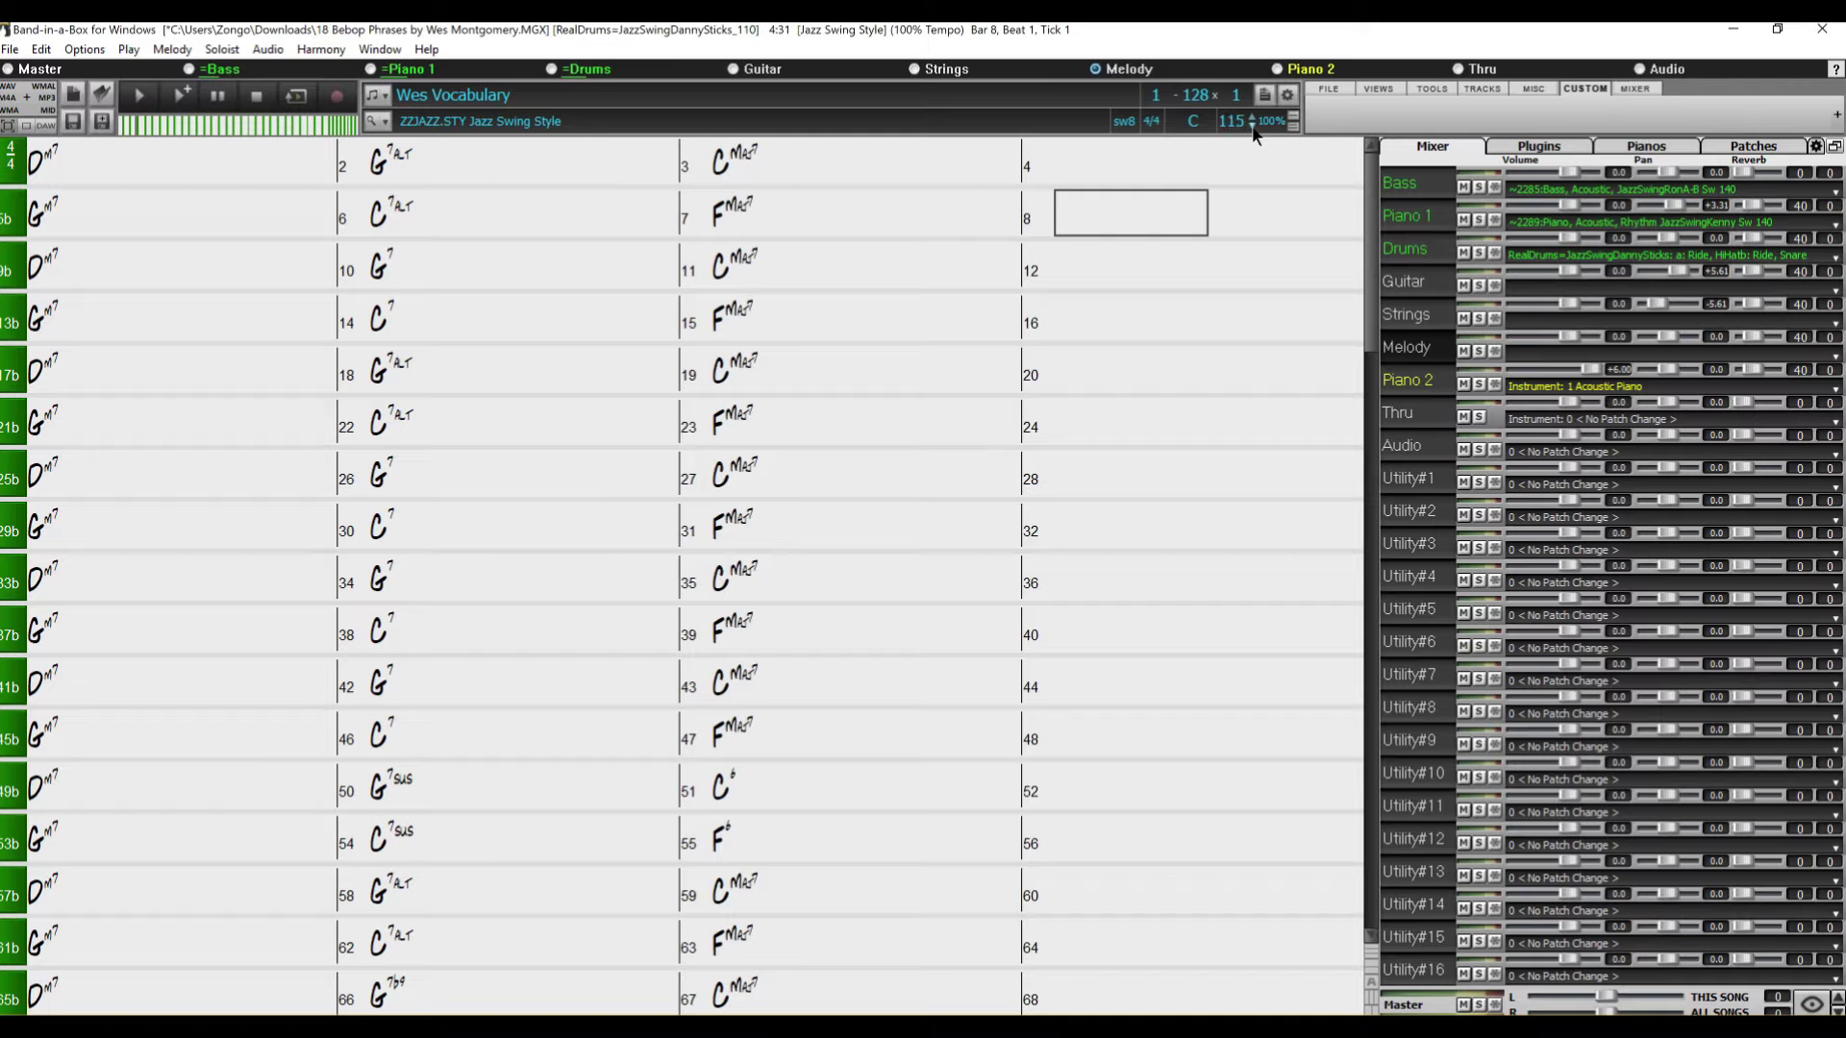
click(1253, 128)
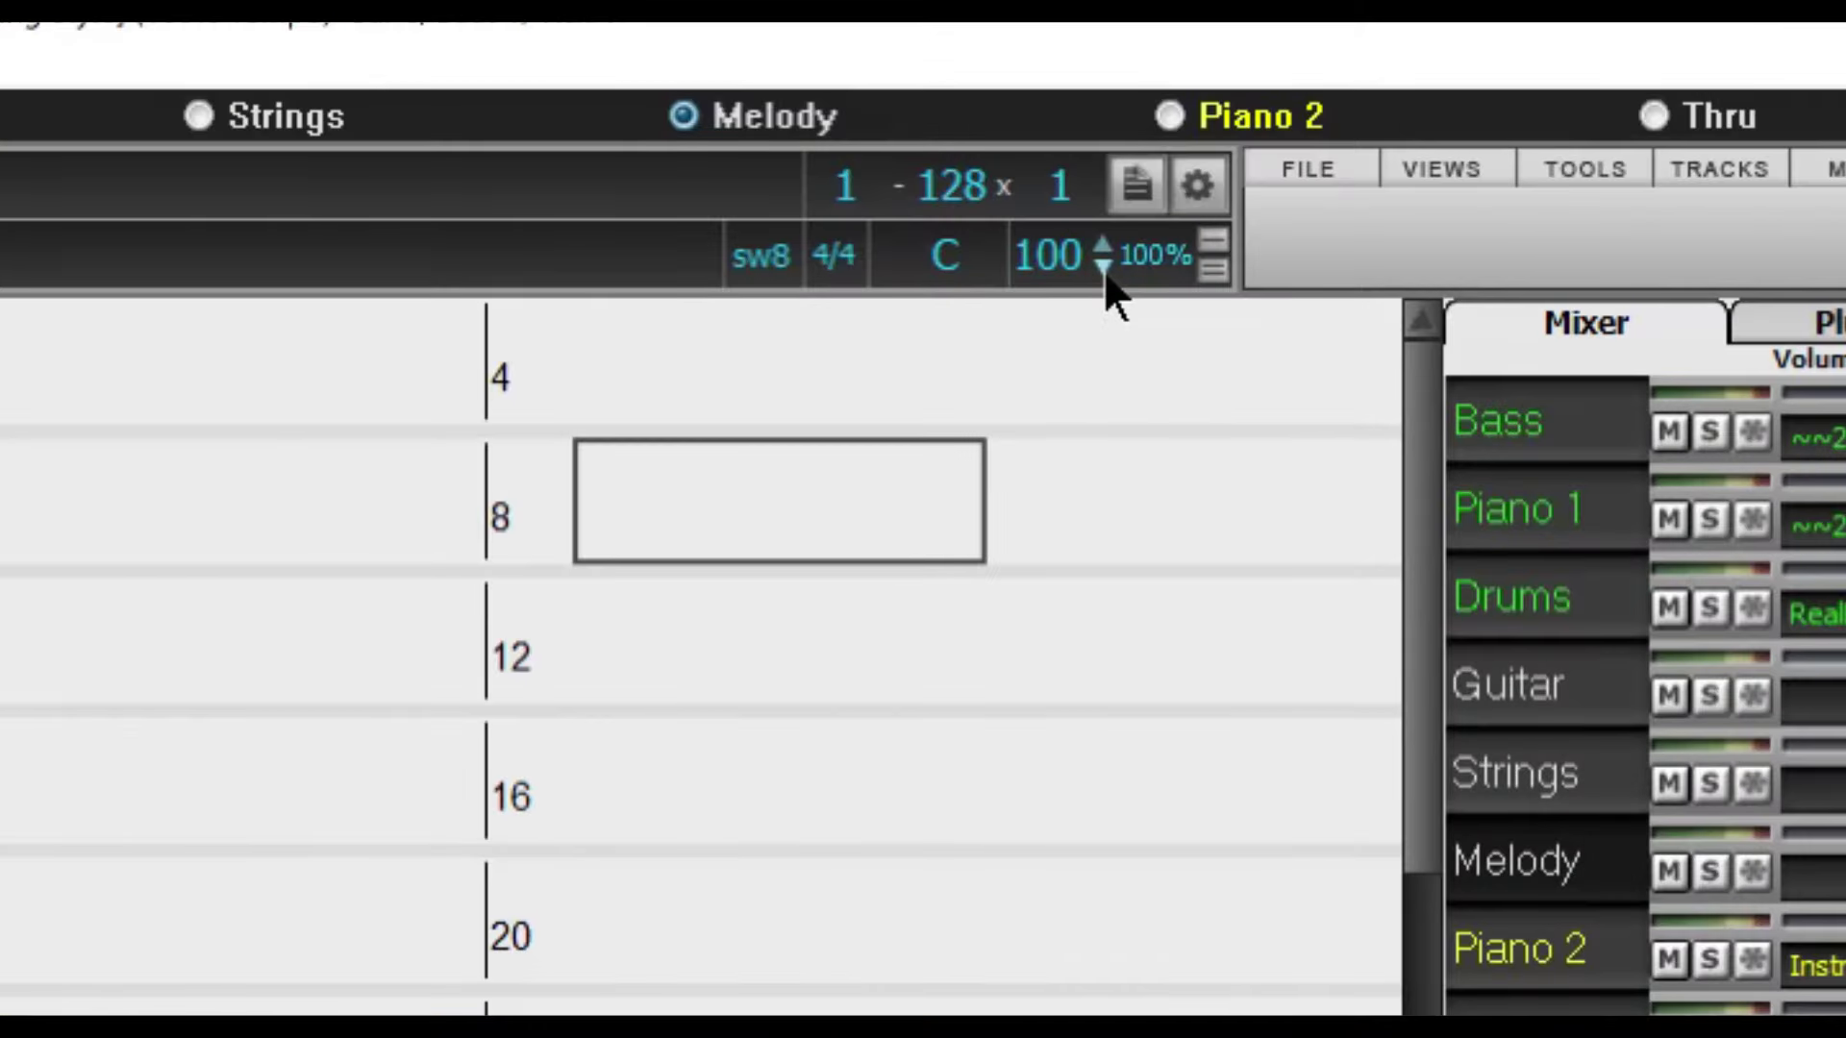
click(1104, 269)
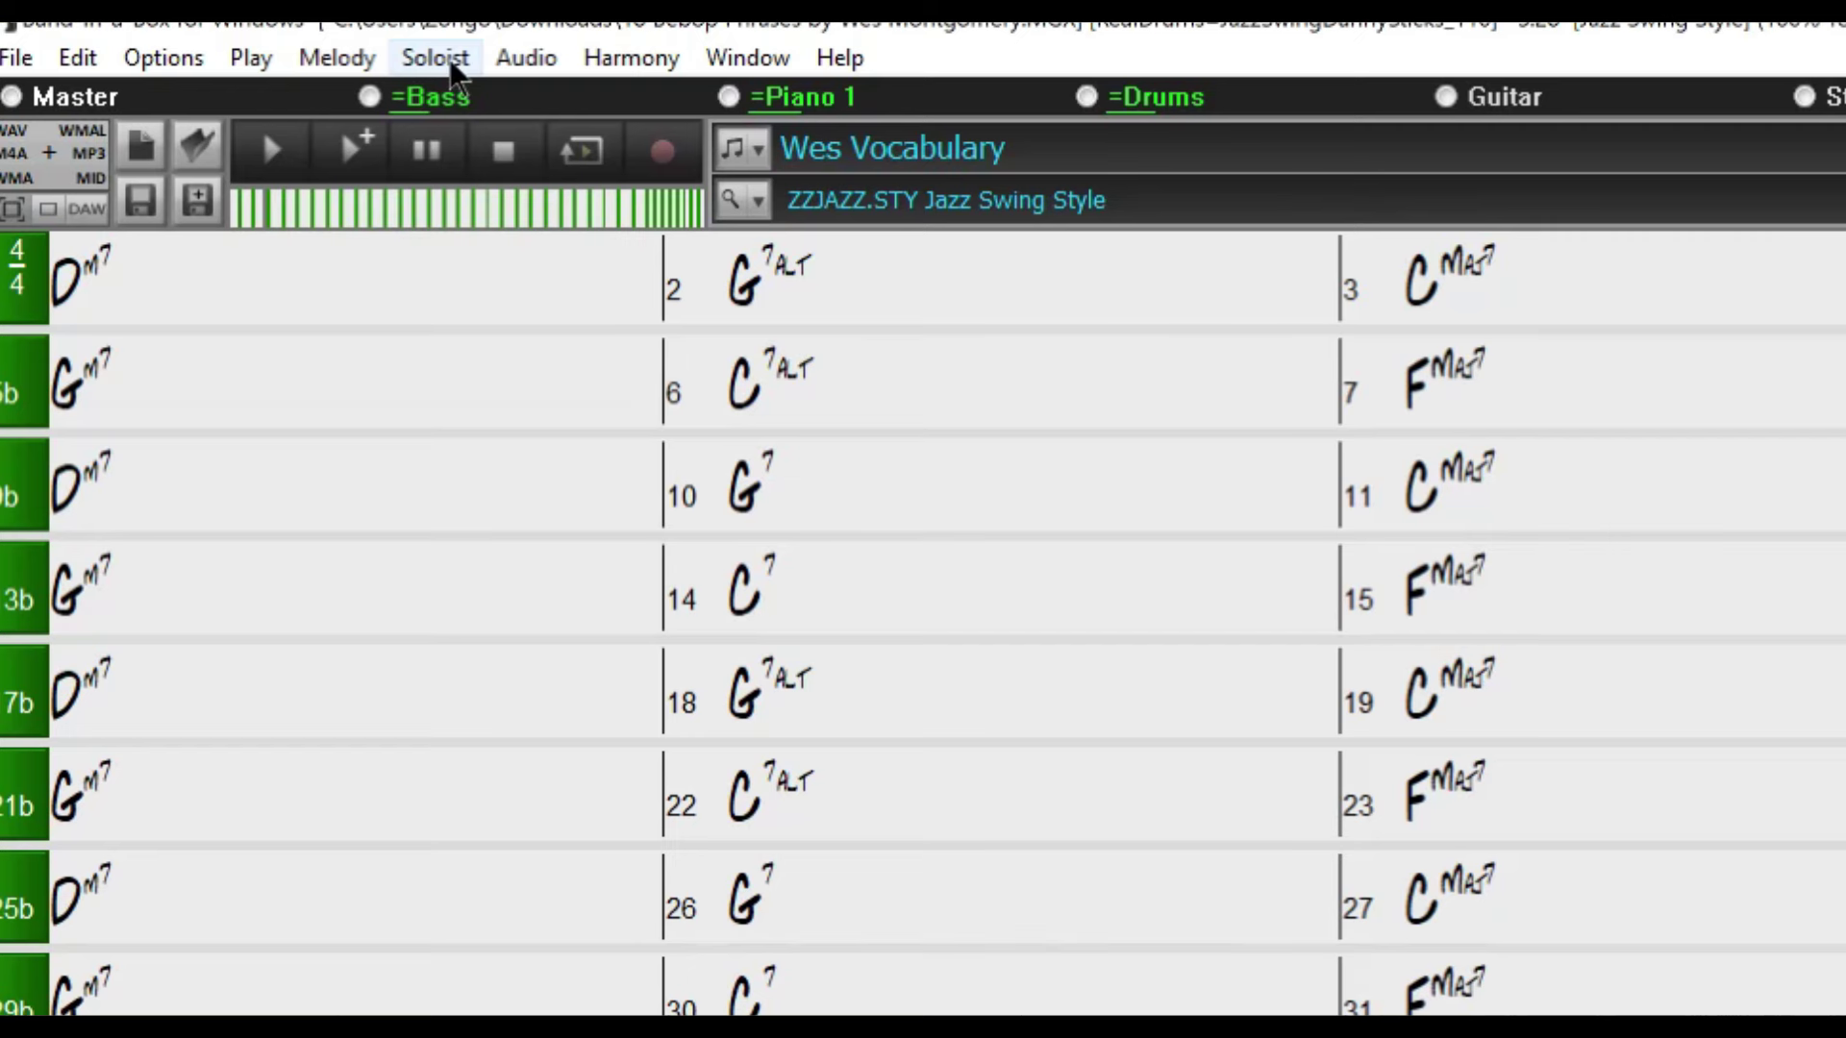
Step: Turn on 'OK to Save/Load Reverb,Vol etc. w/Songs' in Preferences and confirm with OK
click(184, 57)
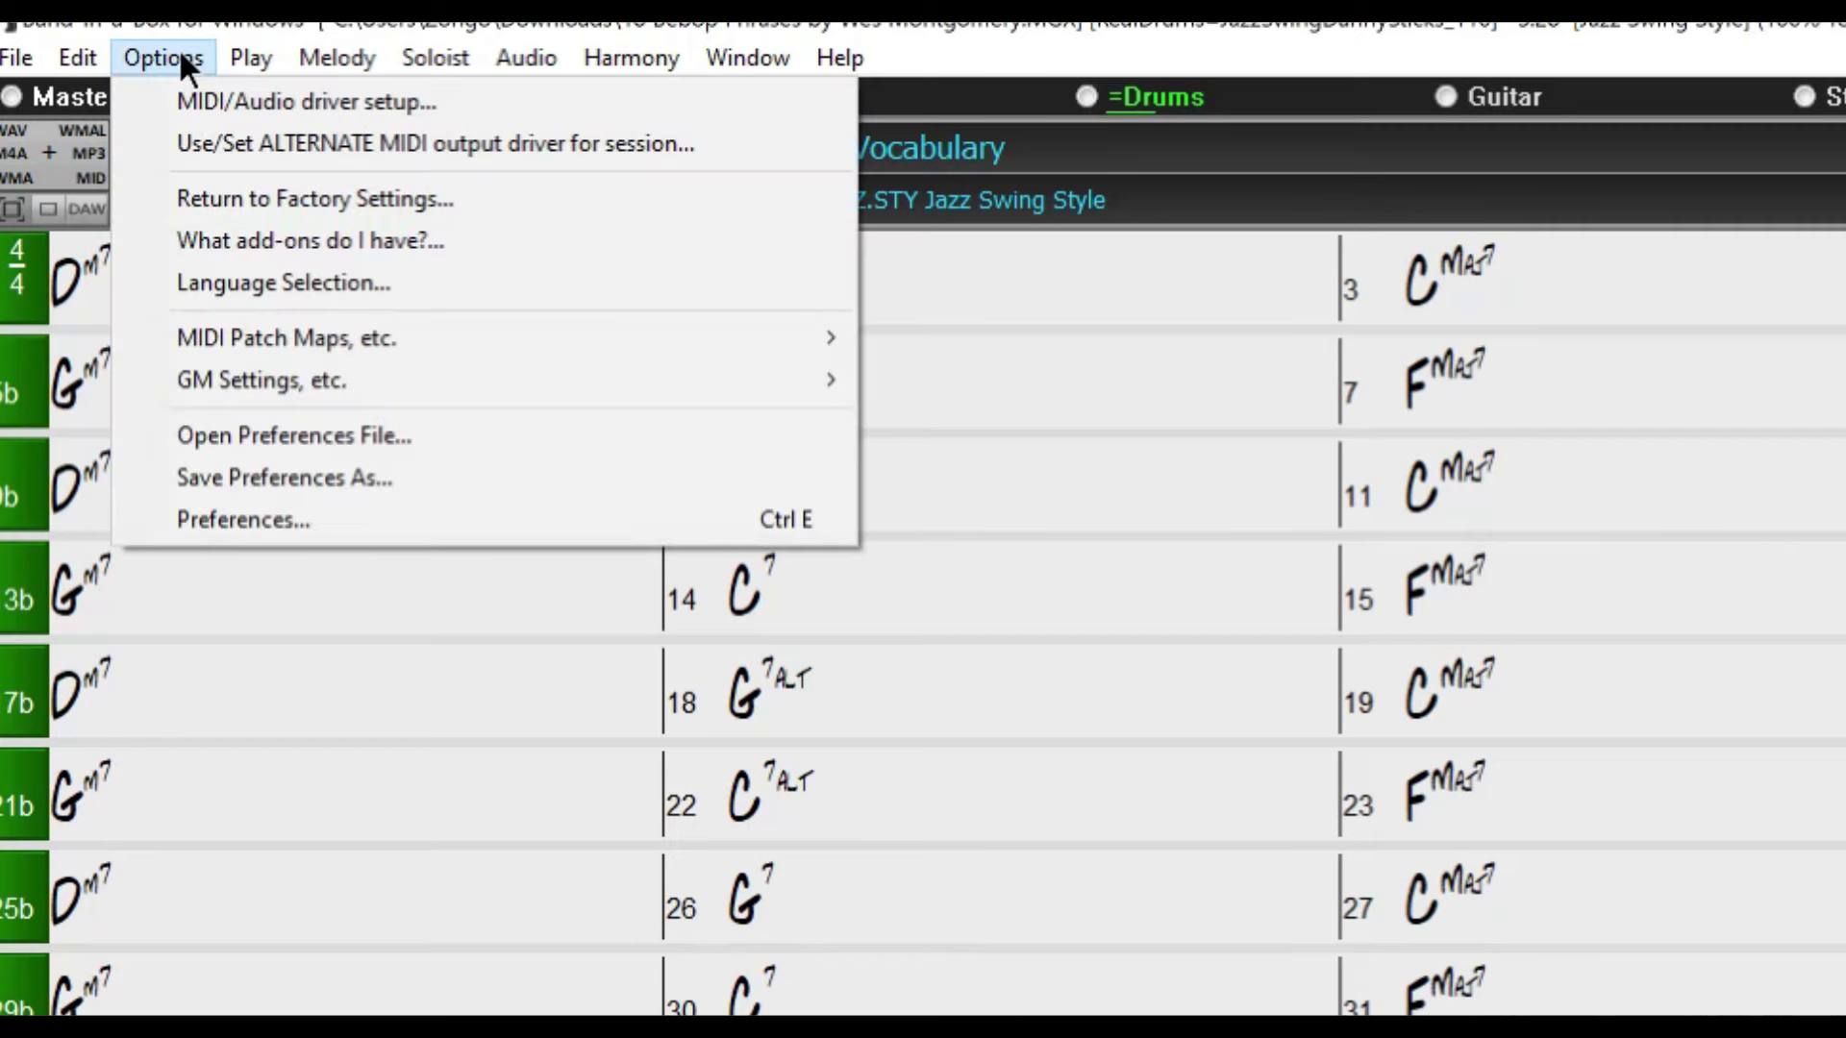
click(232, 524)
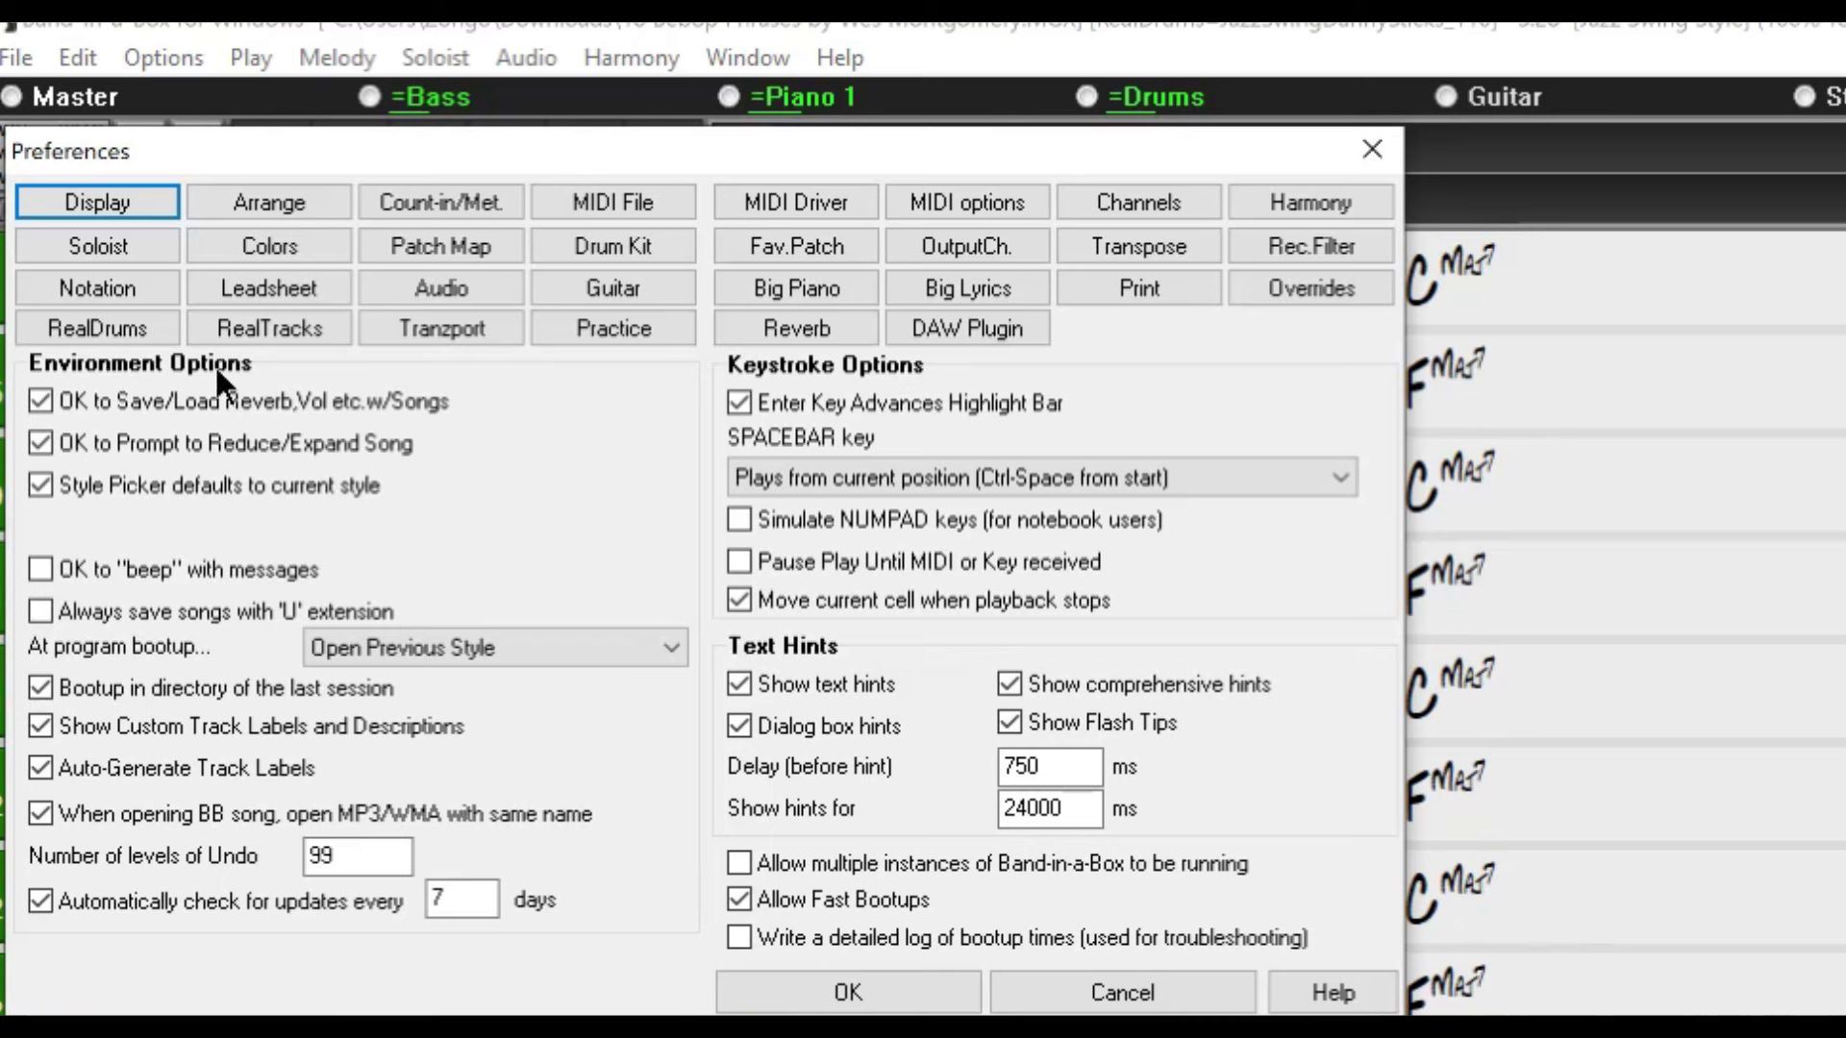
click(37, 397)
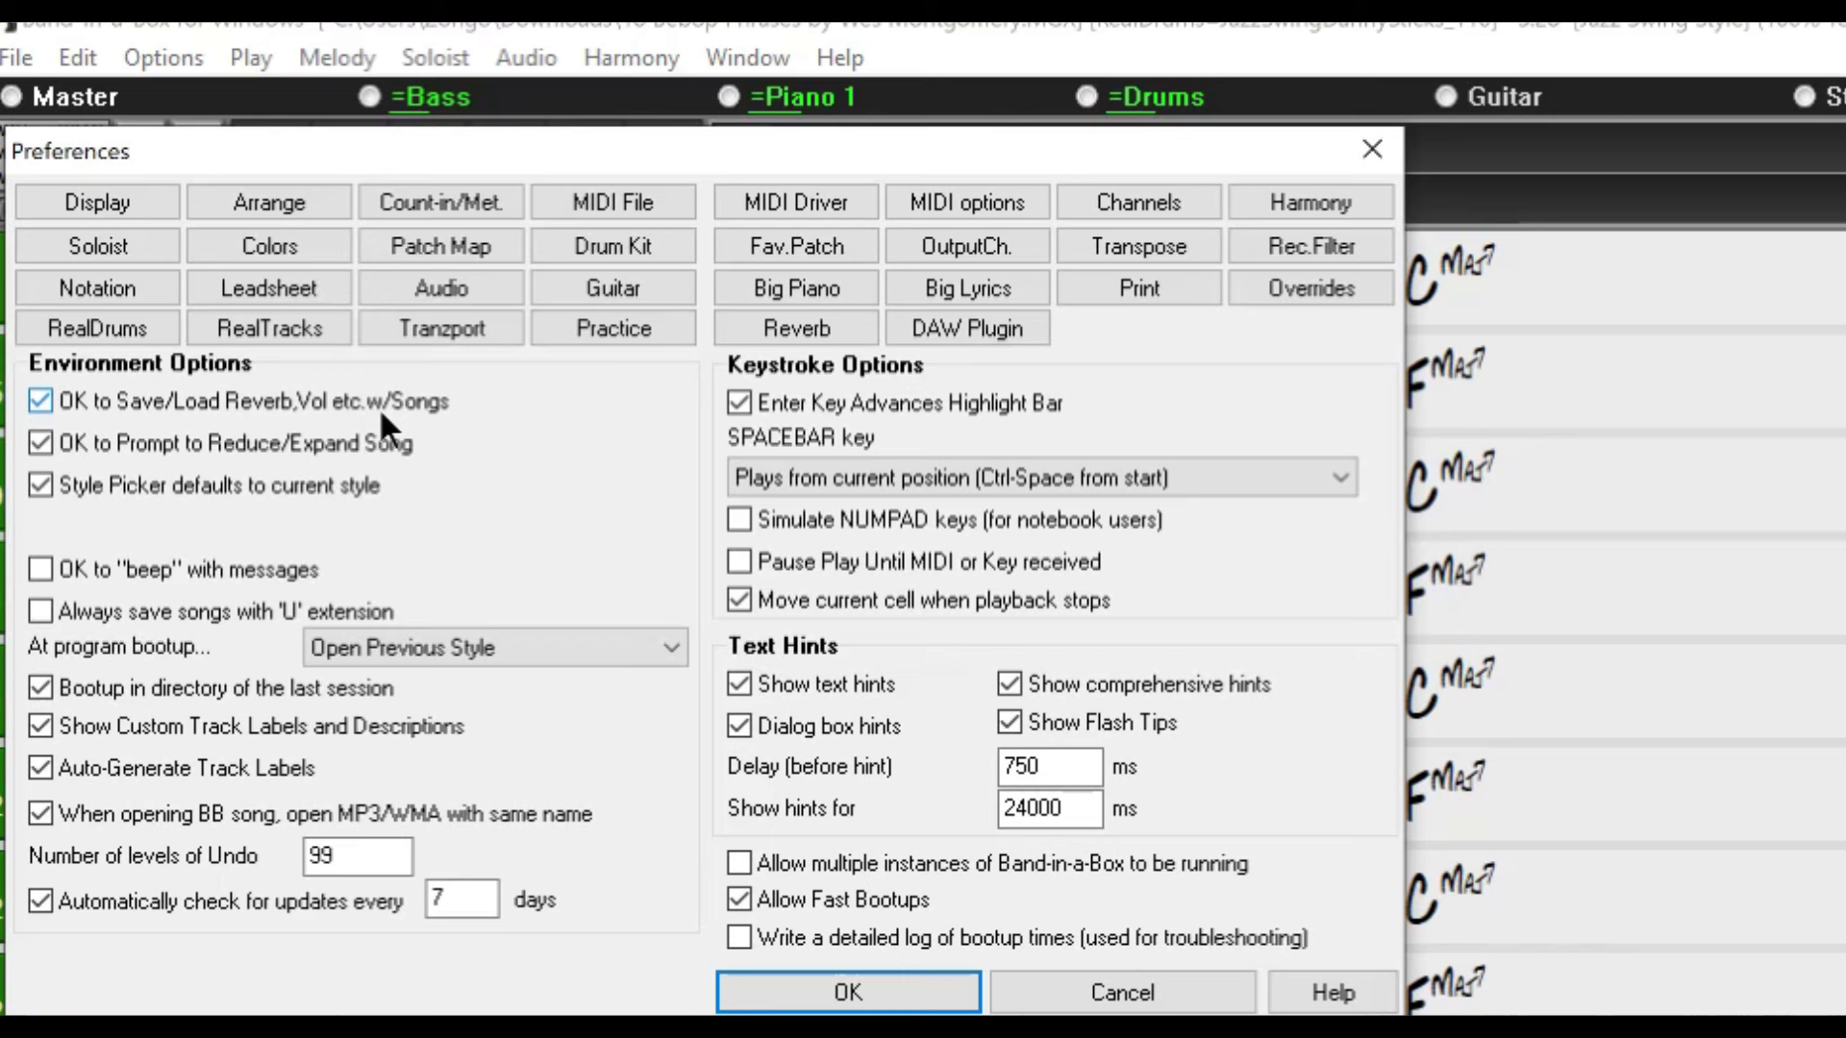
mouse_move(419, 402)
click(844, 995)
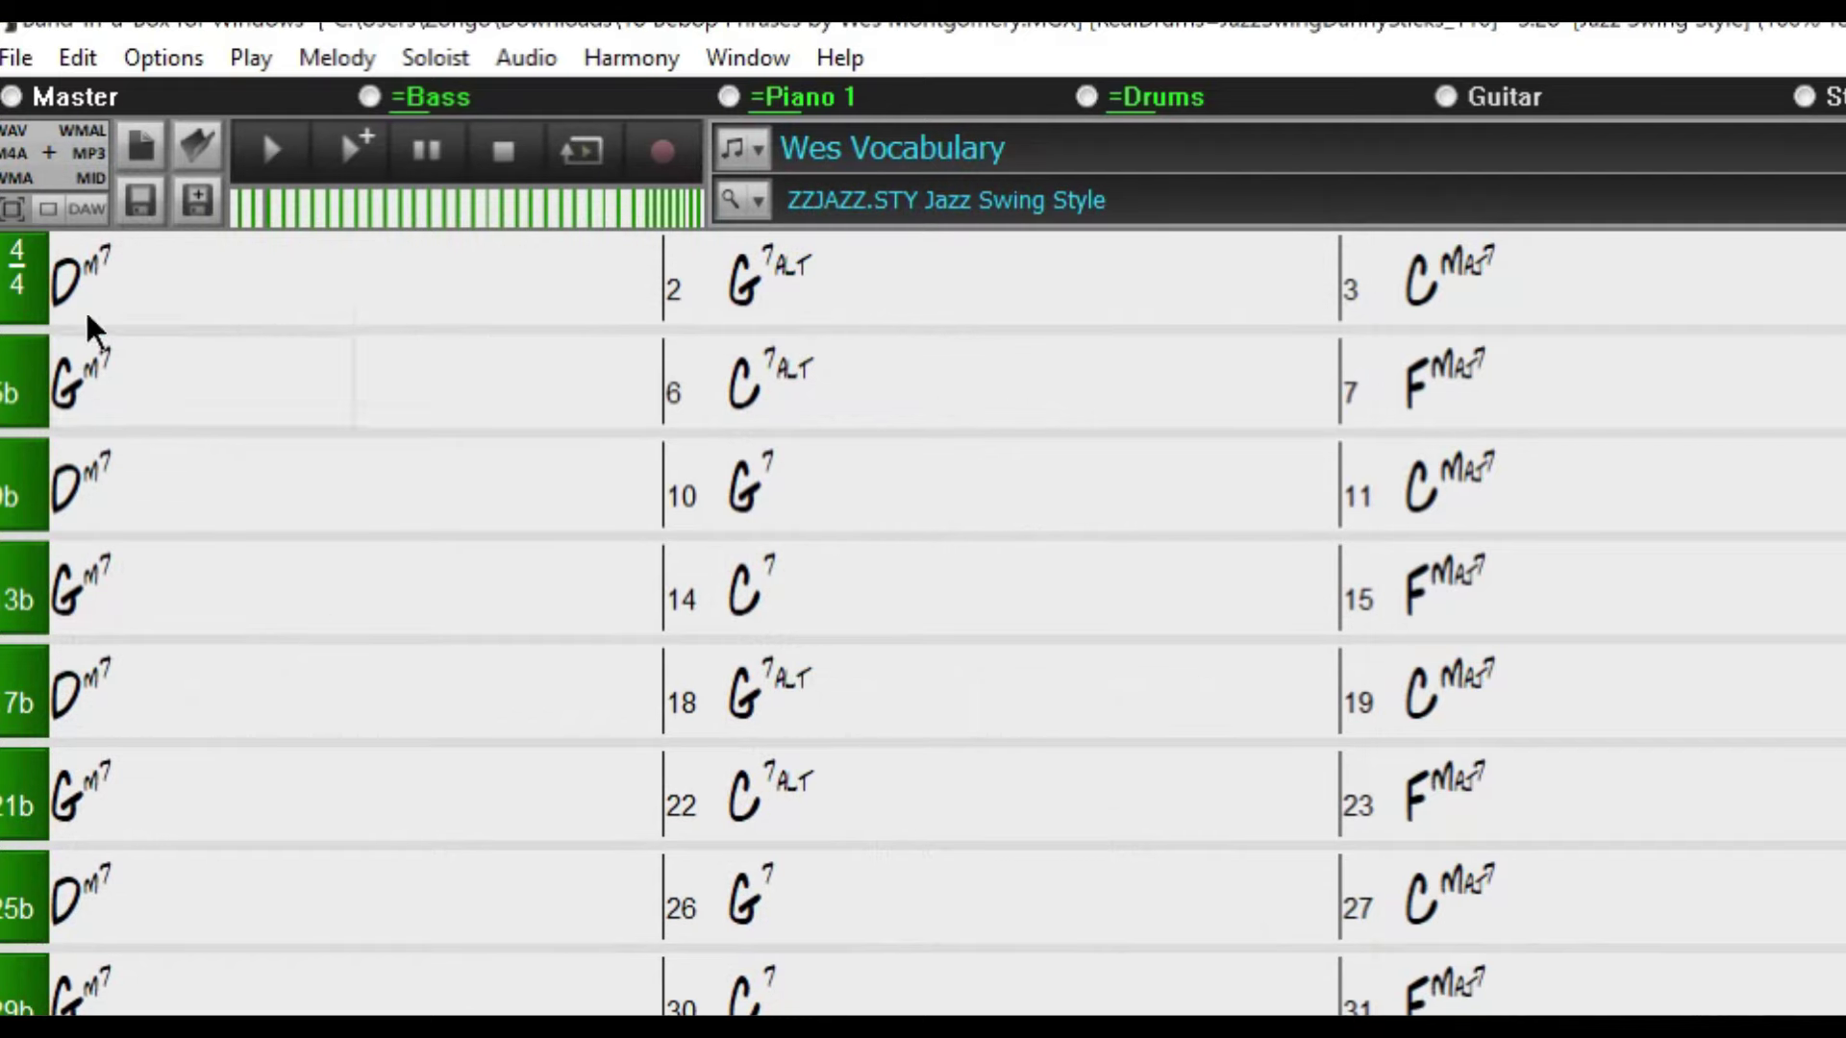
click(23, 60)
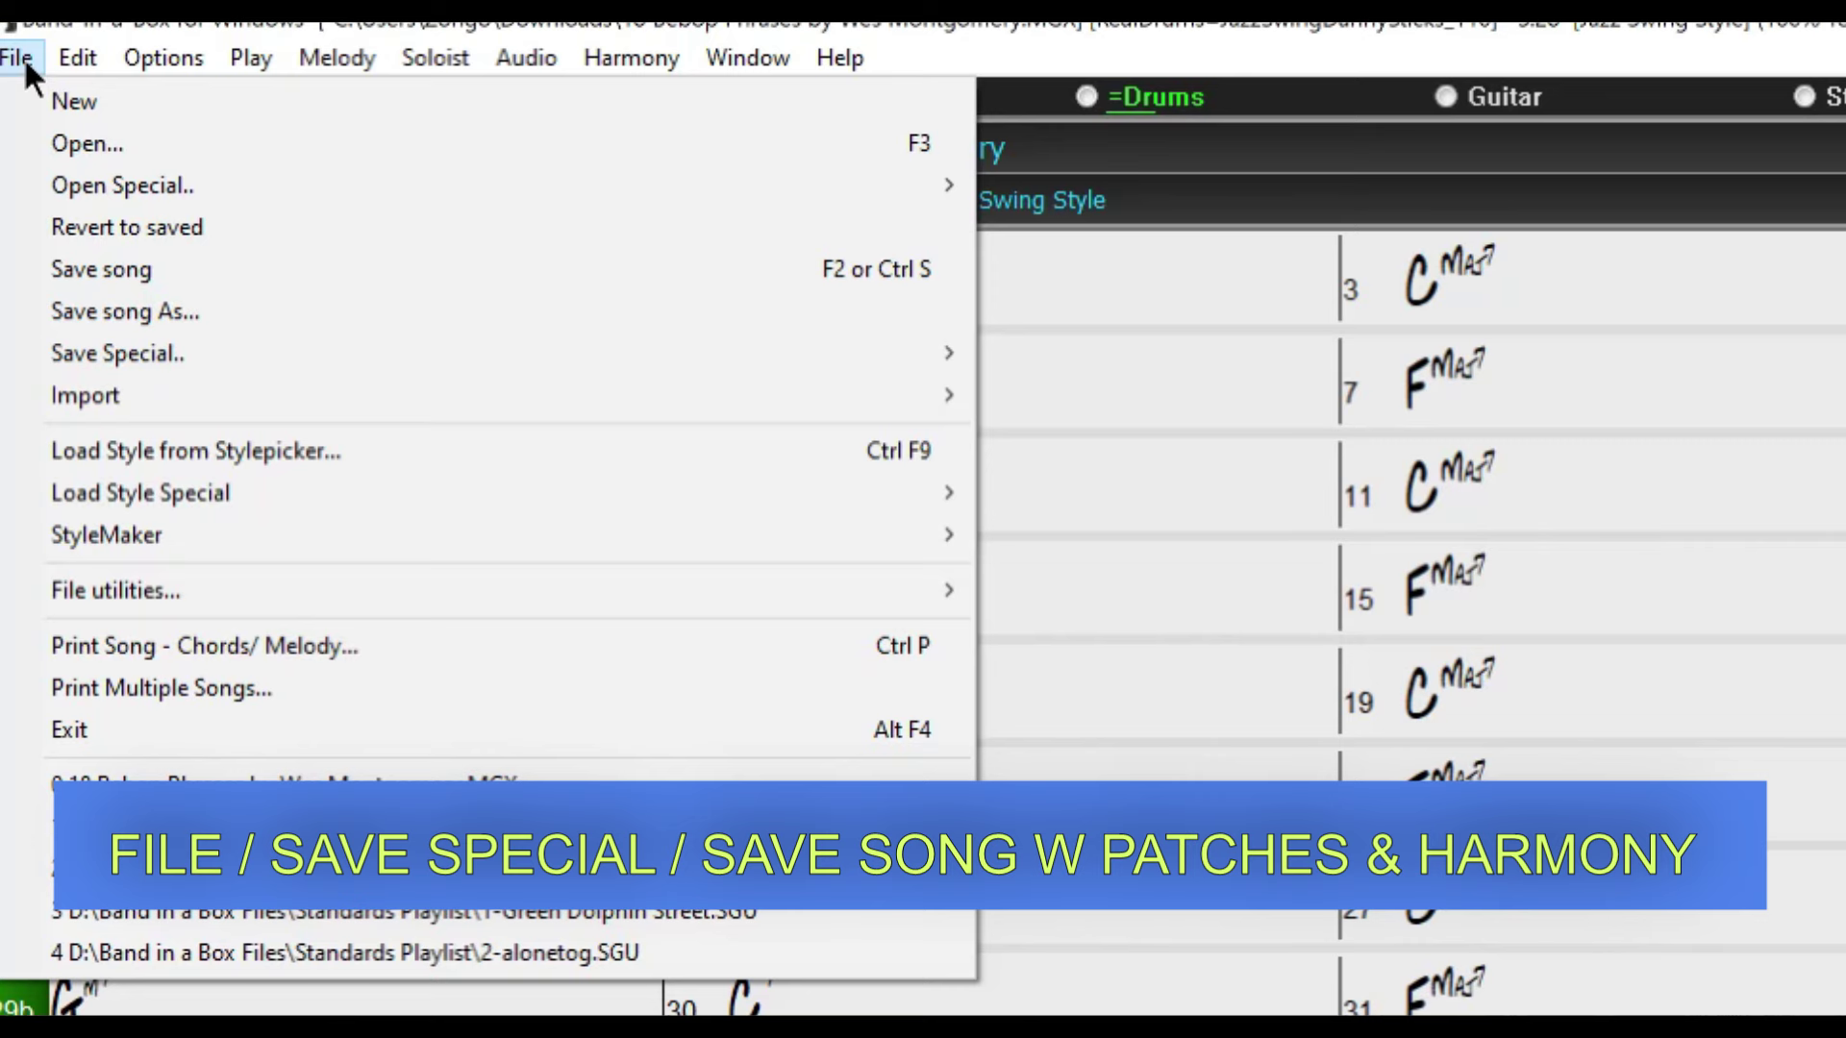
Step: Save the song with its instrument assignments as '18 Bebop Phrases by Wes Montgomery.MGU' in Downloads
mouse_move(44, 188)
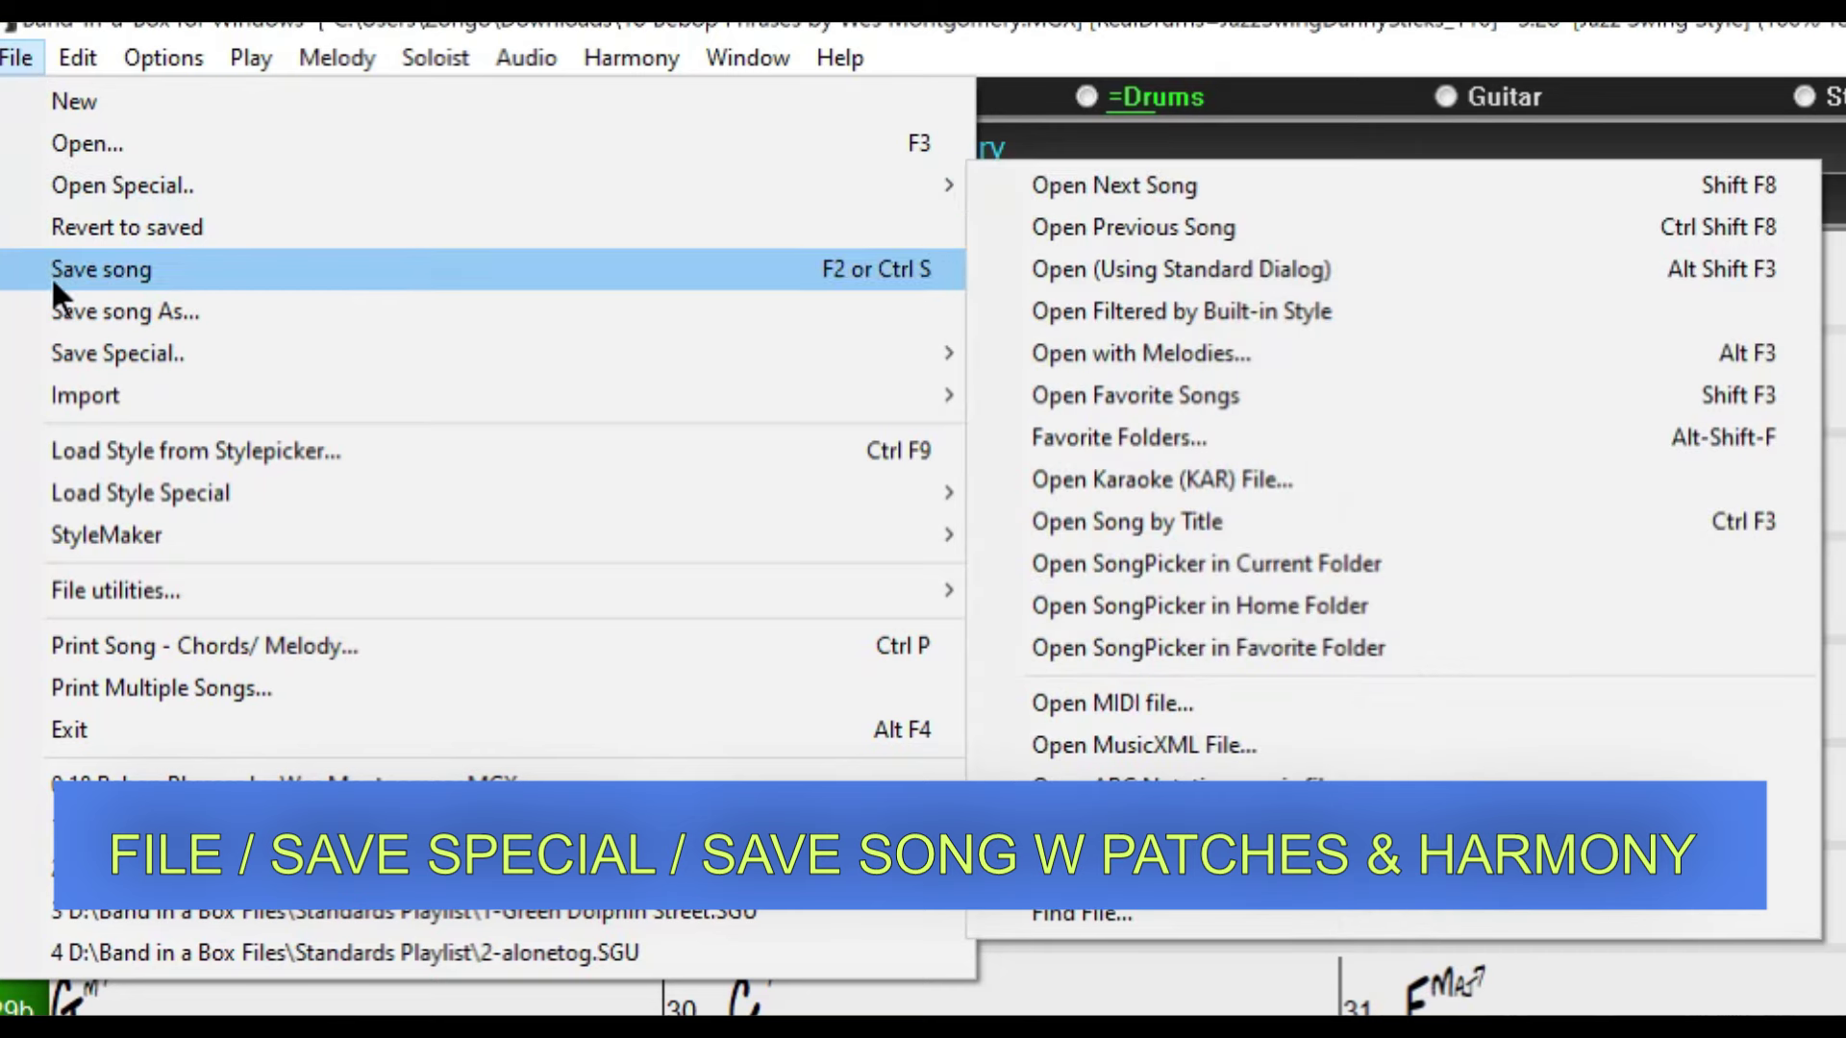
mouse_move(88, 354)
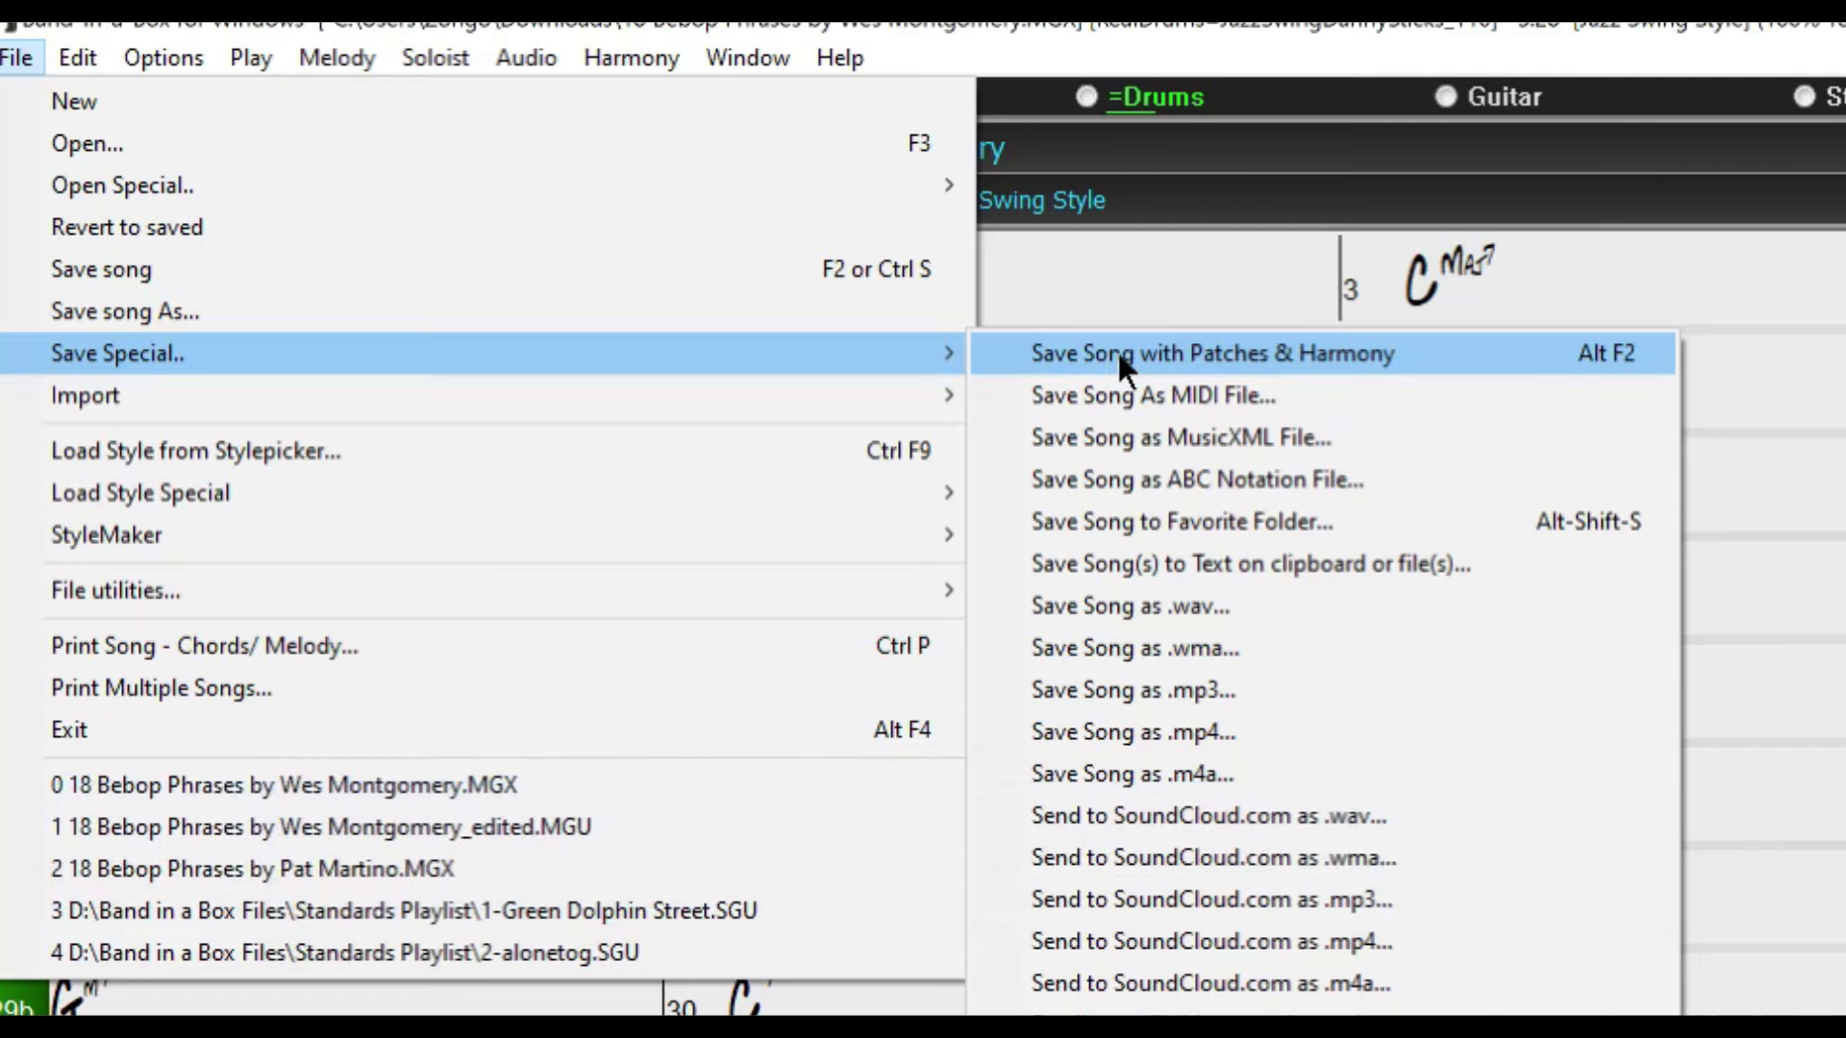
click(1118, 354)
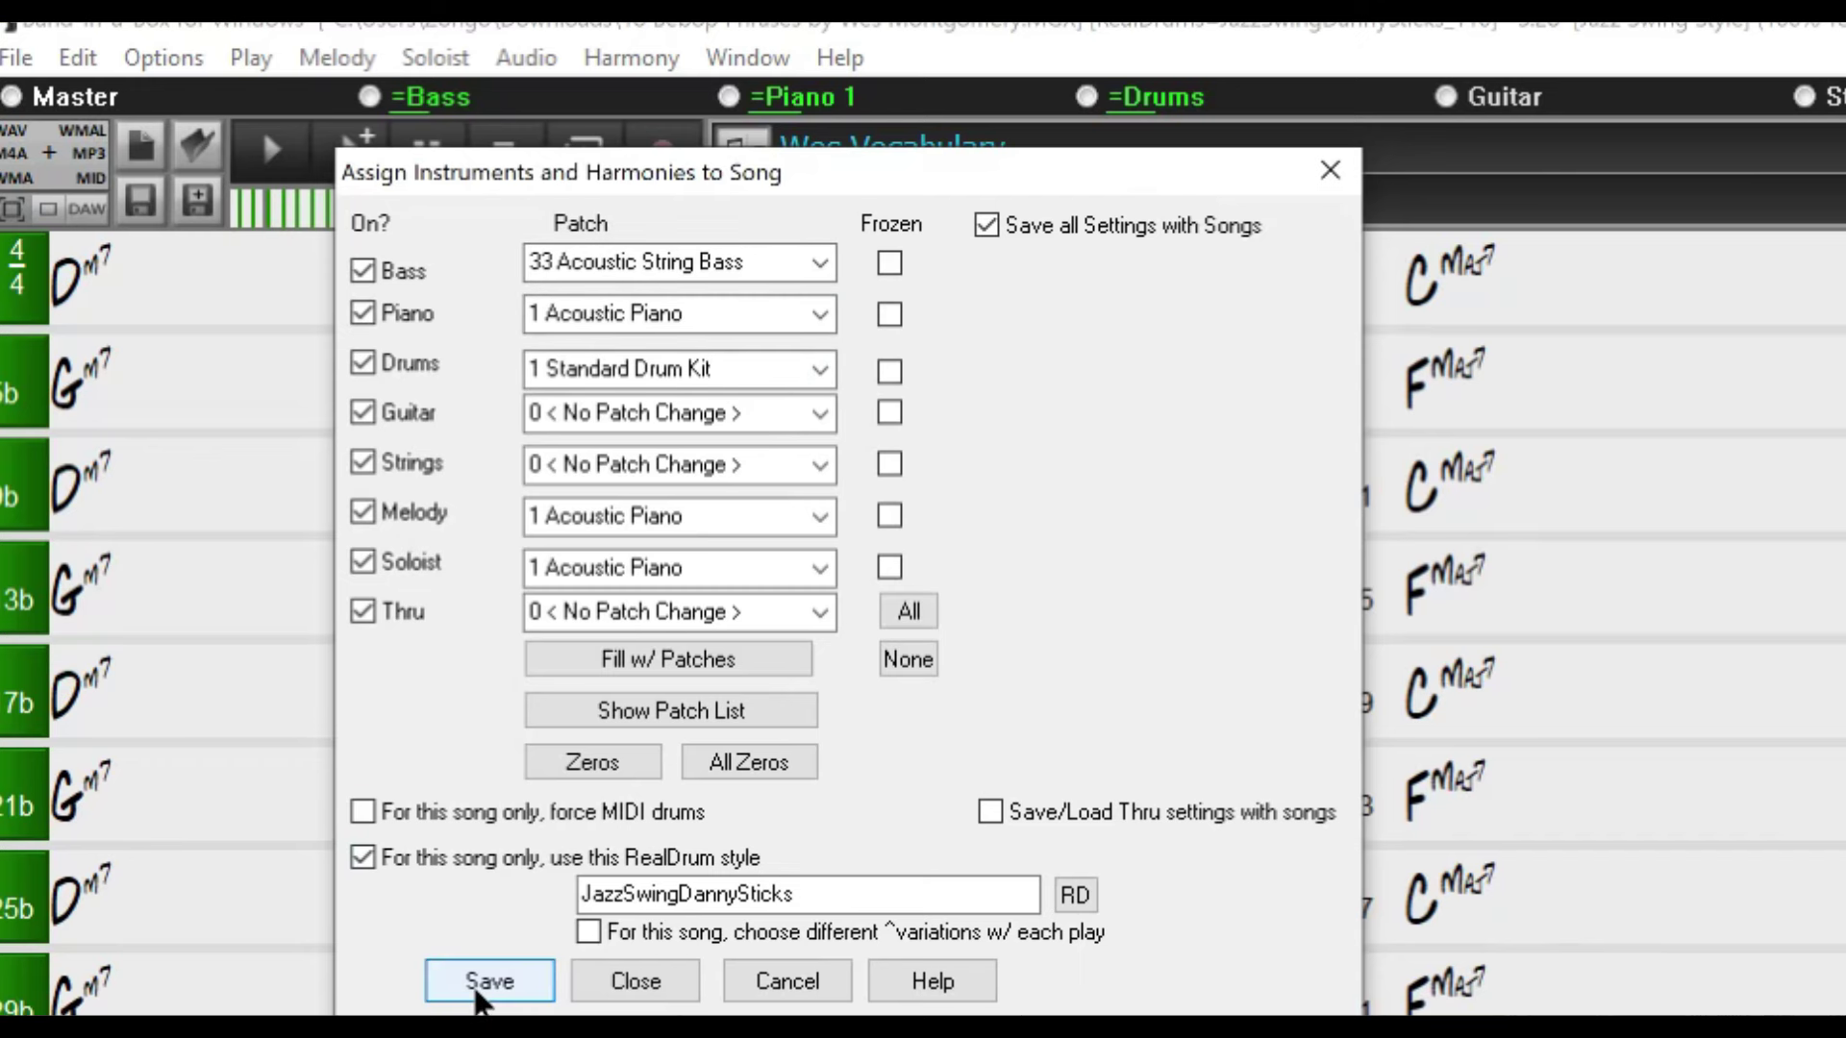
click(490, 982)
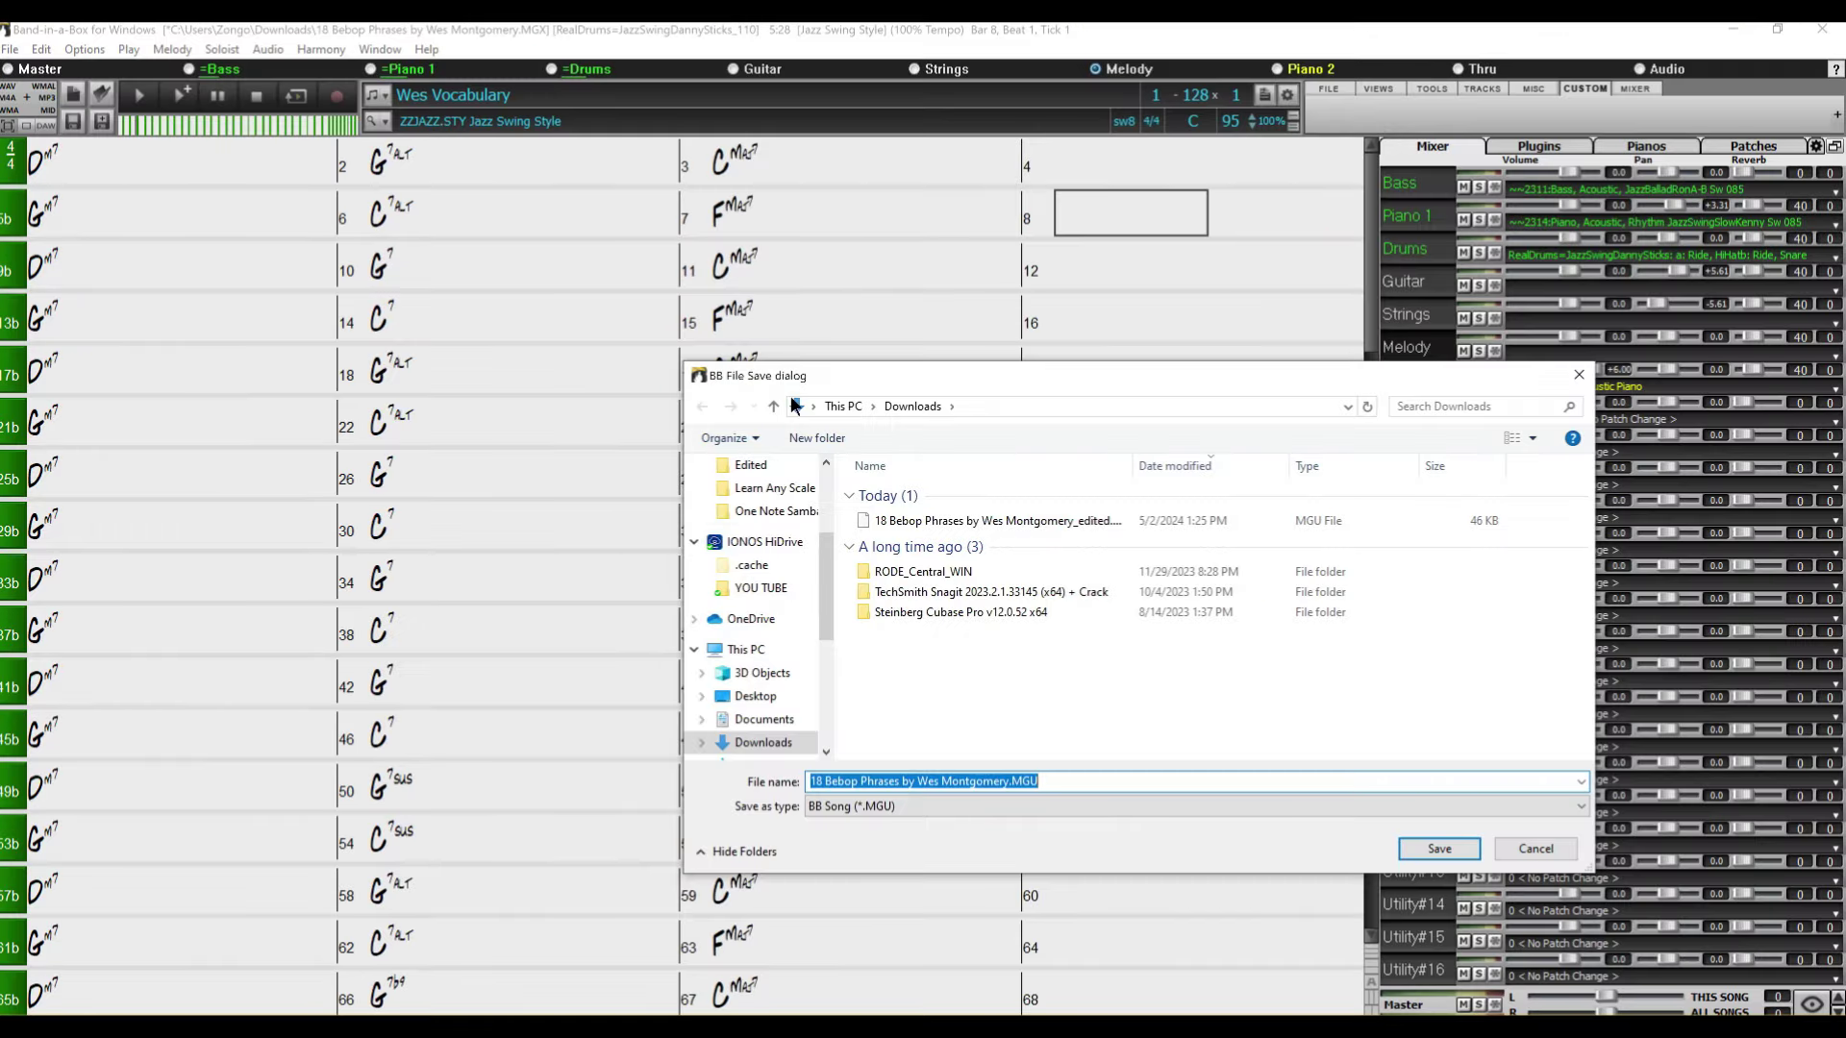
drag(845, 384, 417, 291)
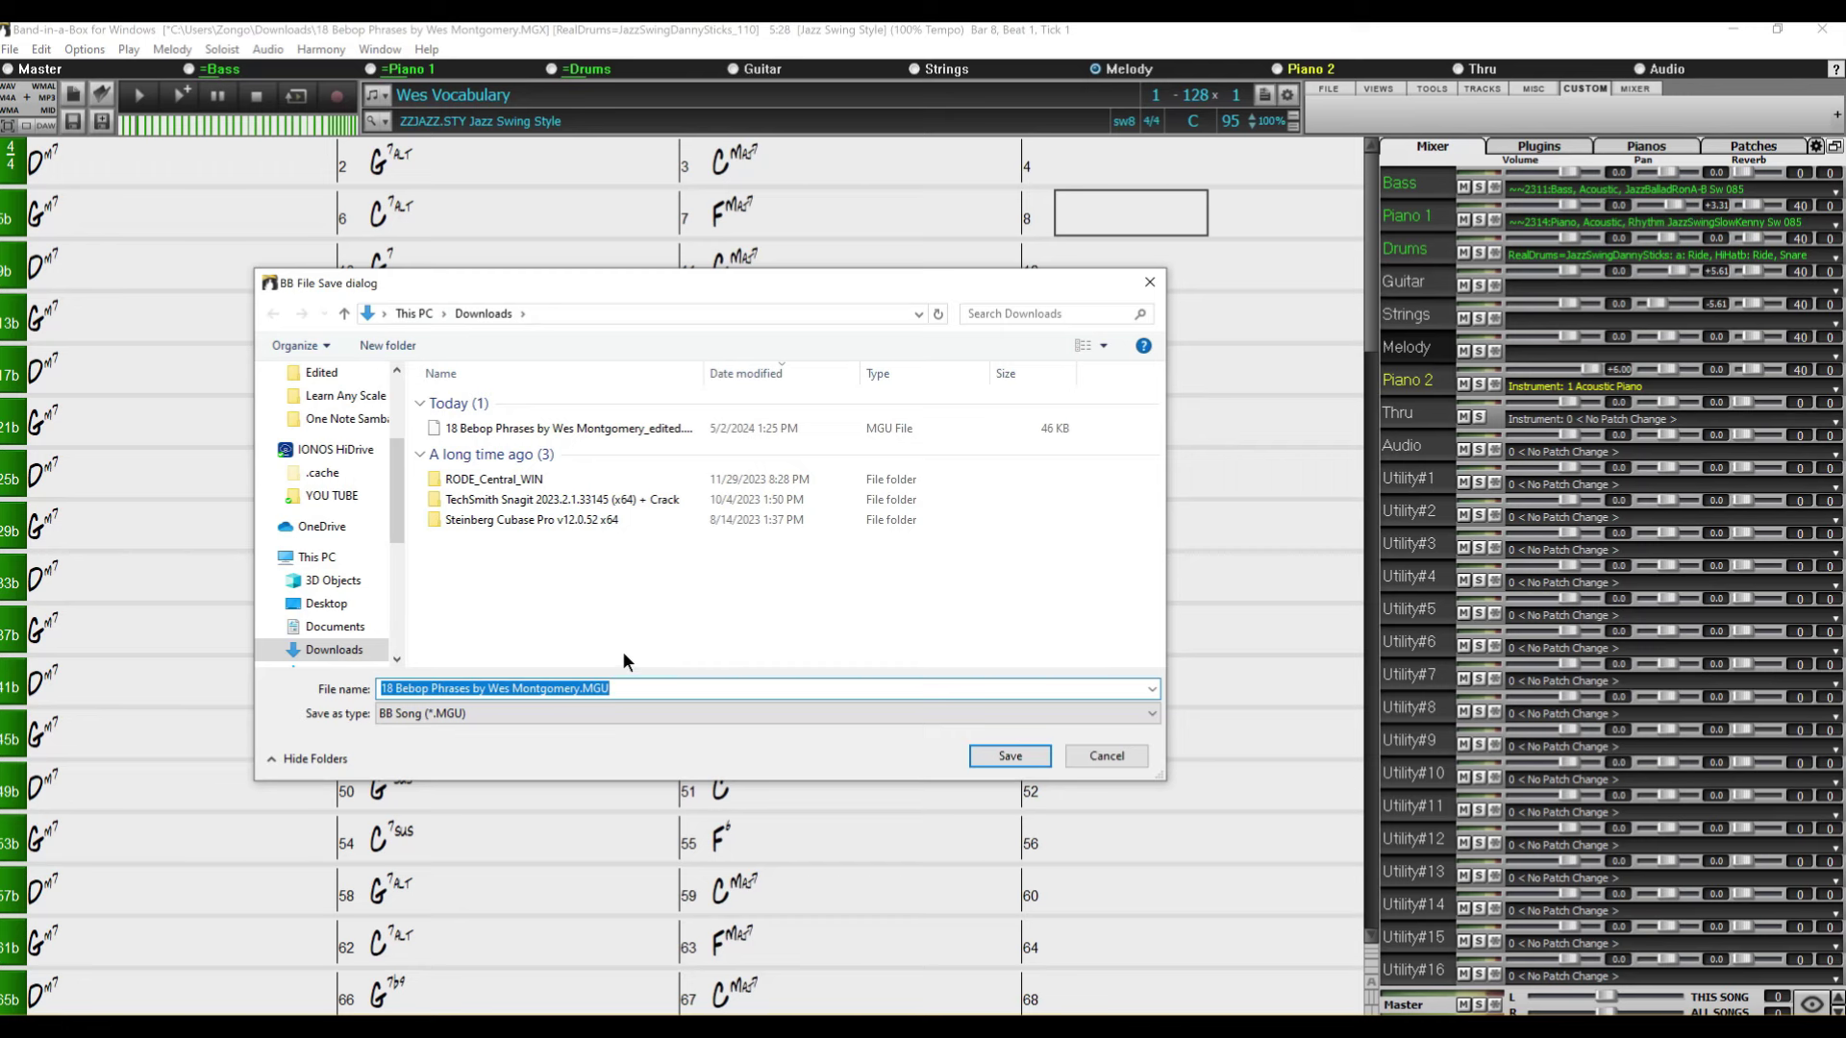
click(1007, 756)
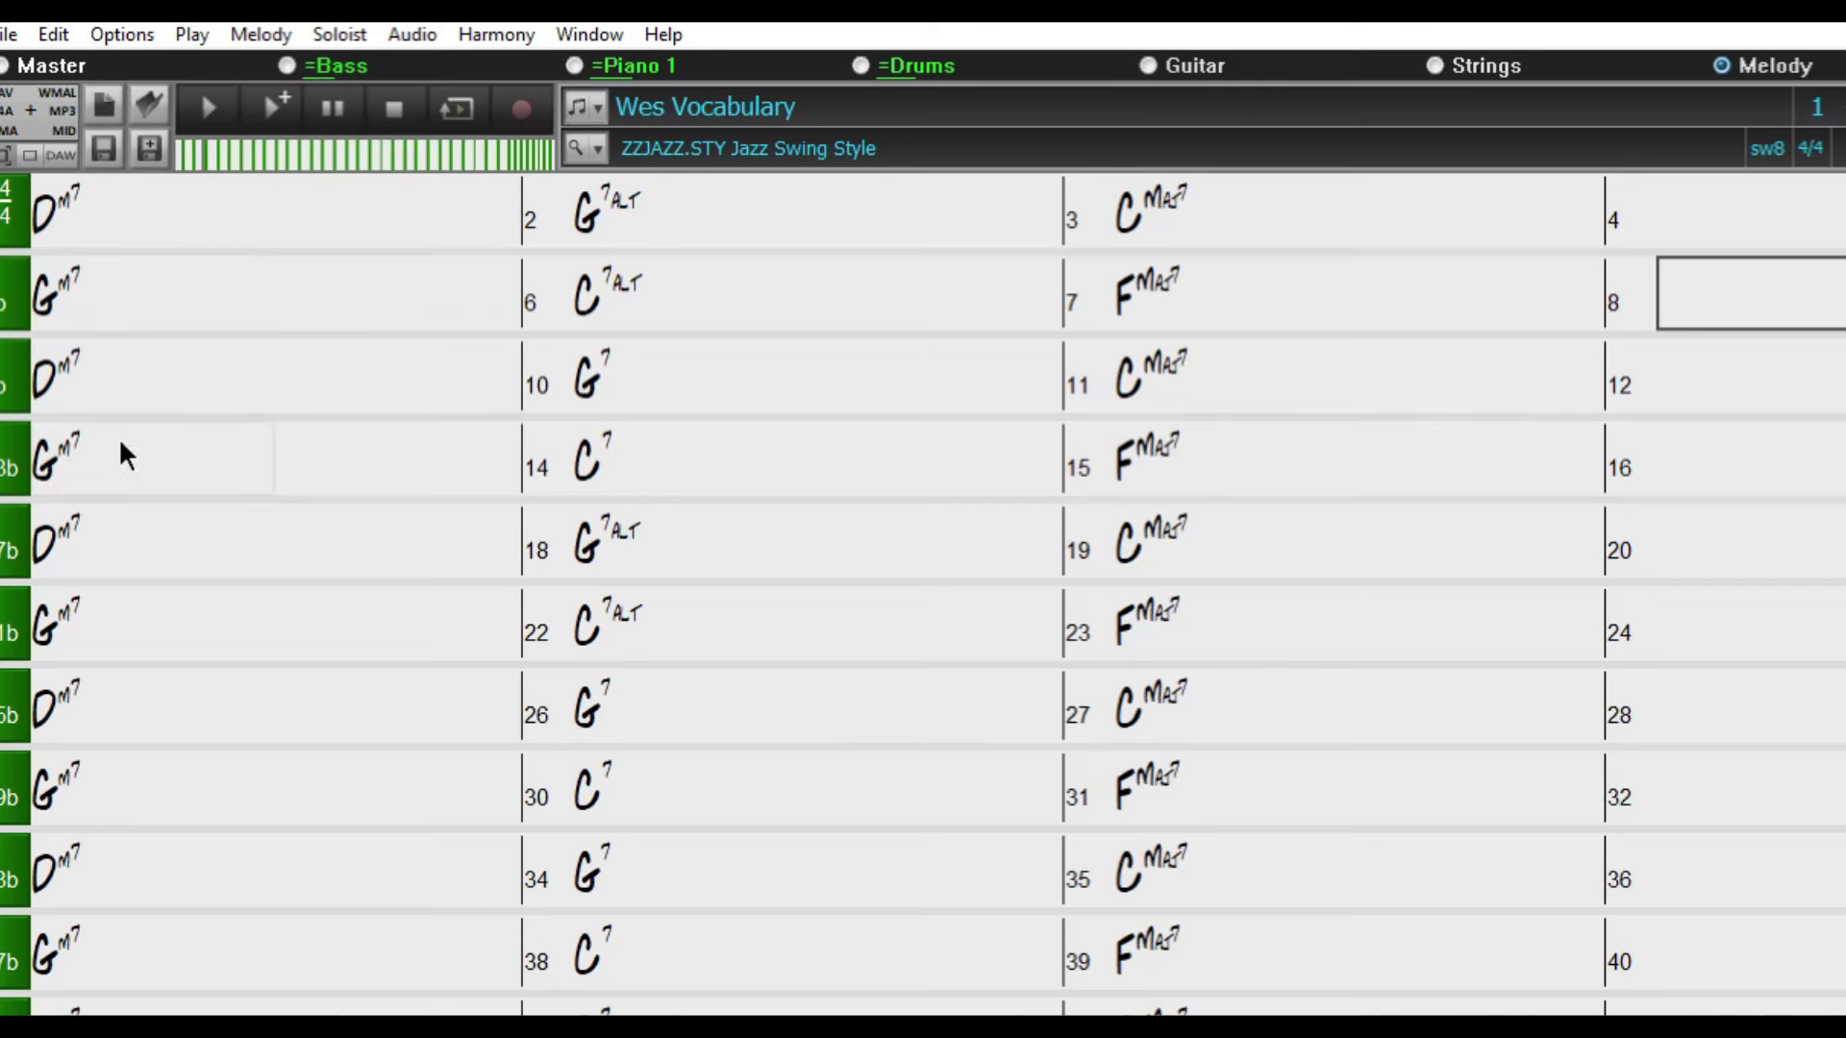
Step: Scroll to bar 57, play from its Dm7 chord, then stop playback
scroll(88, 704, down, 4)
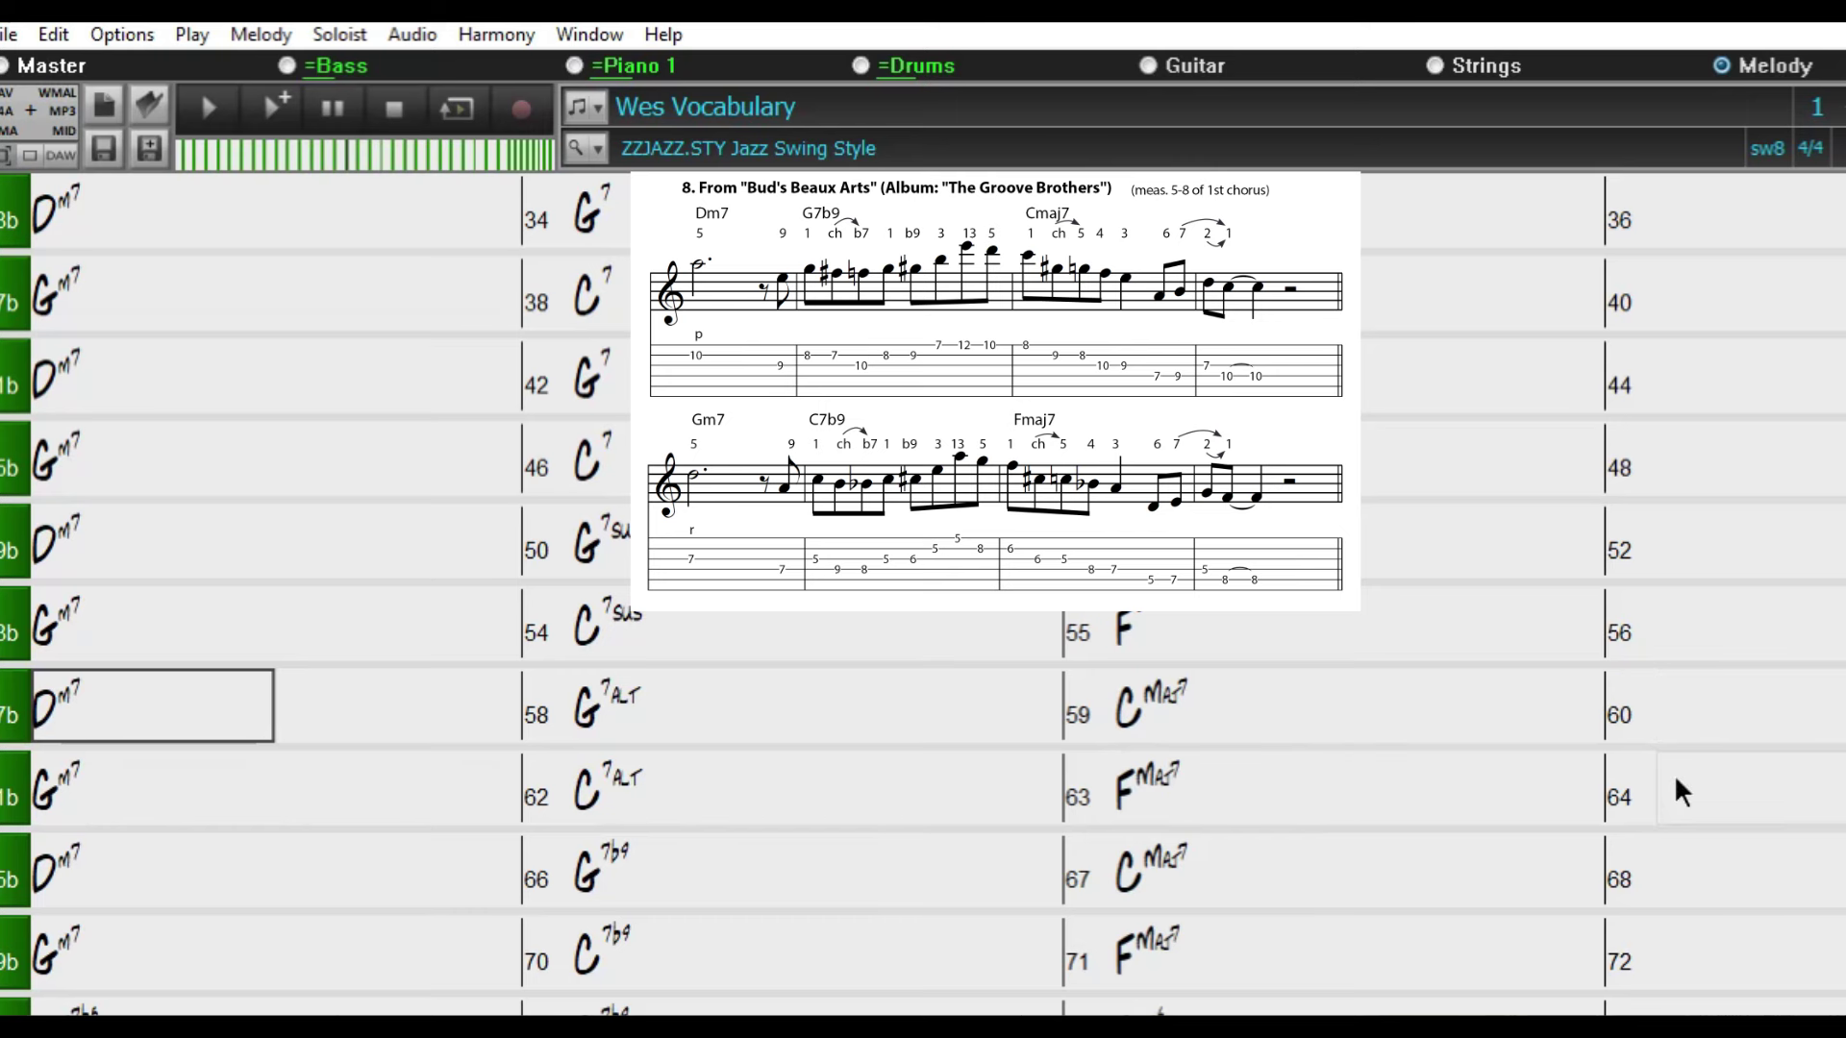
click(128, 710)
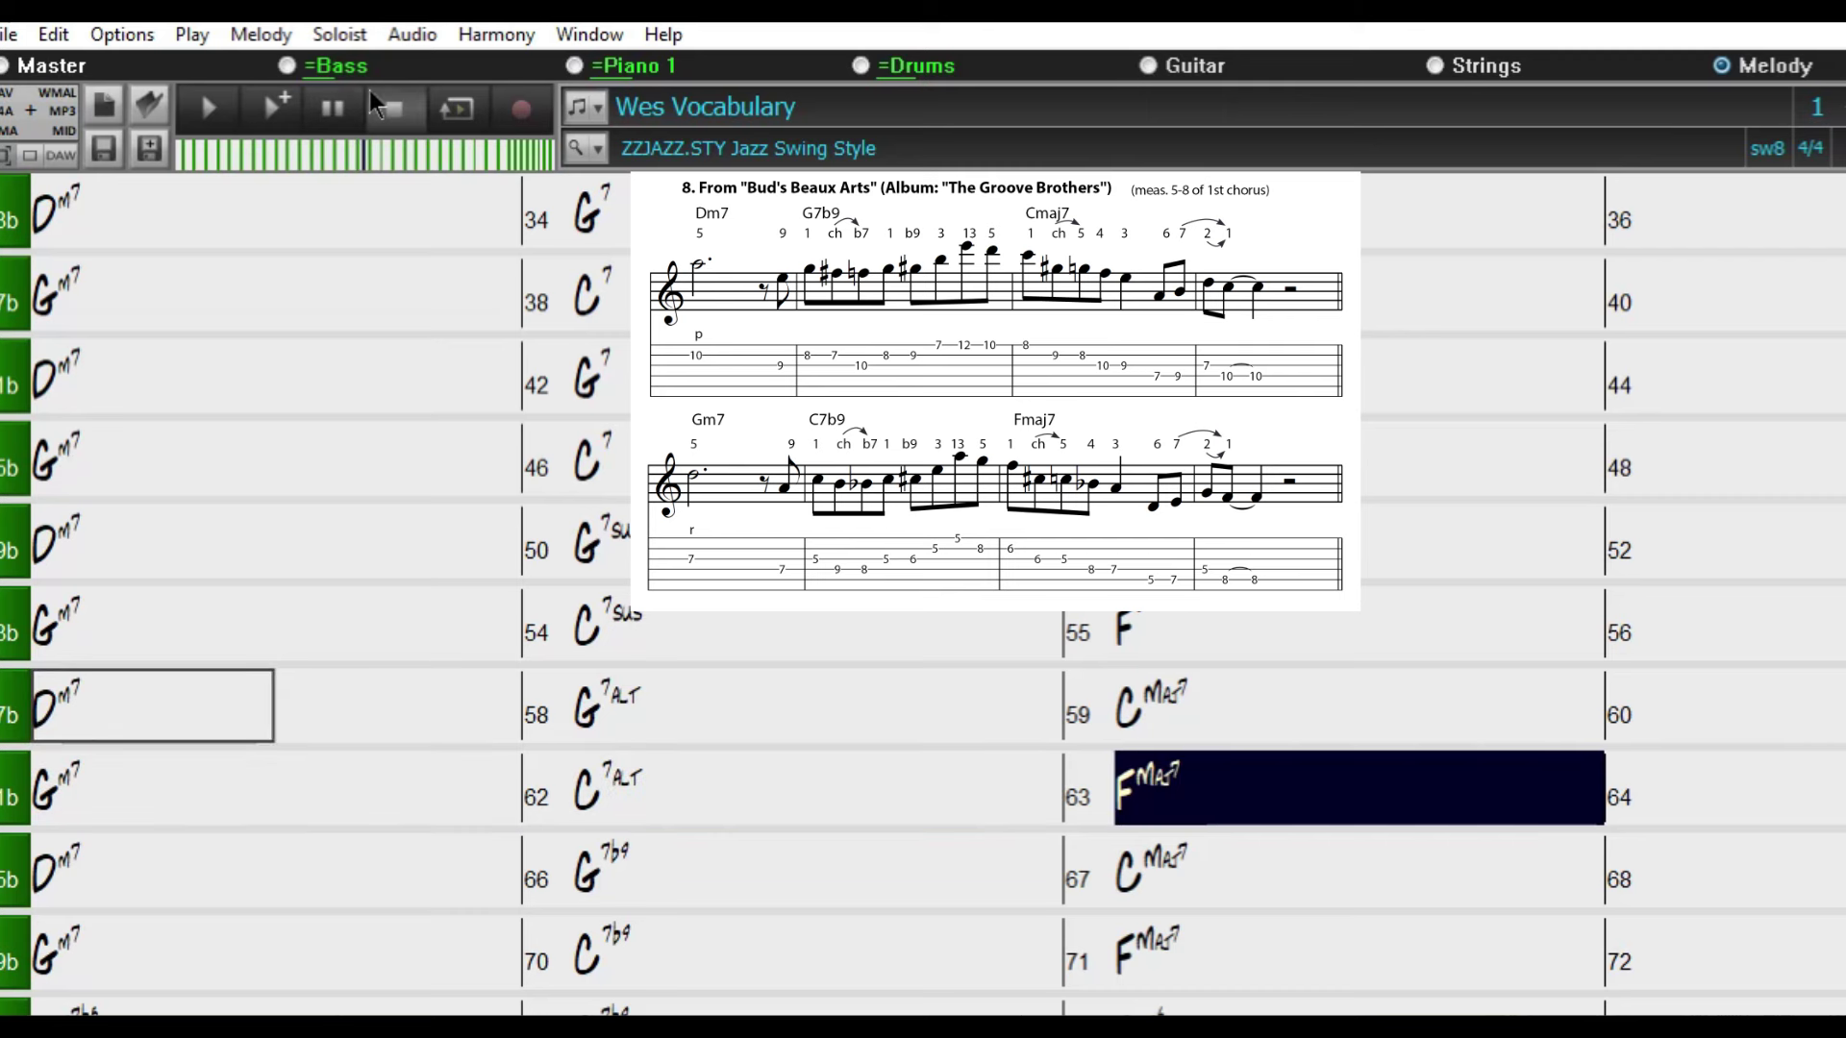
click(392, 109)
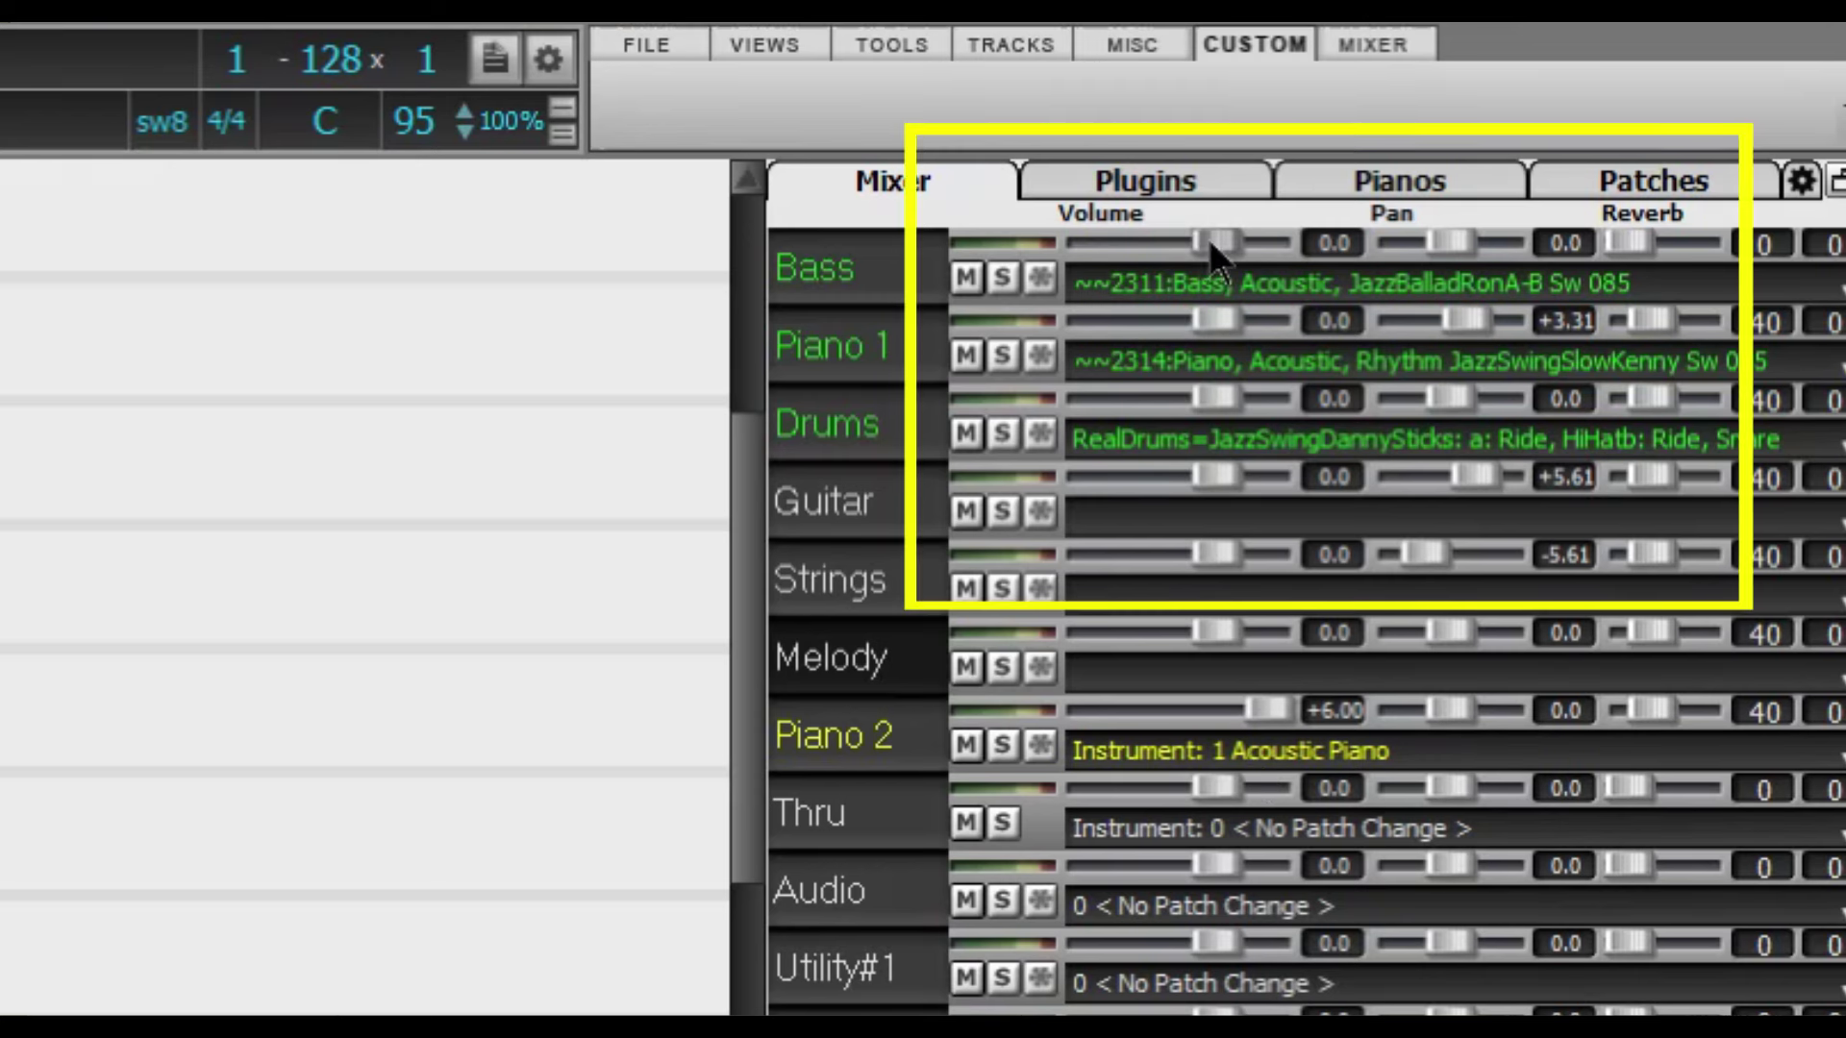
Step: Drag the Bass volume down to about -5.65 and Piano 1 to about -2.93
drag(1209, 238, 1185, 272)
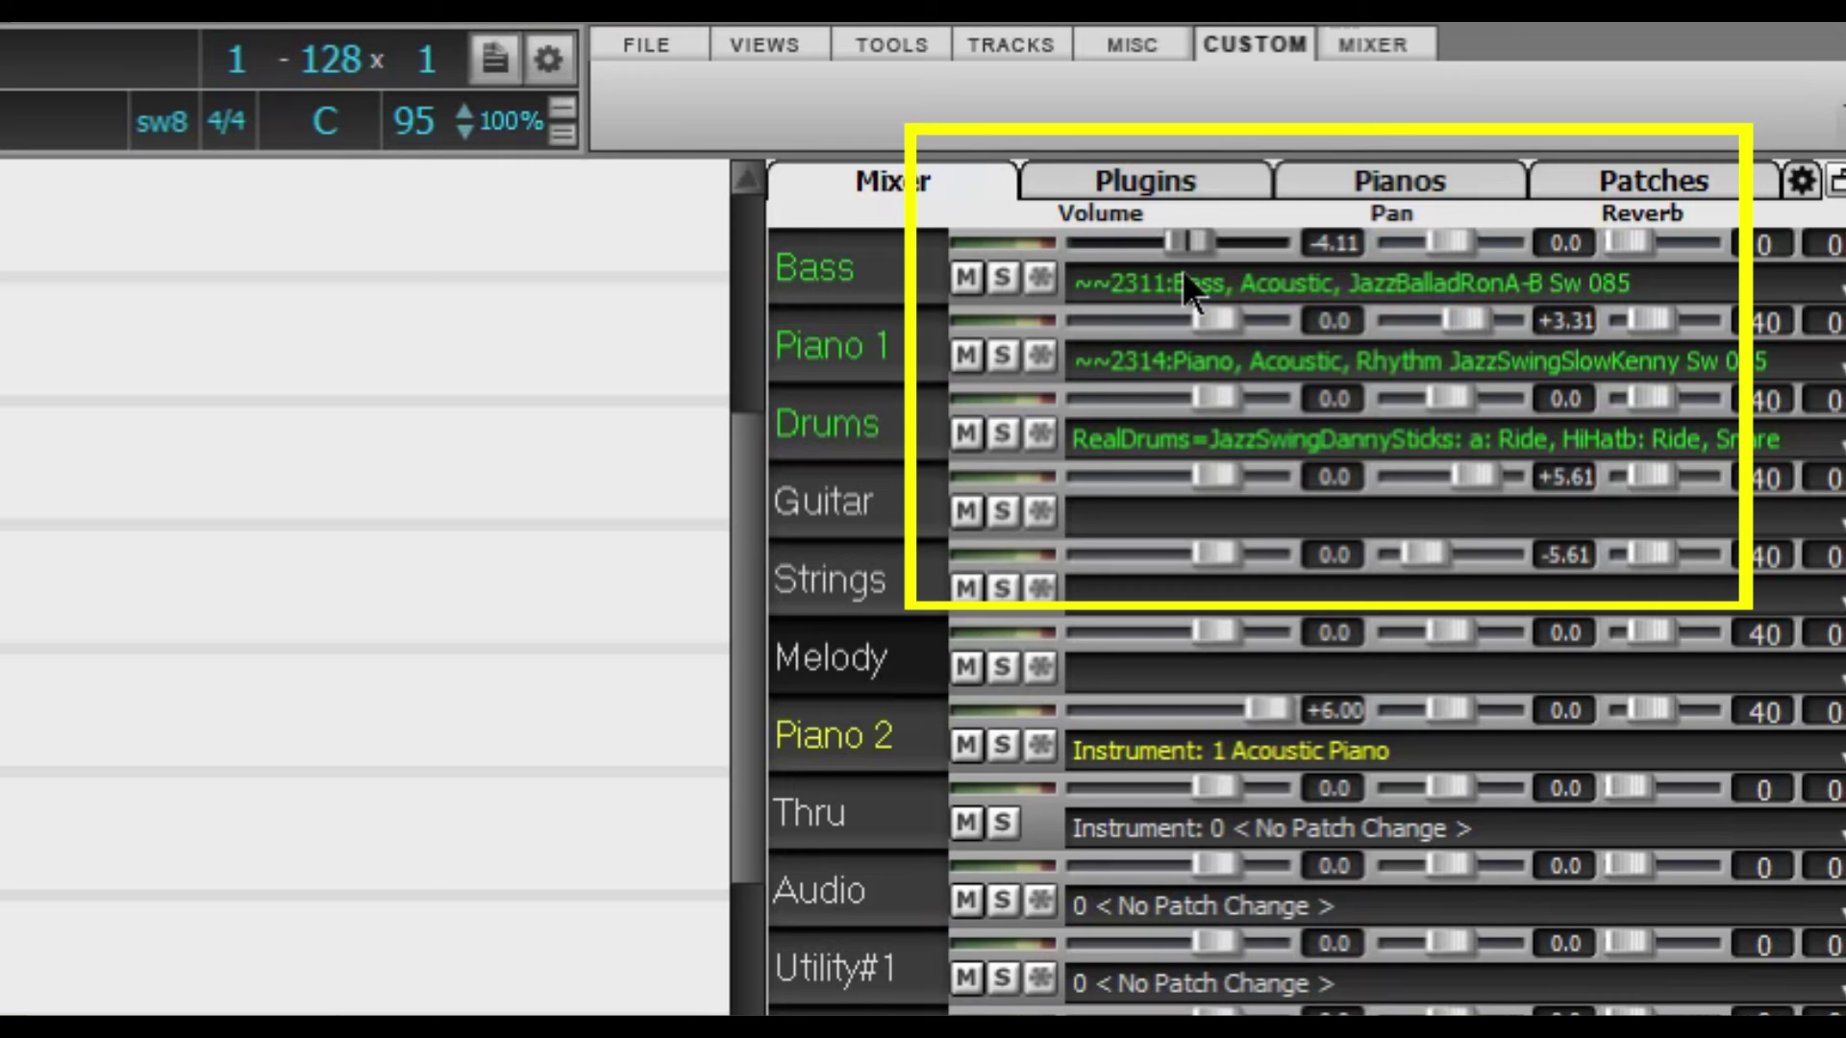
drag(1182, 271, 1174, 245)
drag(1214, 321, 1179, 423)
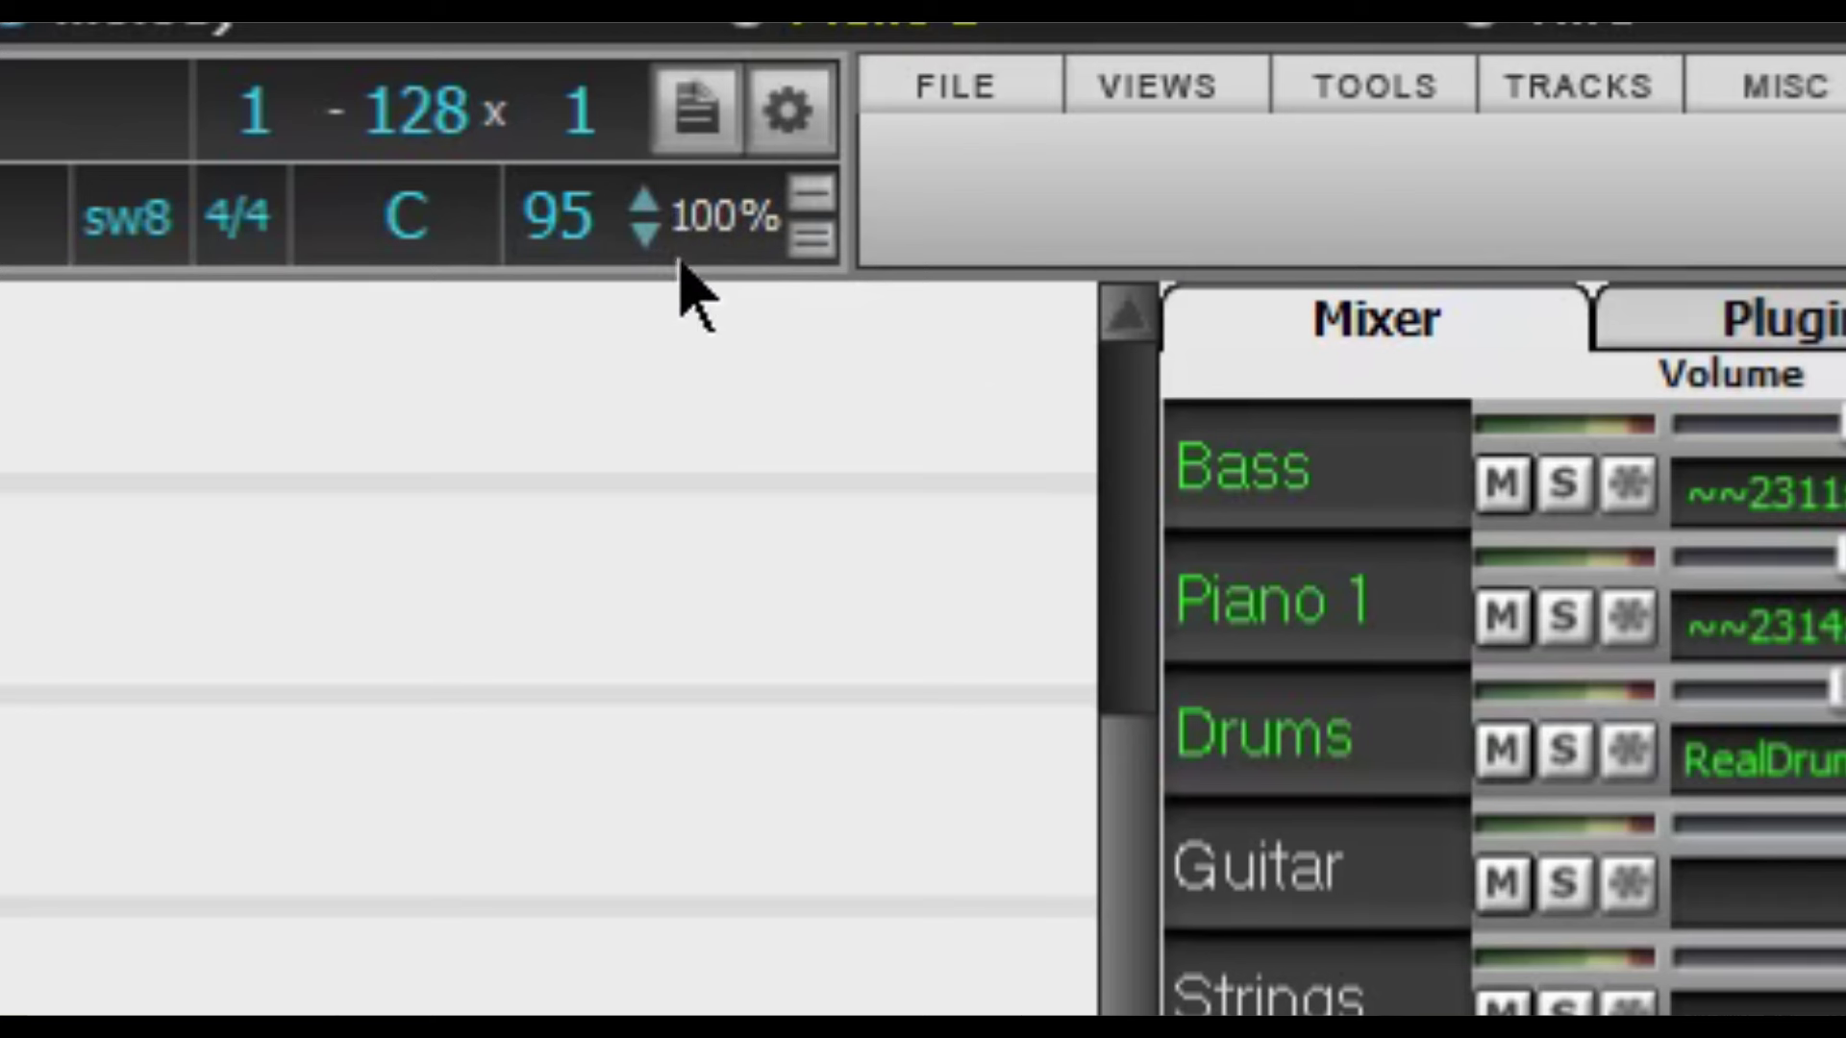
Step: Drop the tempo to 85, play from bar 57, stop, and return to its Dm7
click(661, 247)
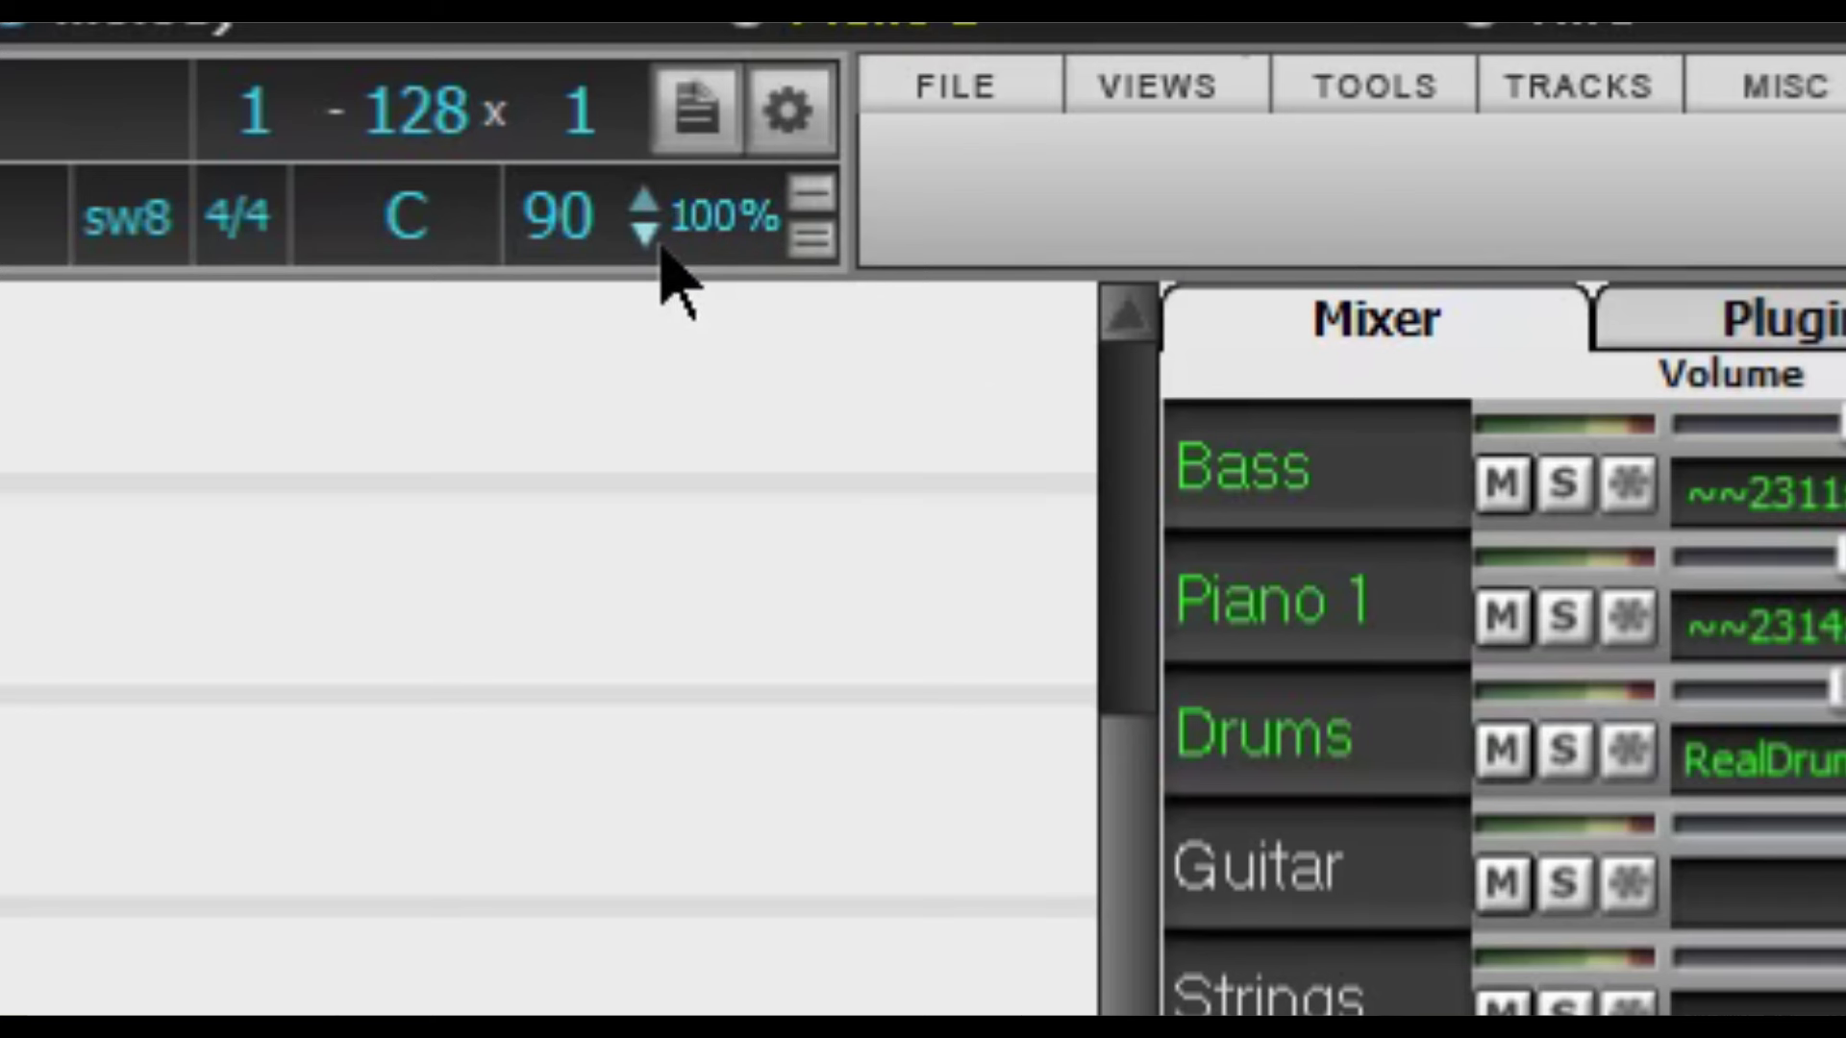
click(661, 246)
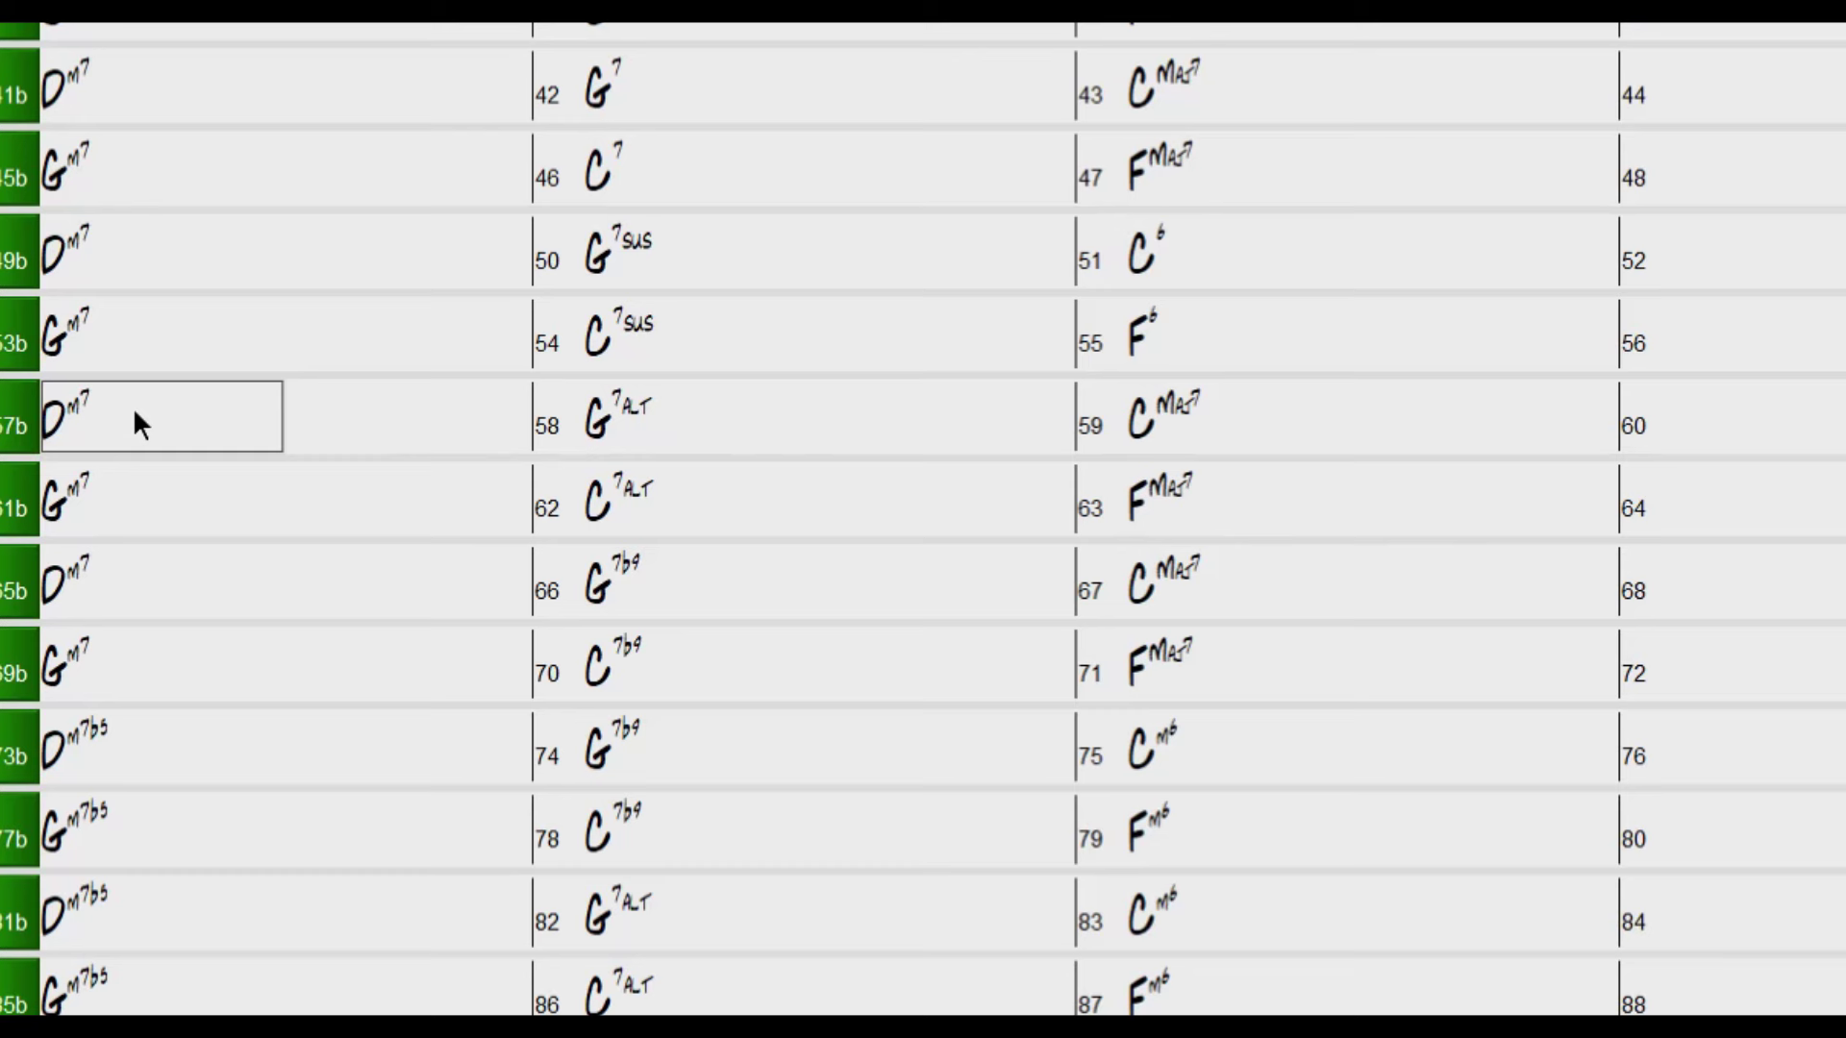
click(134, 413)
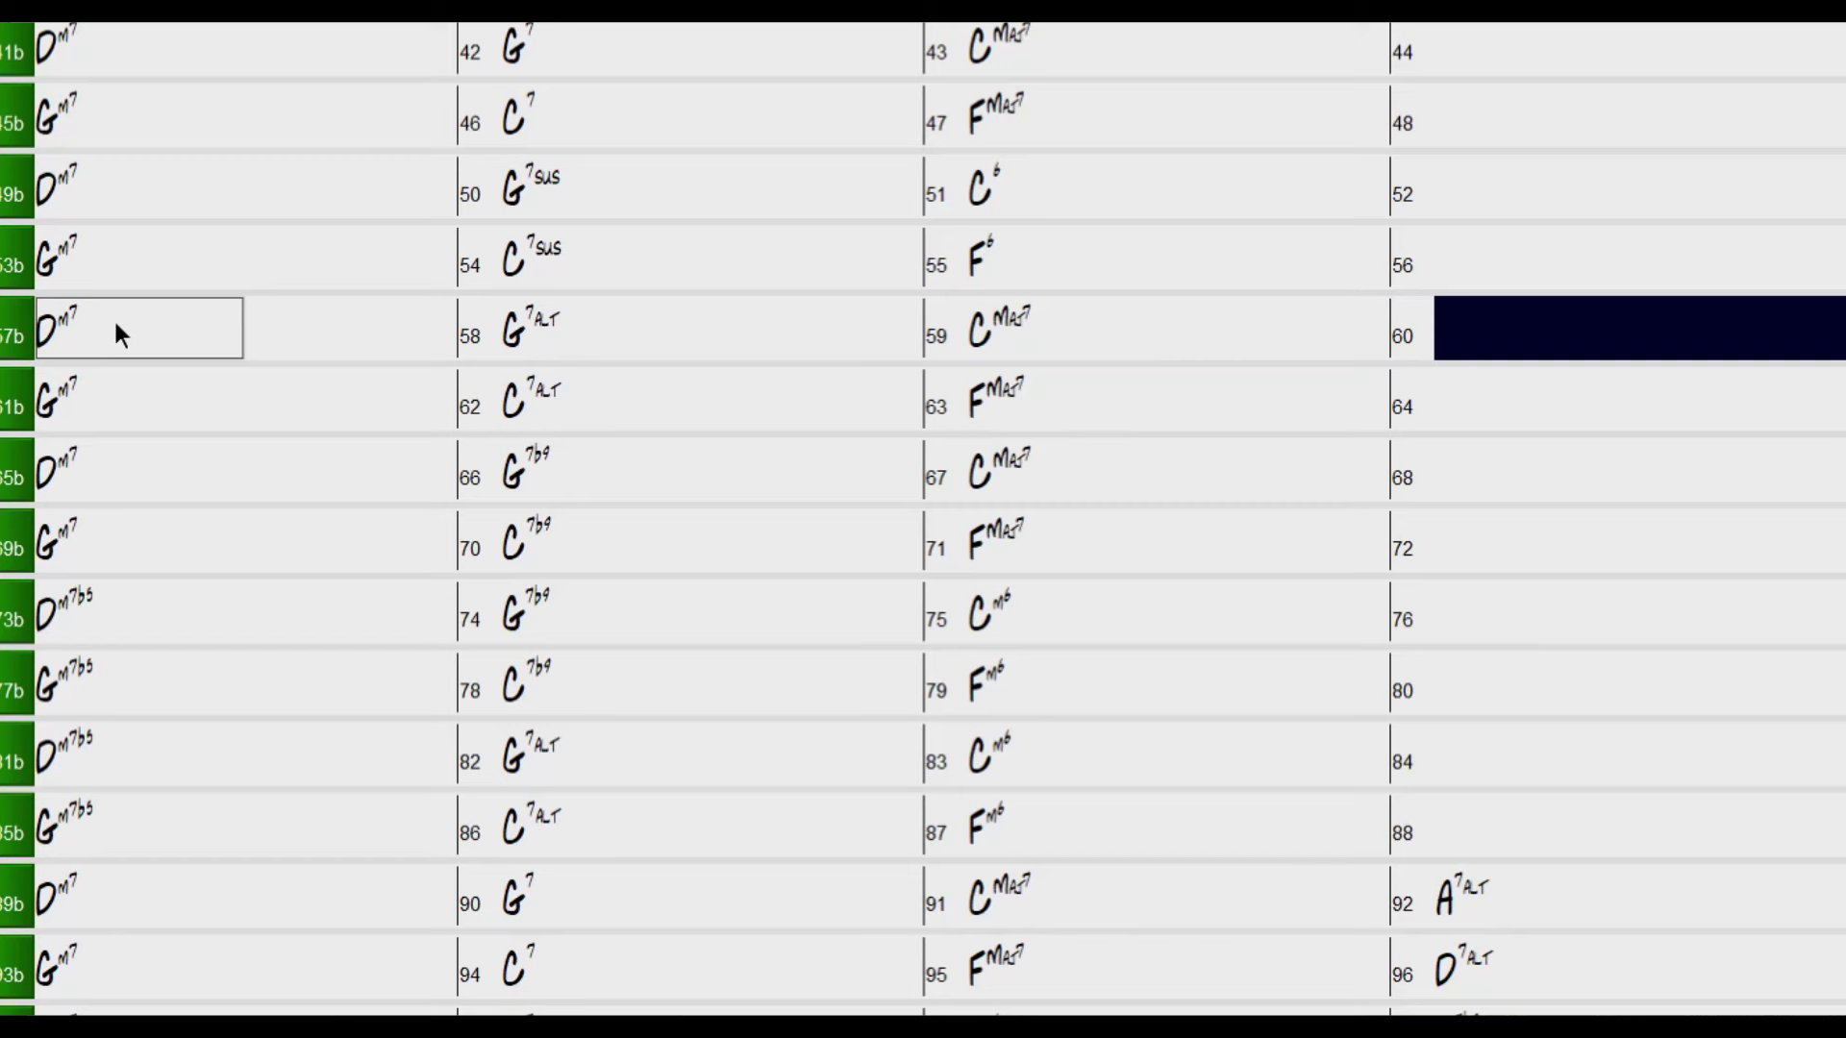
key(Escape)
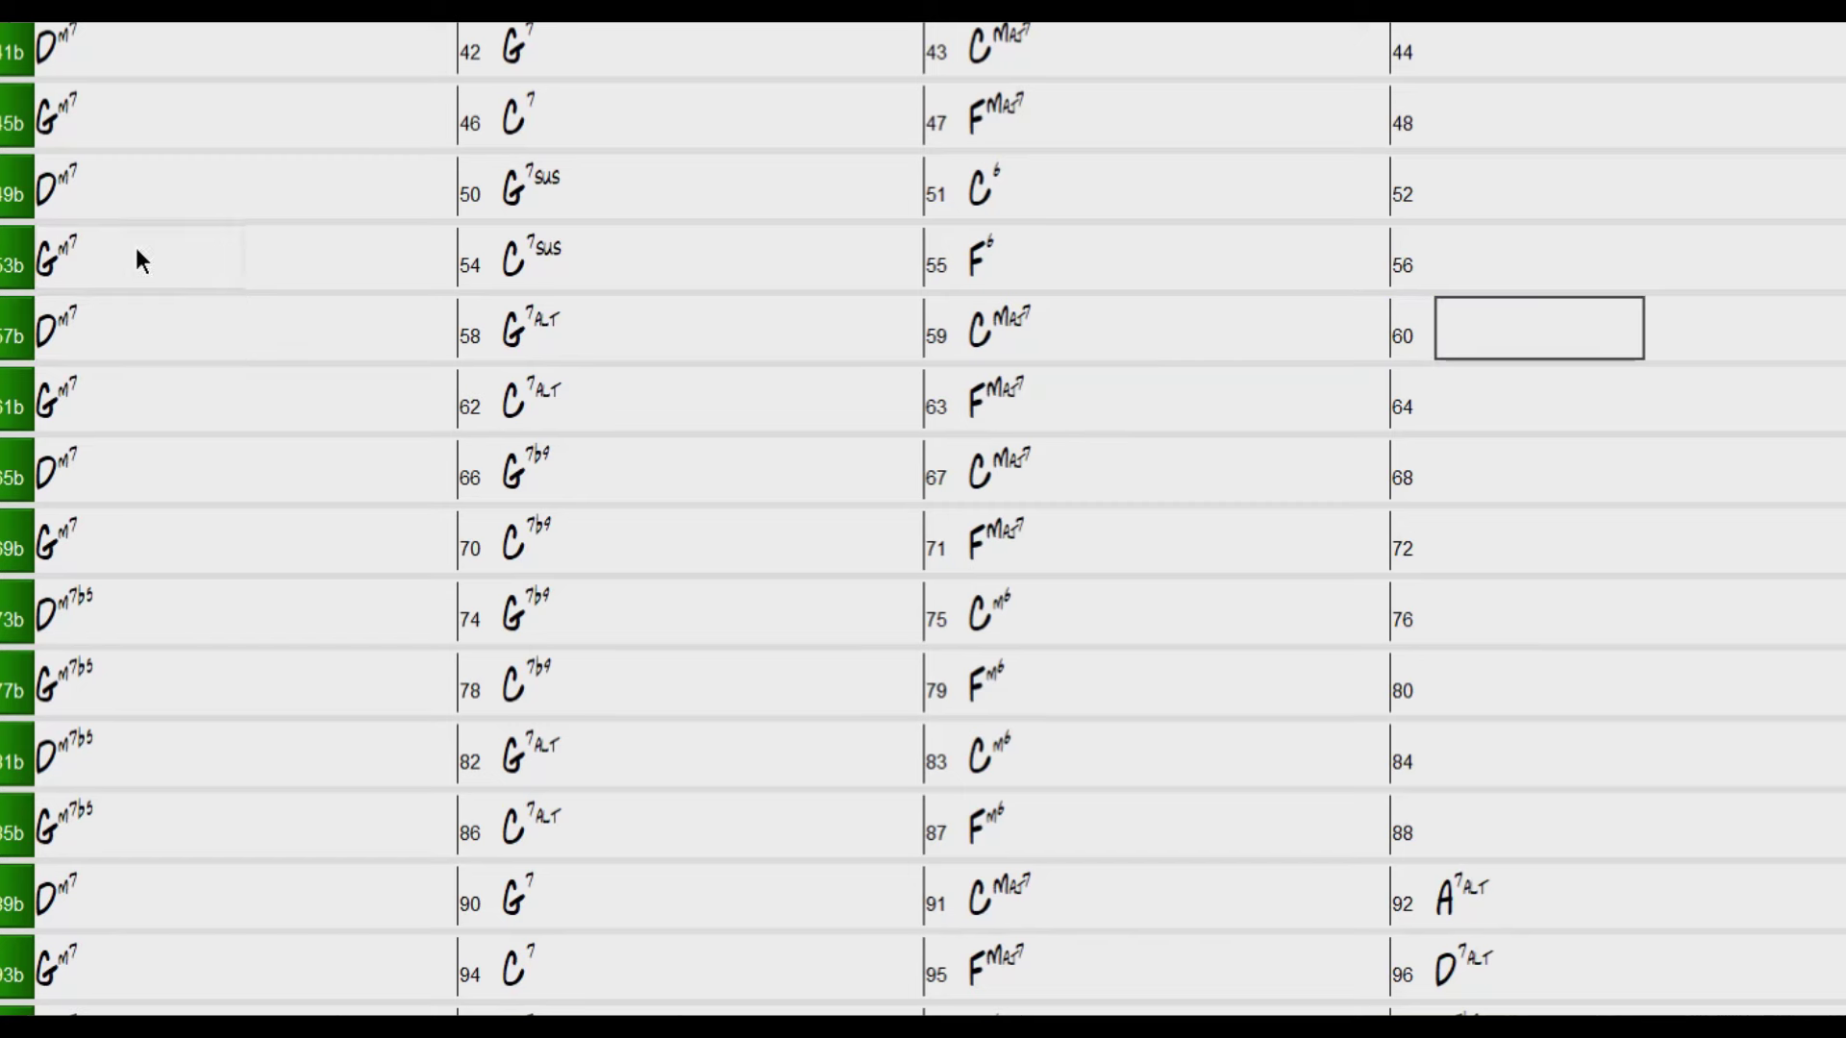
click(120, 347)
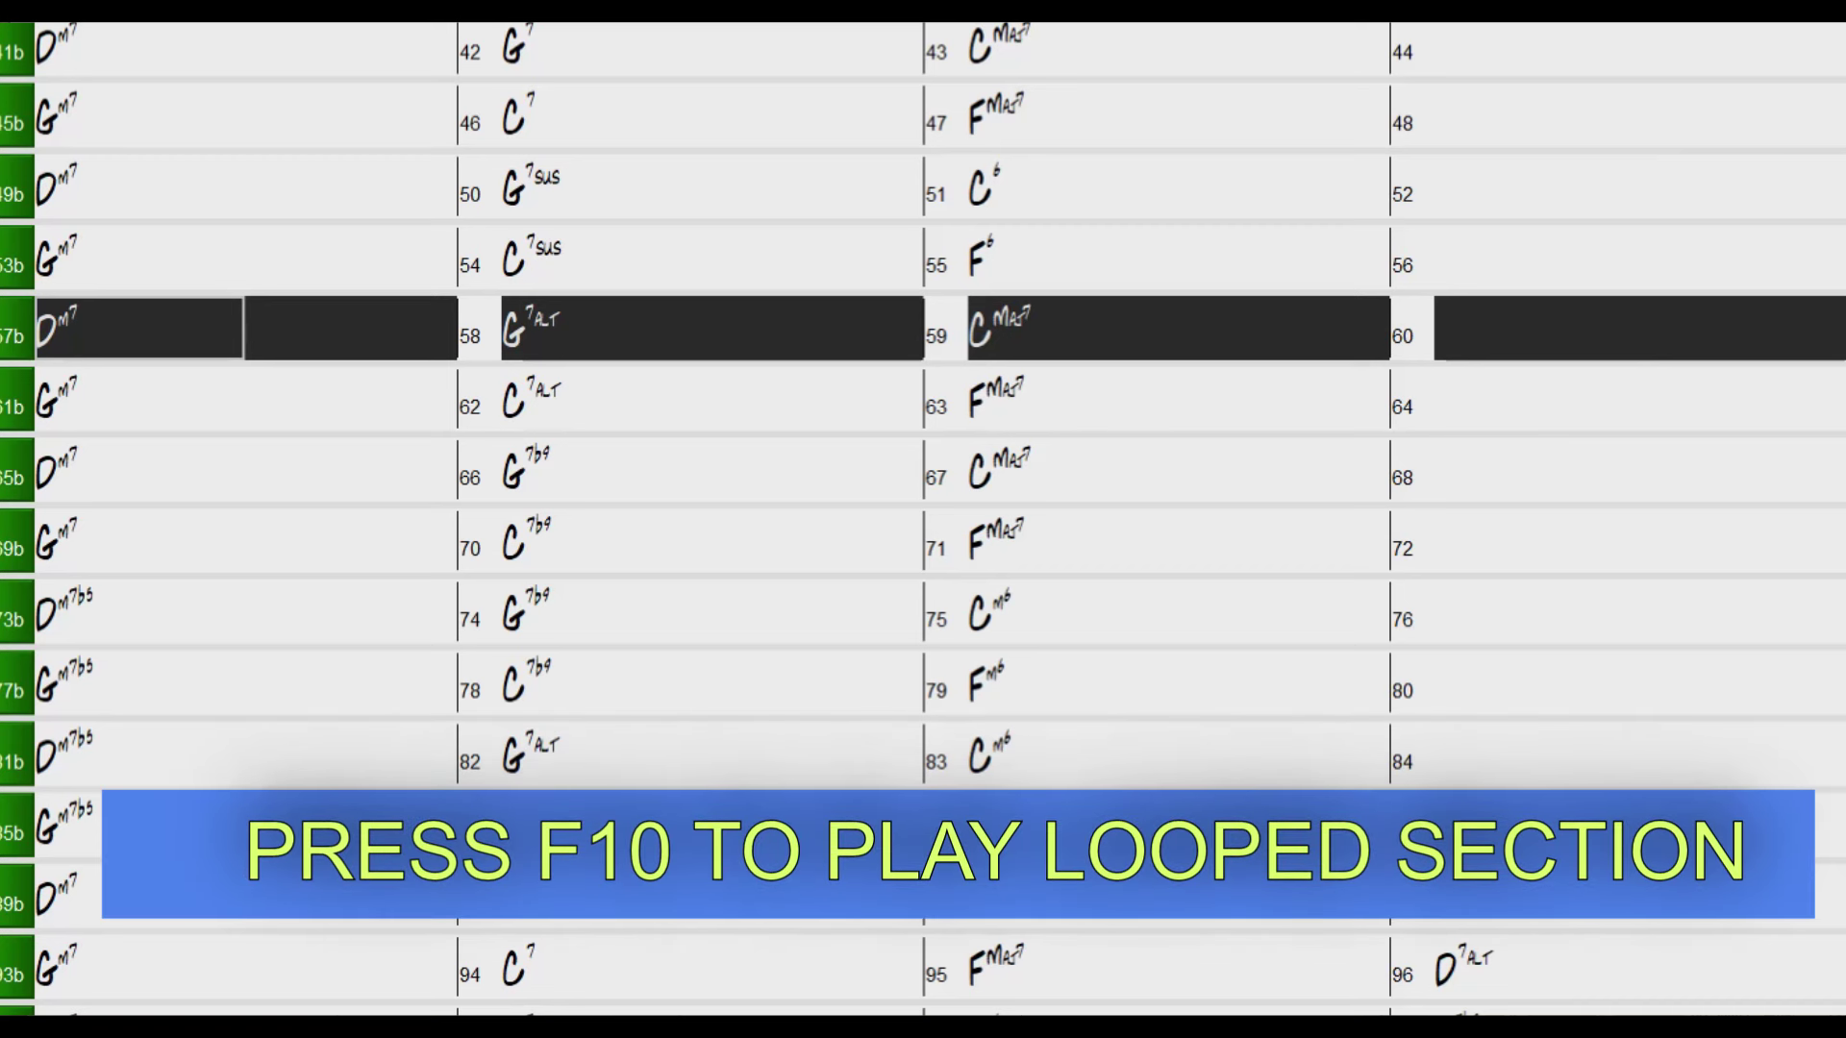
Step: Loop bars 57–60 with F10, then stop by clicking bar 61
key(F10)
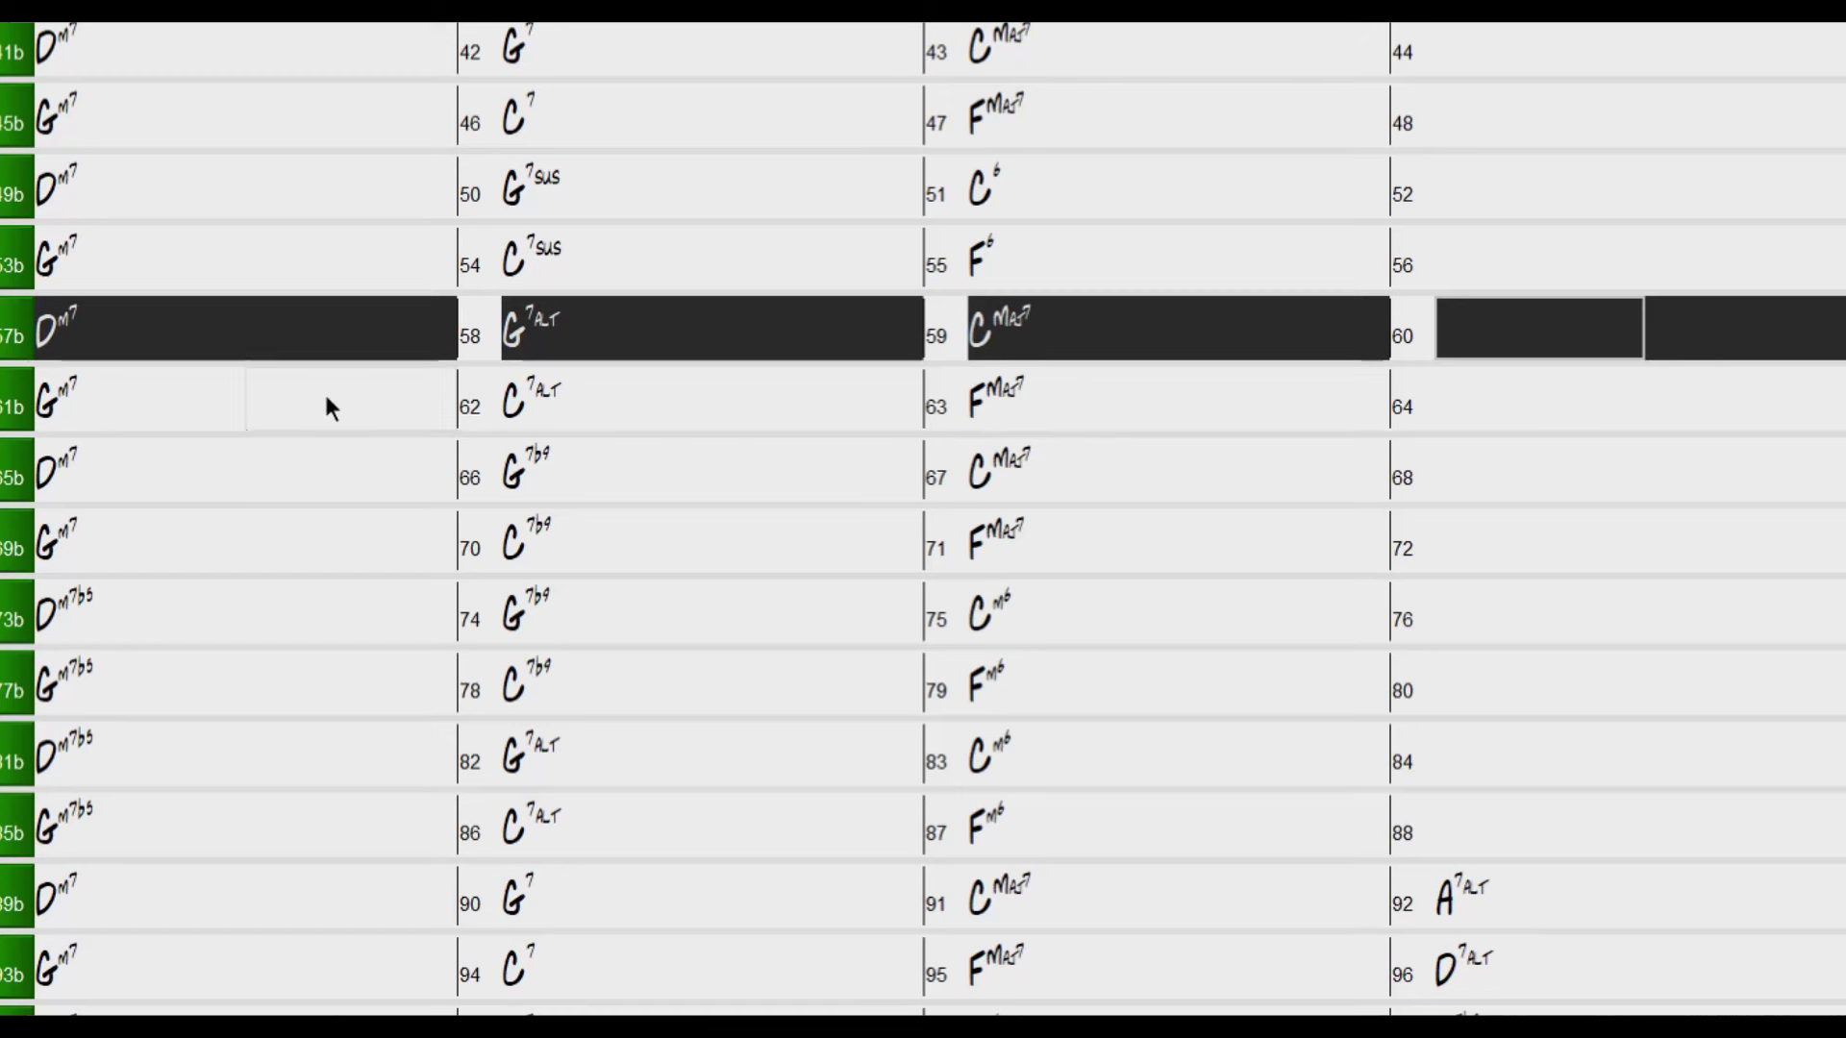
click(154, 409)
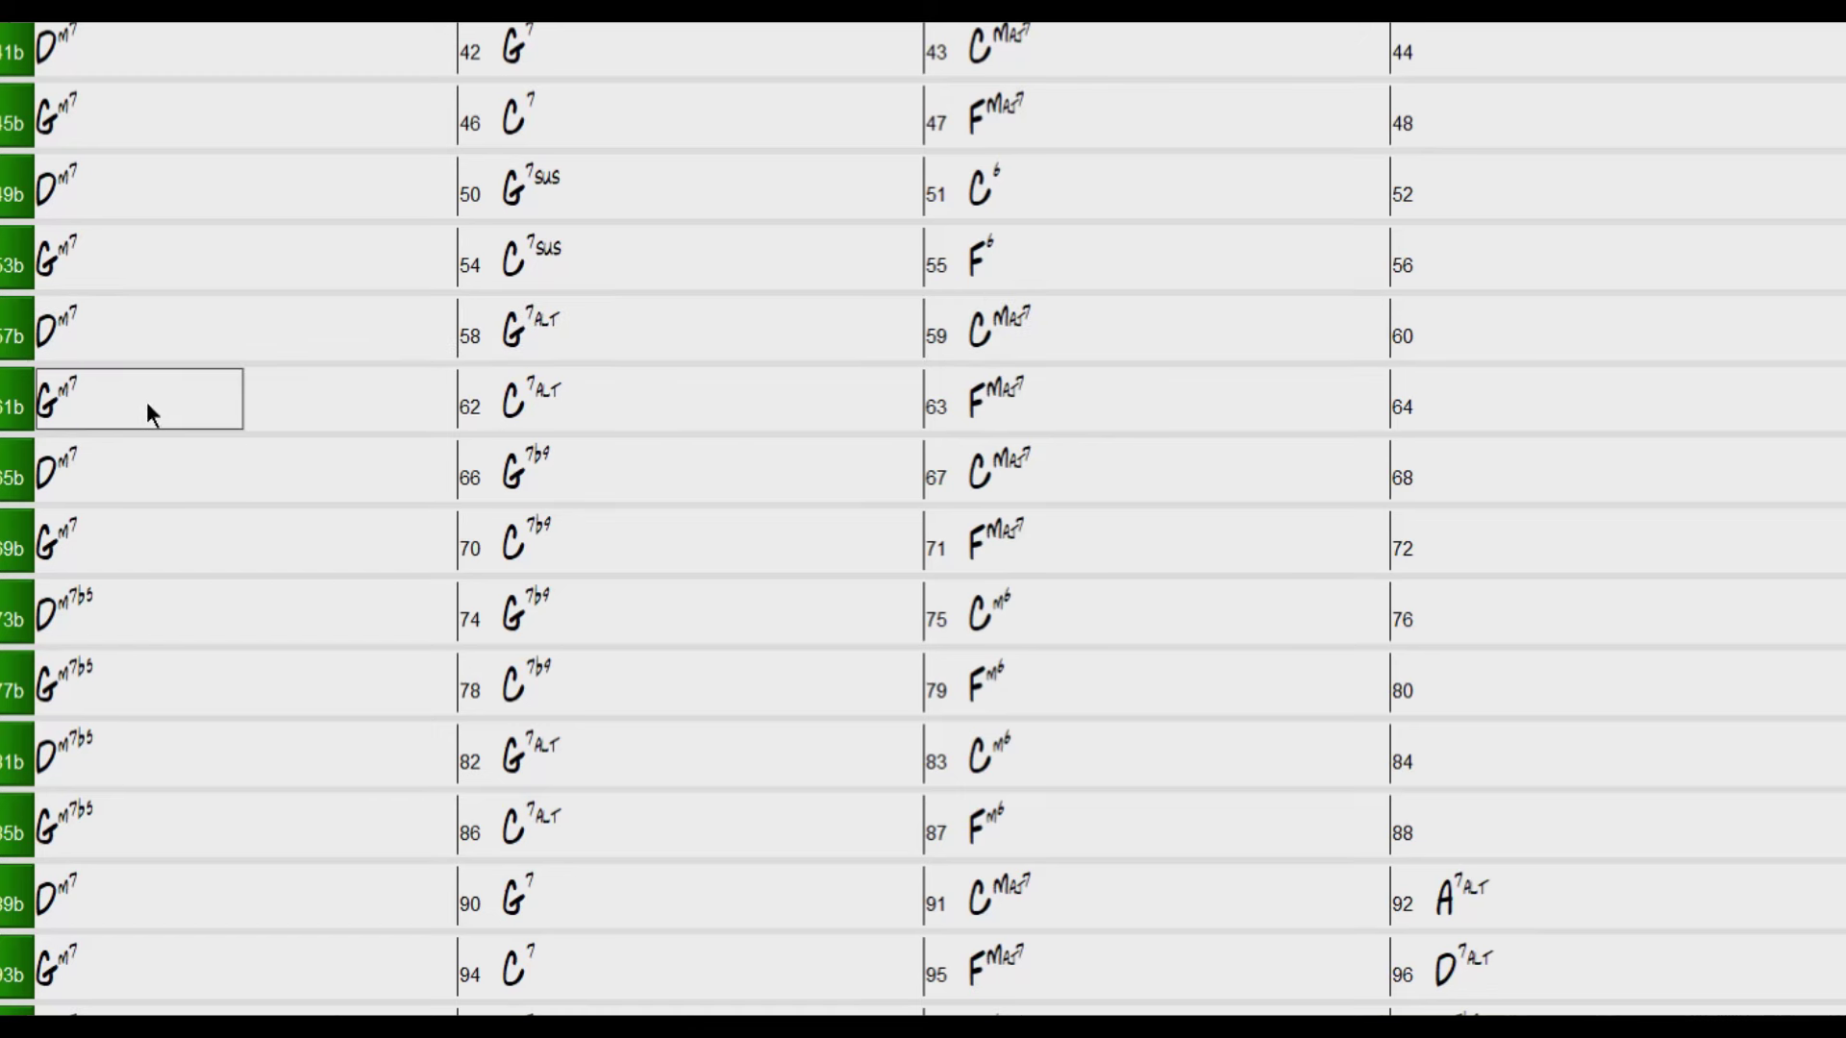
Step: Play from bar 65's Dm7 chord, stop, and reselect that Dm7 cell
click(134, 478)
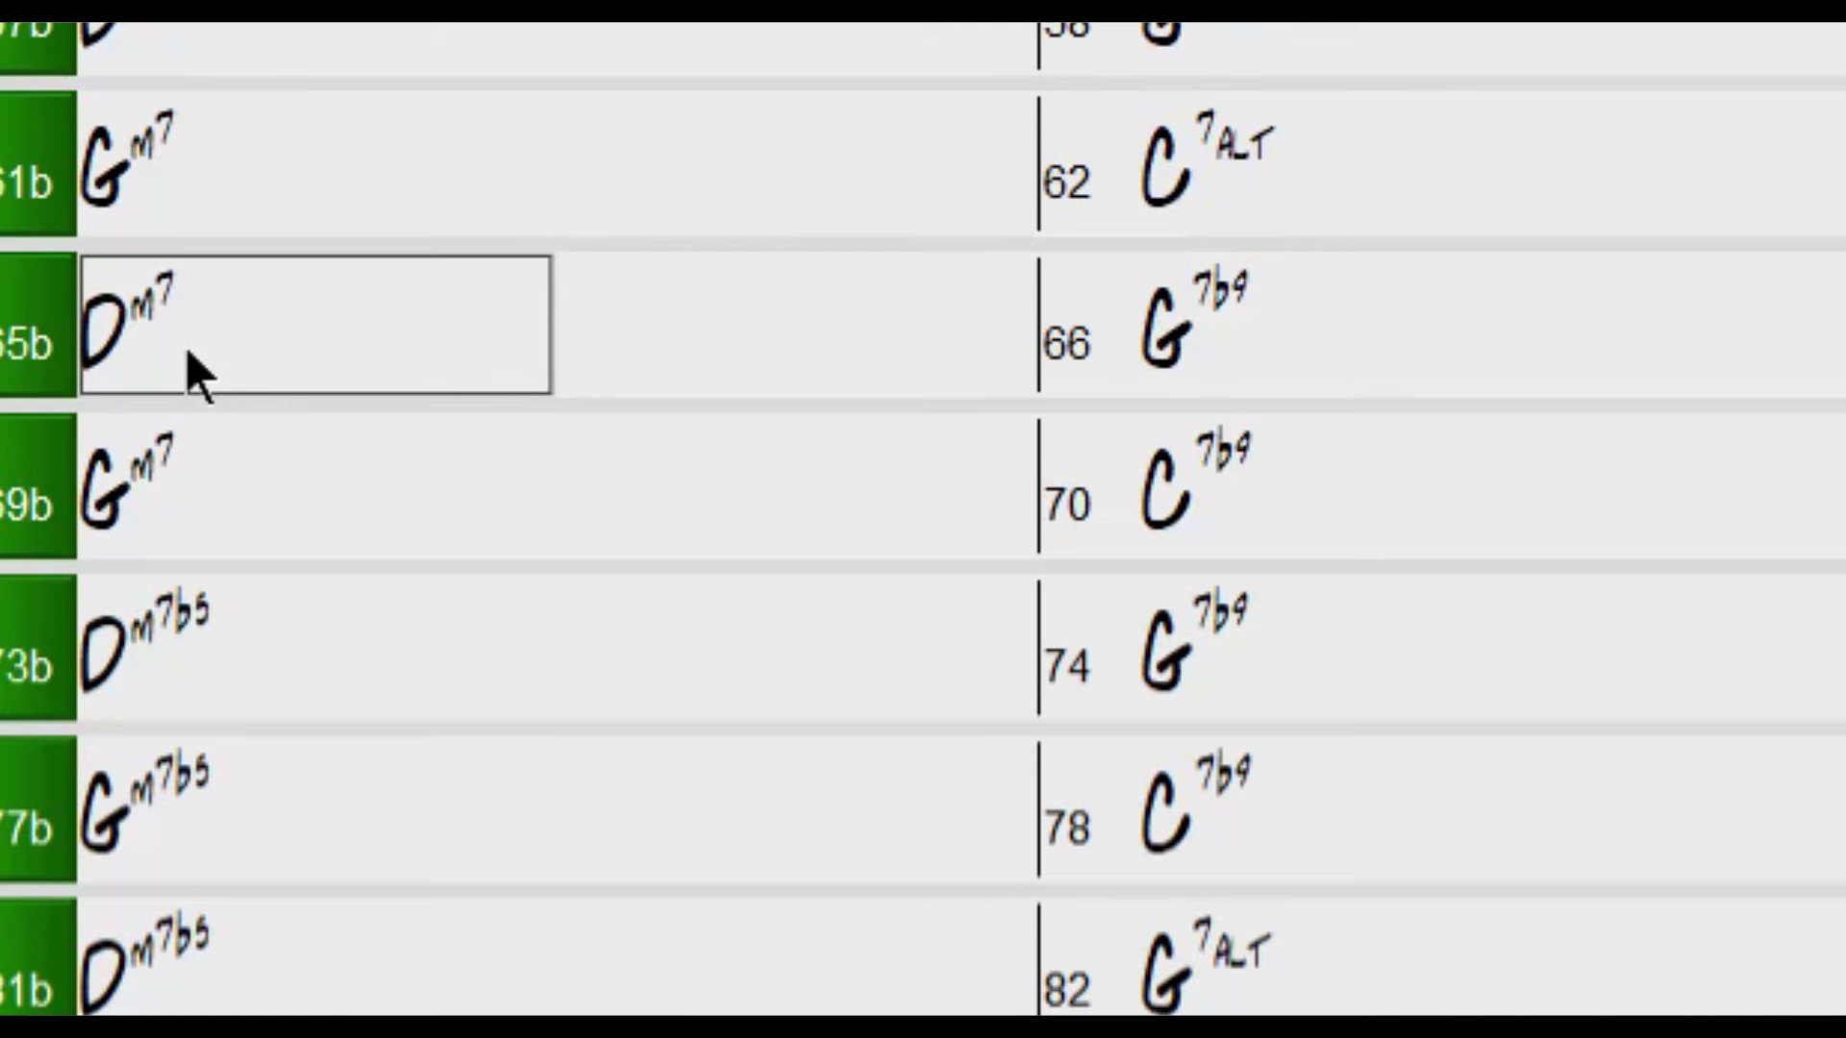
click(197, 375)
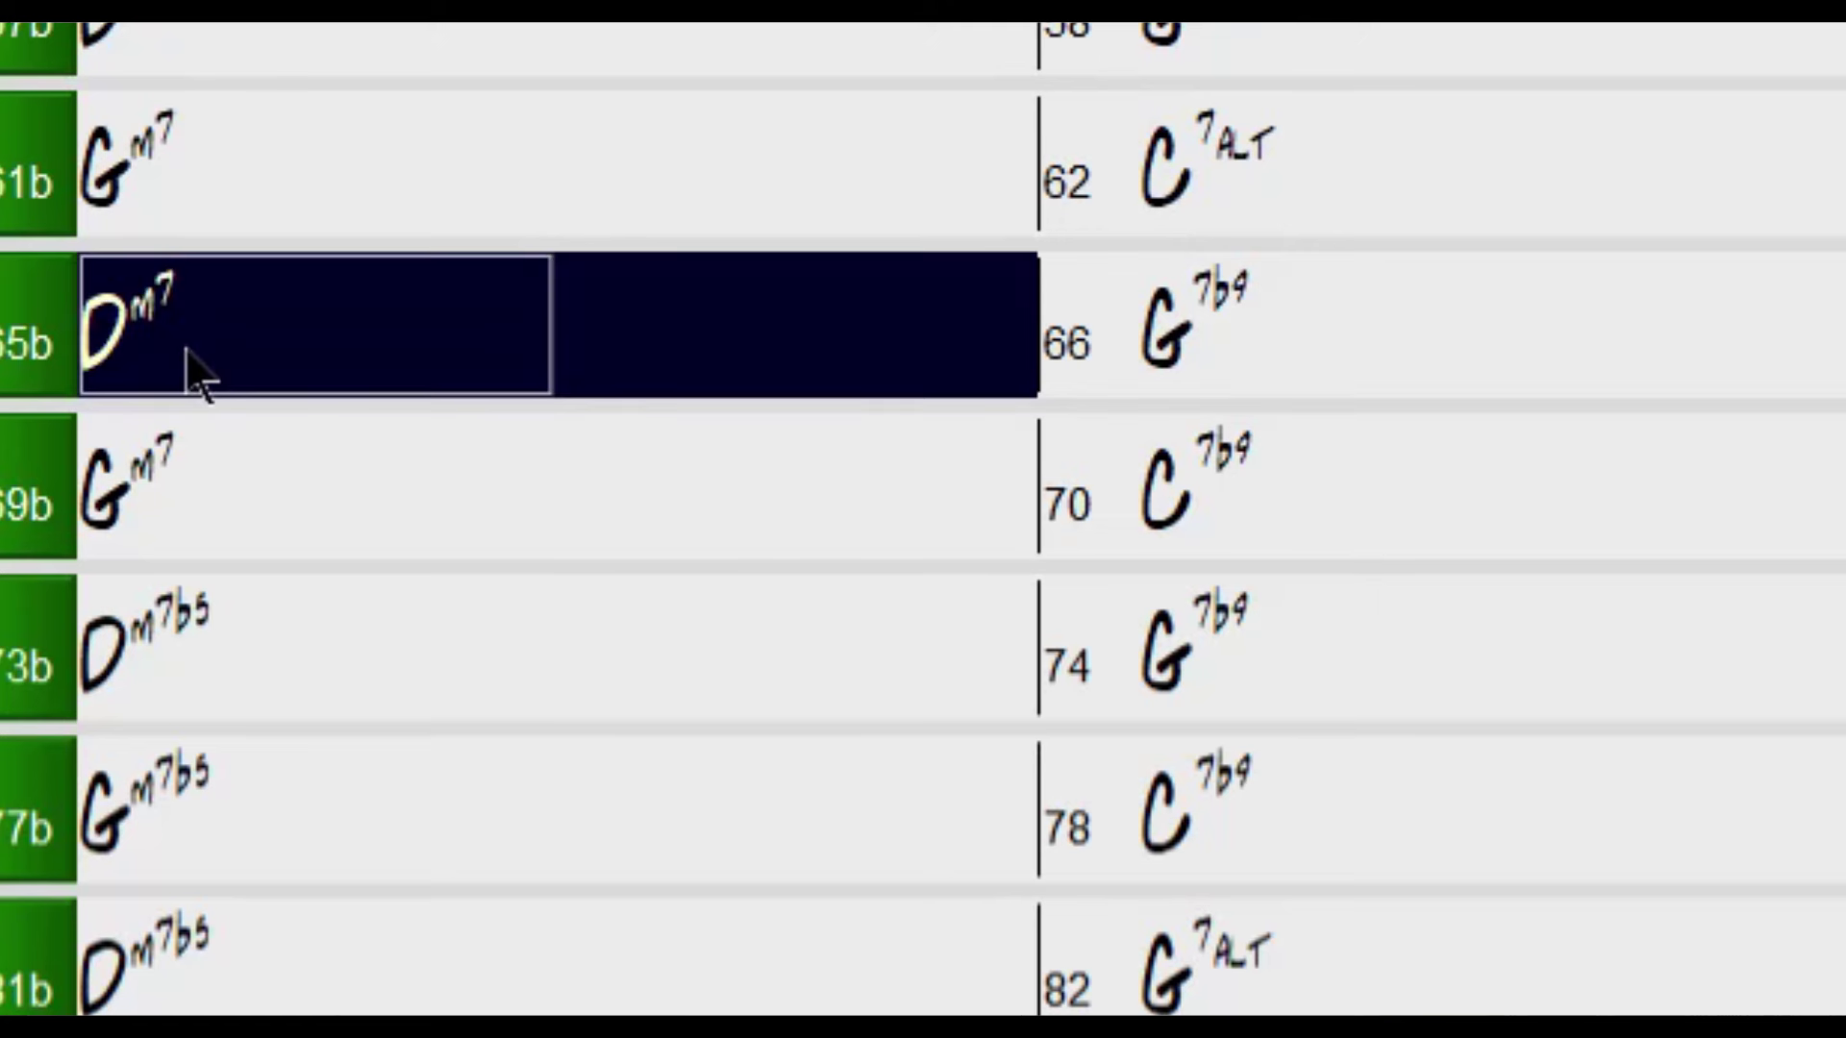
click(188, 352)
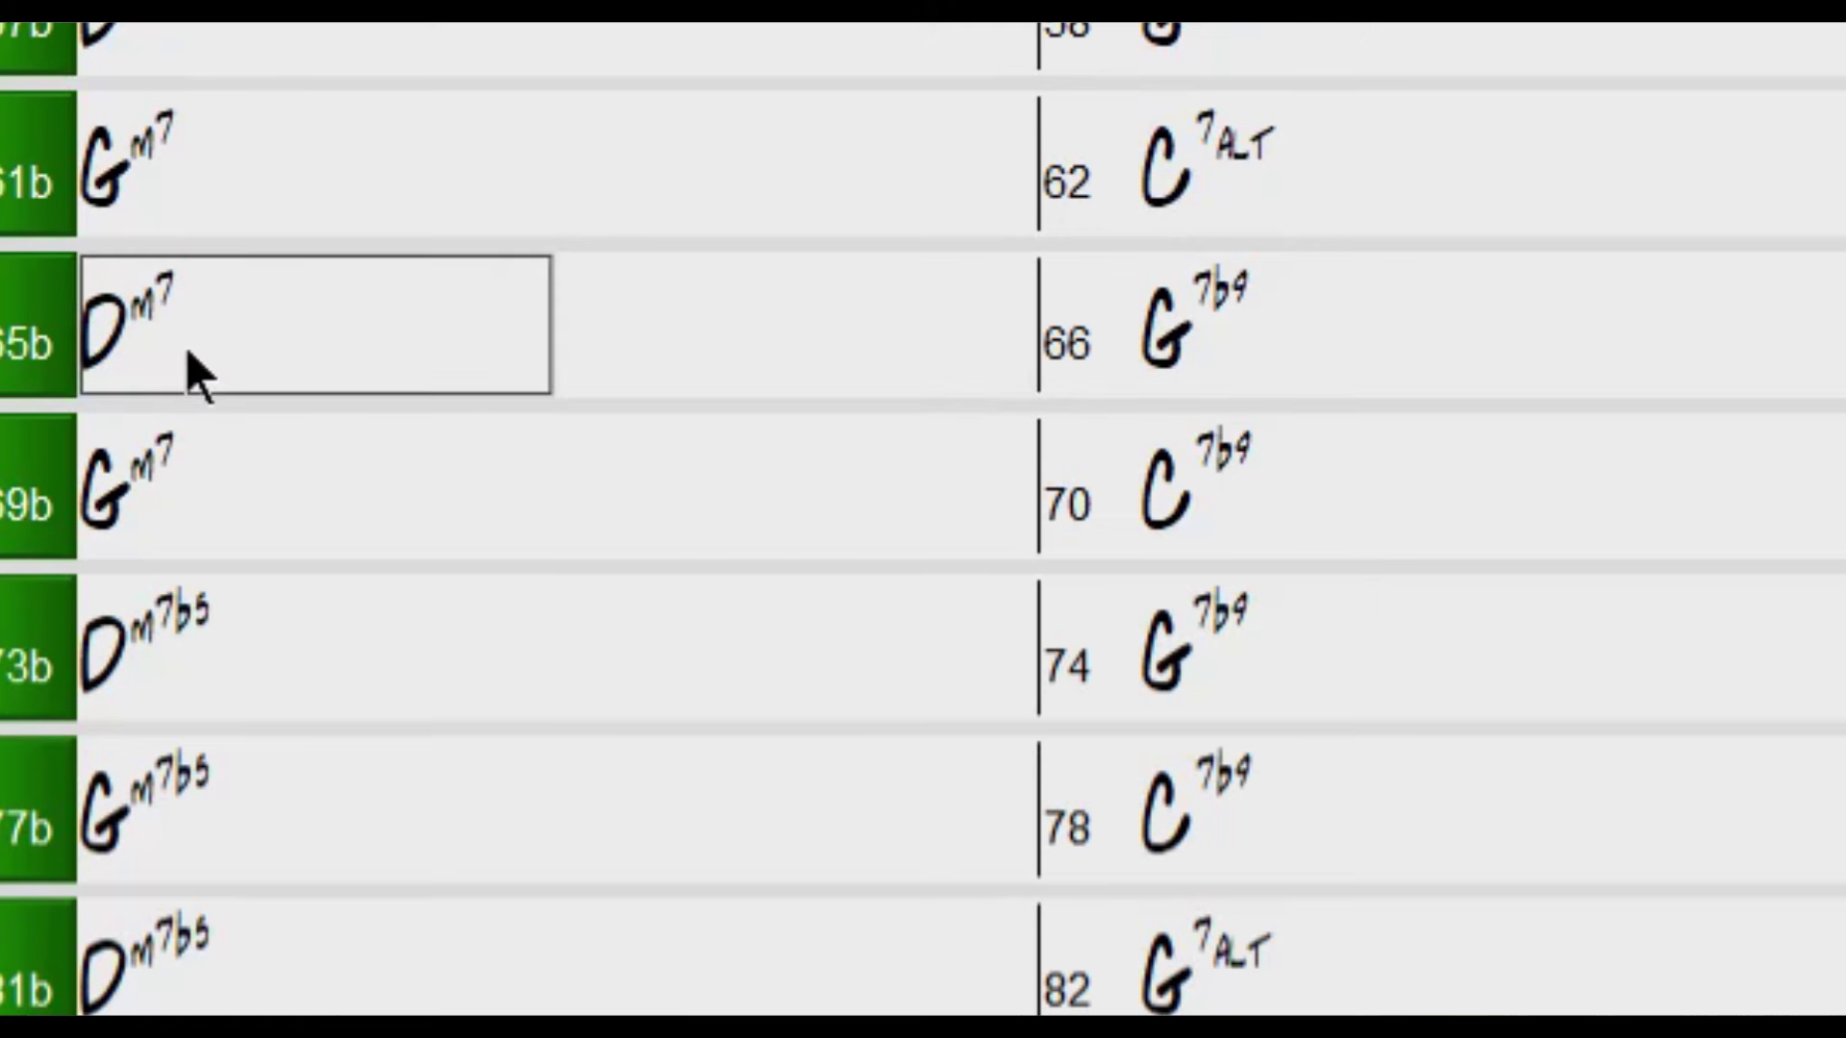
click(515, 271)
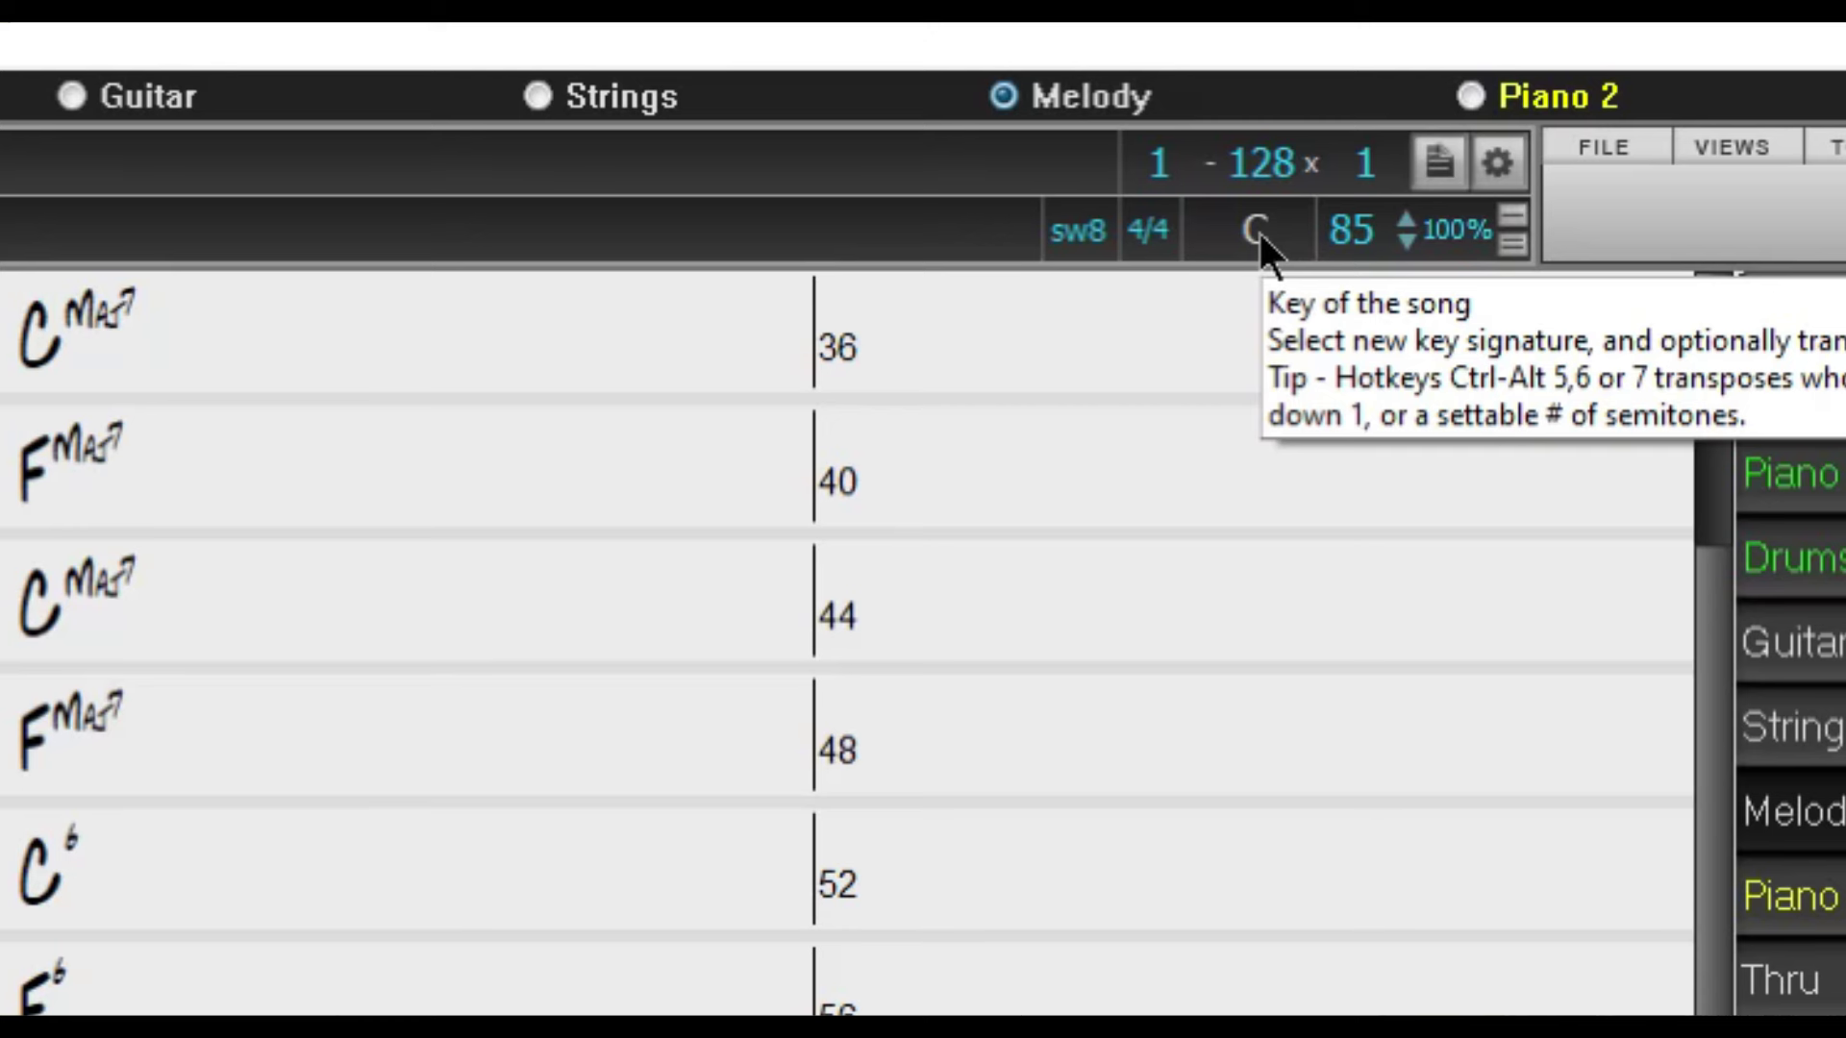
Step: Pick A from the key box so the chords become Amaj7, Dmaj7 and A6
click(1258, 230)
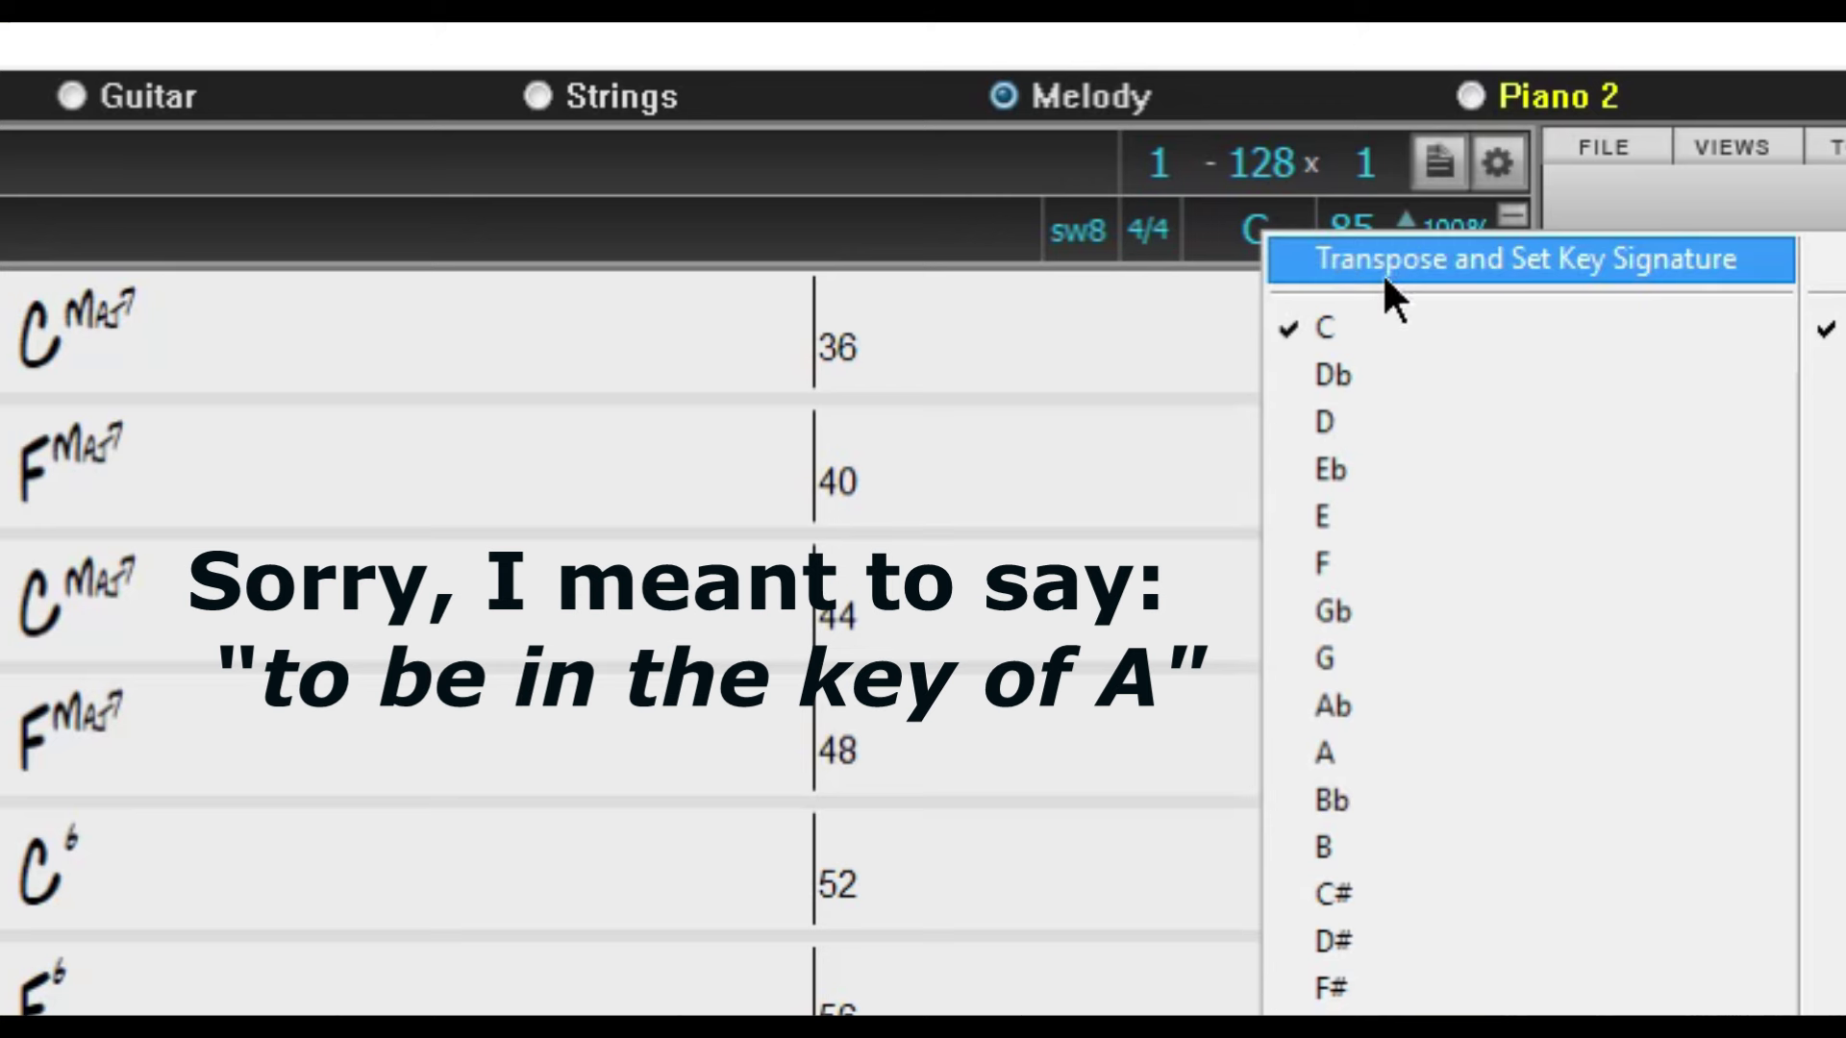
click(1326, 750)
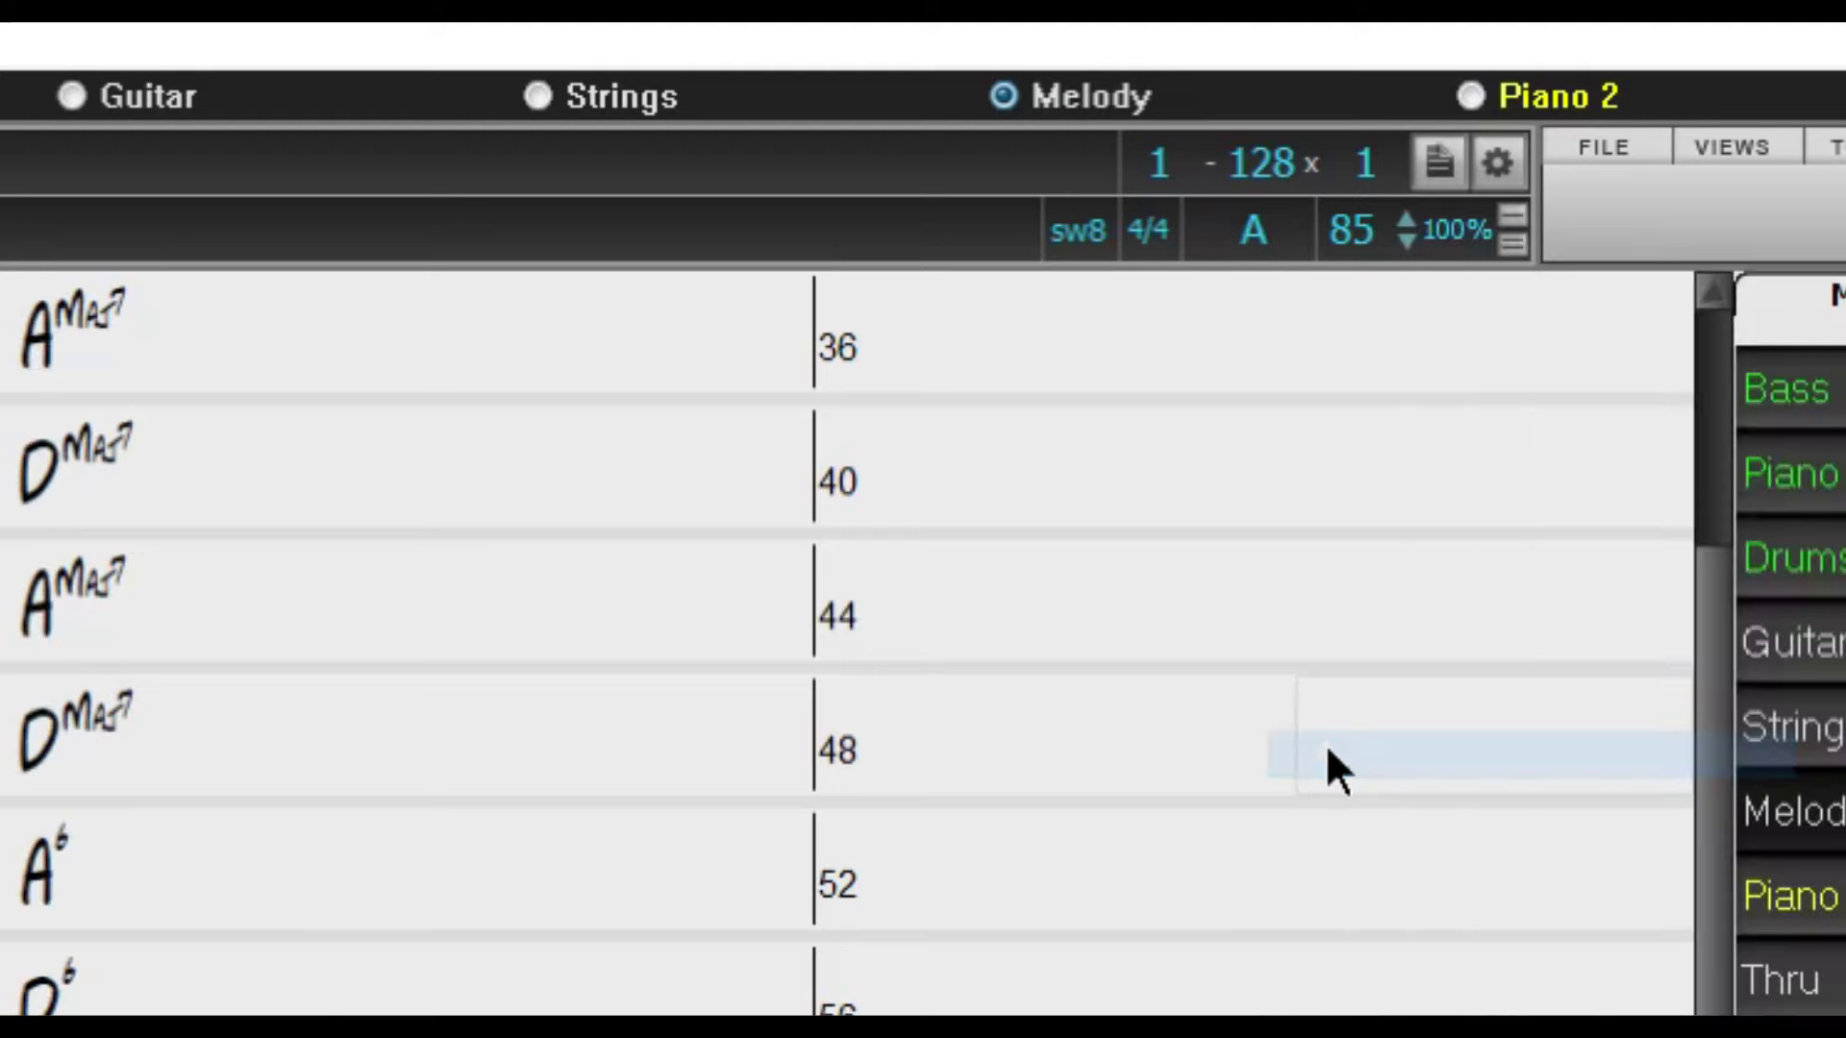